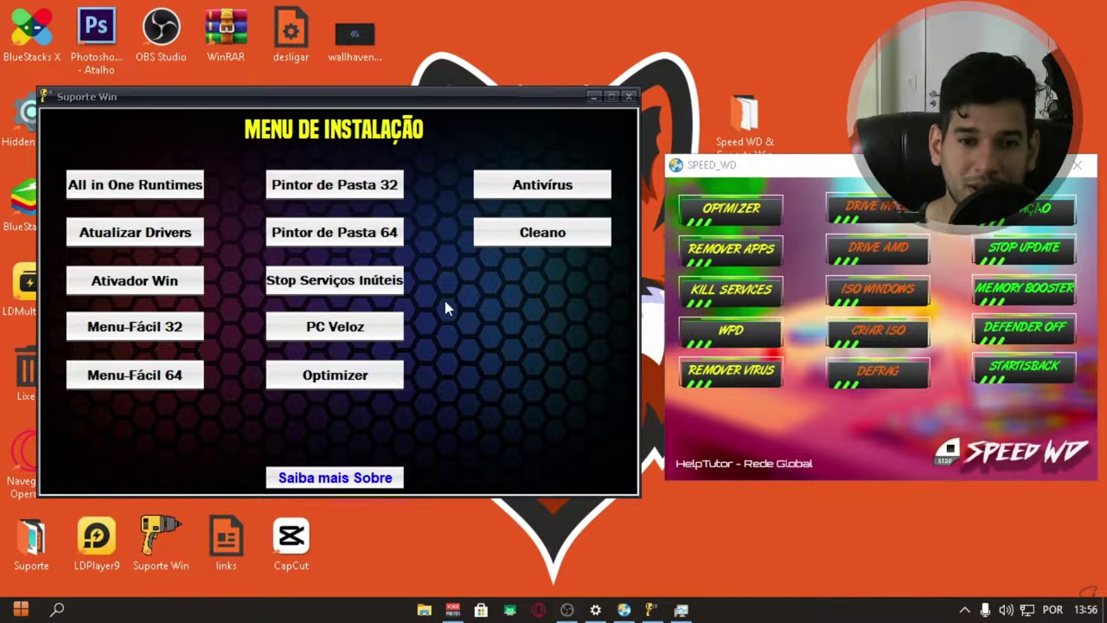
- Open Programs and Features, examine the installed programs and Visual C++ and Java runtimes, and close the list
{"action": "left_click", "coordinate": [21, 608]}
{"action": "left_click", "coordinate": [86, 548]}
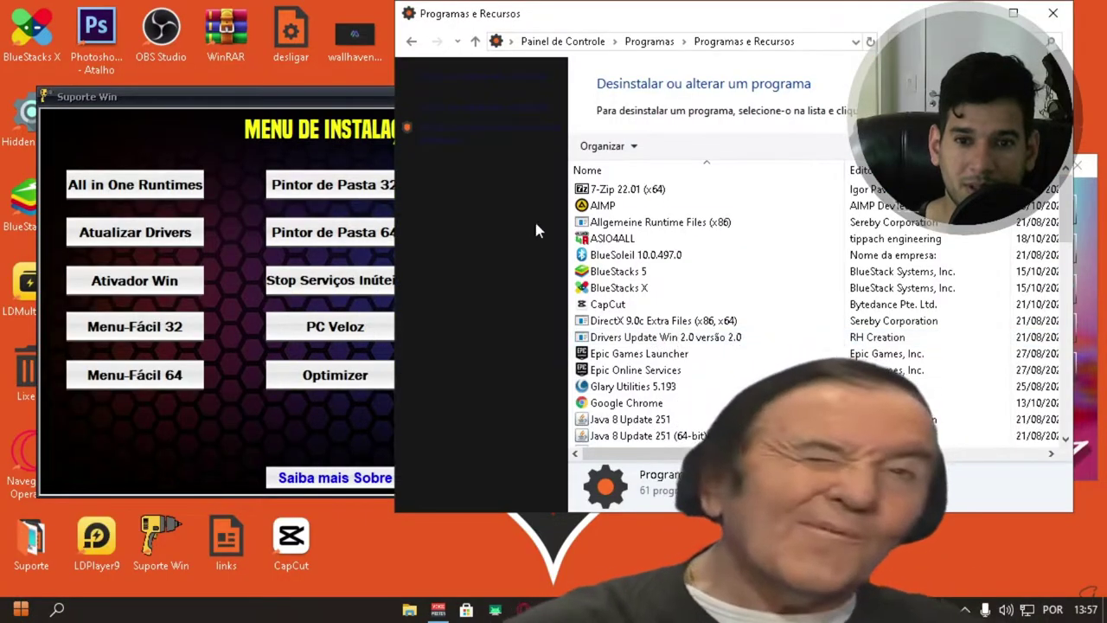
{"action": "scroll", "coordinate": [700, 317], "scroll_direction": "down", "scroll_amount": 5}
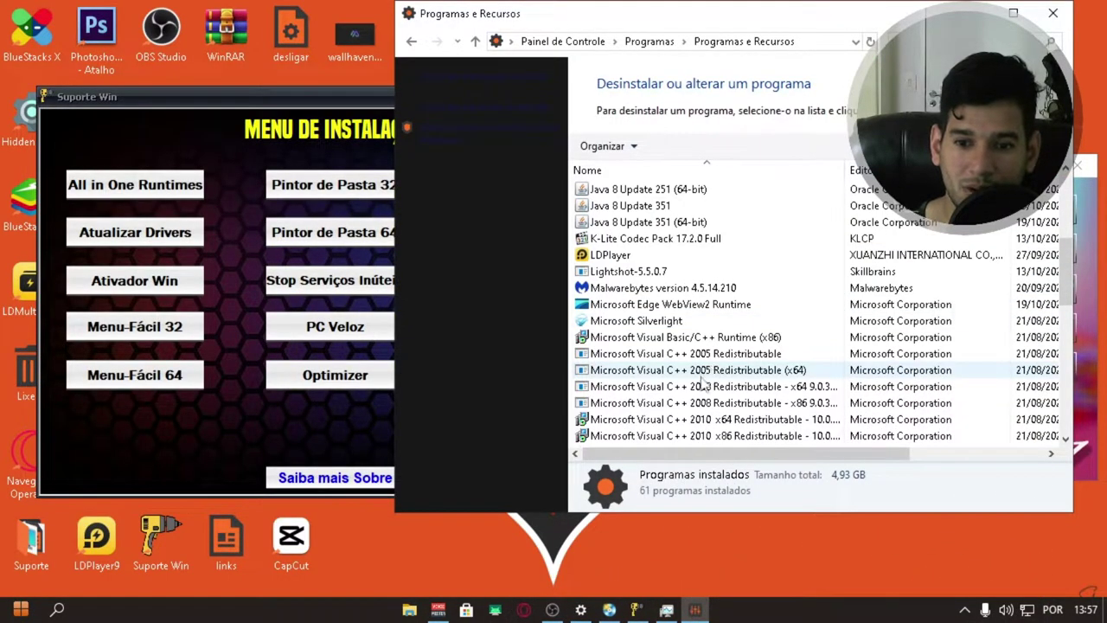
{"action": "scroll", "coordinate": [704, 380], "scroll_direction": "down", "scroll_amount": 6}
{"action": "scroll", "coordinate": [638, 408], "scroll_direction": "down", "scroll_amount": 1}
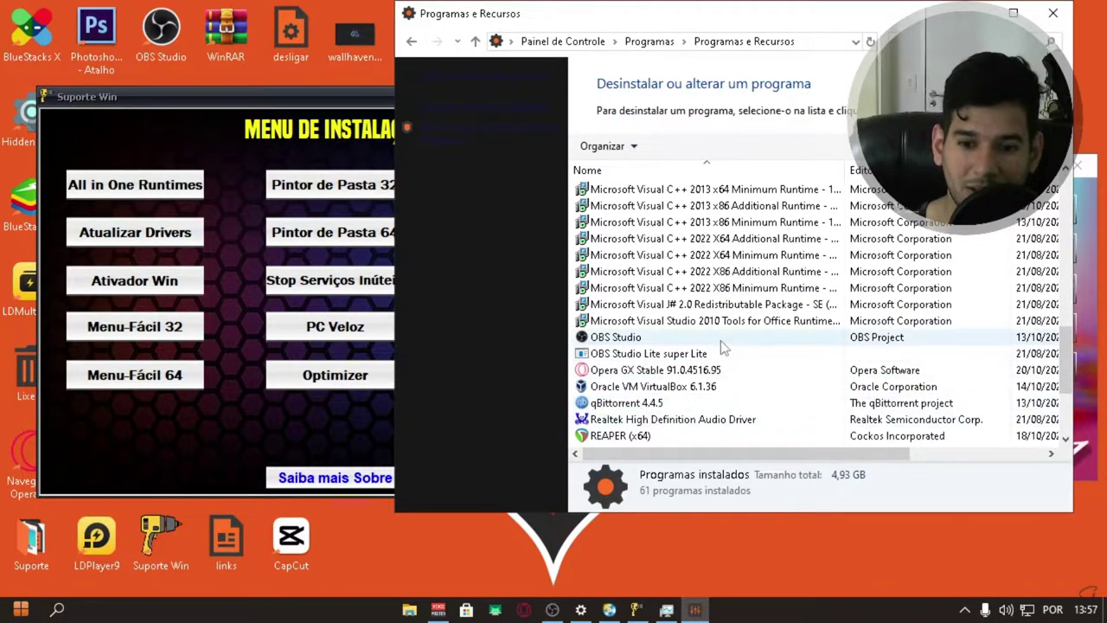
{"action": "scroll", "coordinate": [657, 342], "scroll_direction": "up", "scroll_amount": 5}
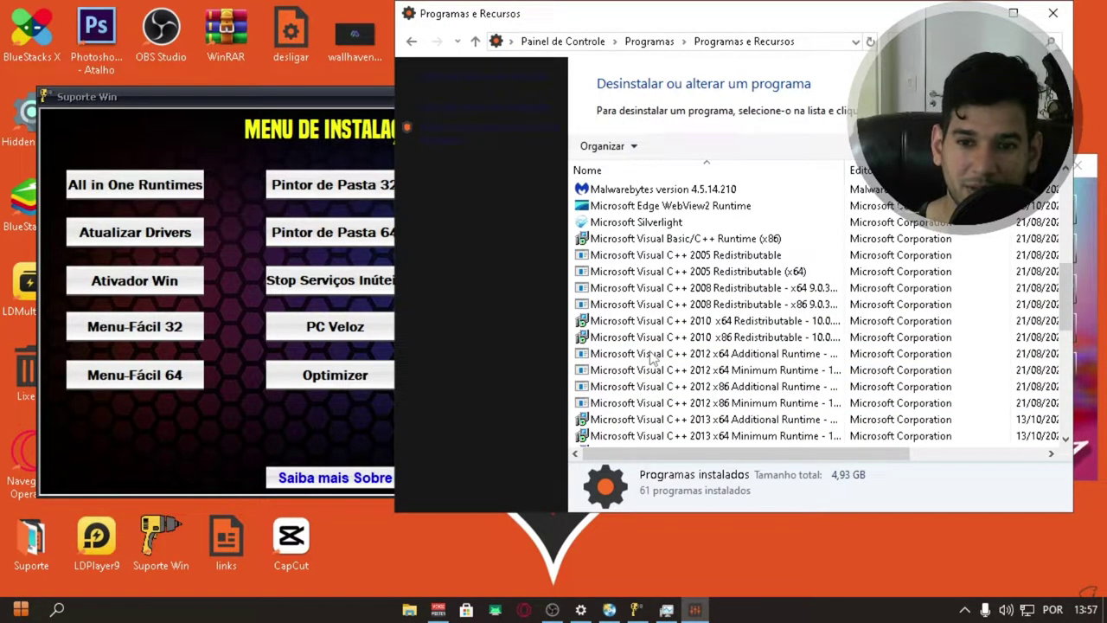
{"action": "scroll", "coordinate": [650, 359], "scroll_direction": "up", "scroll_amount": 2}
{"action": "scroll", "coordinate": [624, 337], "scroll_direction": "up", "scroll_amount": 3}
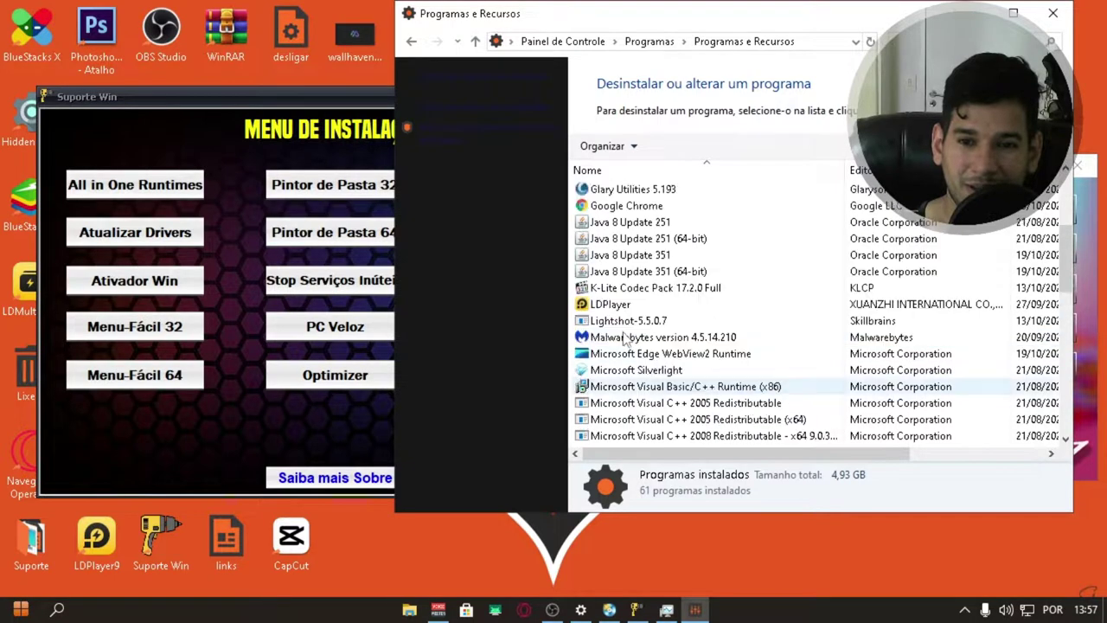
{"action": "scroll", "coordinate": [628, 329], "scroll_direction": "up", "scroll_amount": 1}
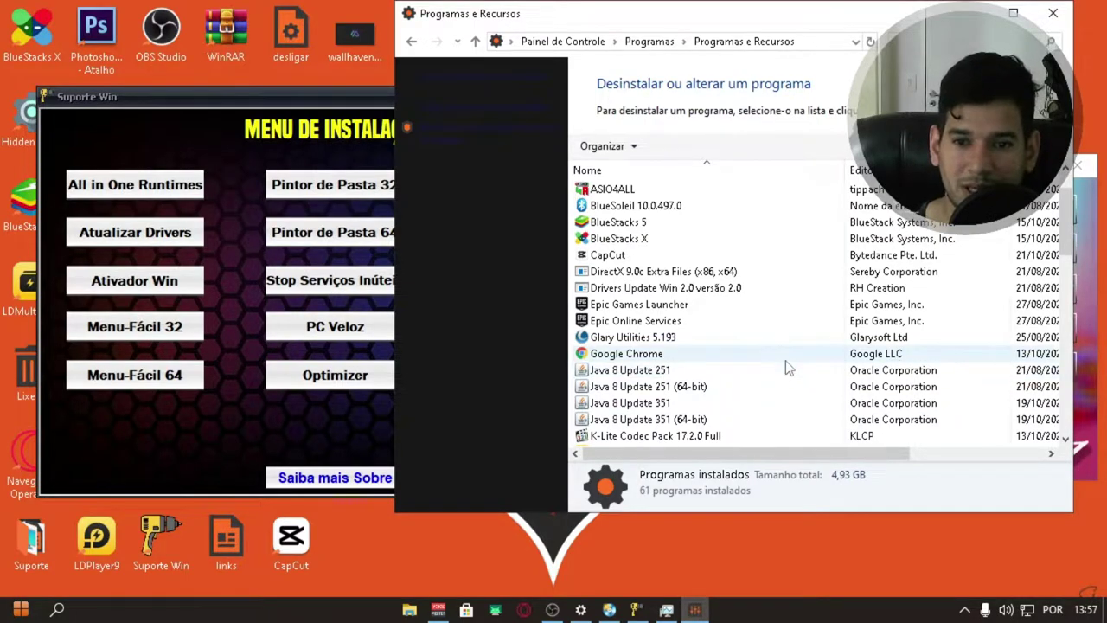
{"action": "scroll", "coordinate": [785, 361], "scroll_direction": "up", "scroll_amount": 1}
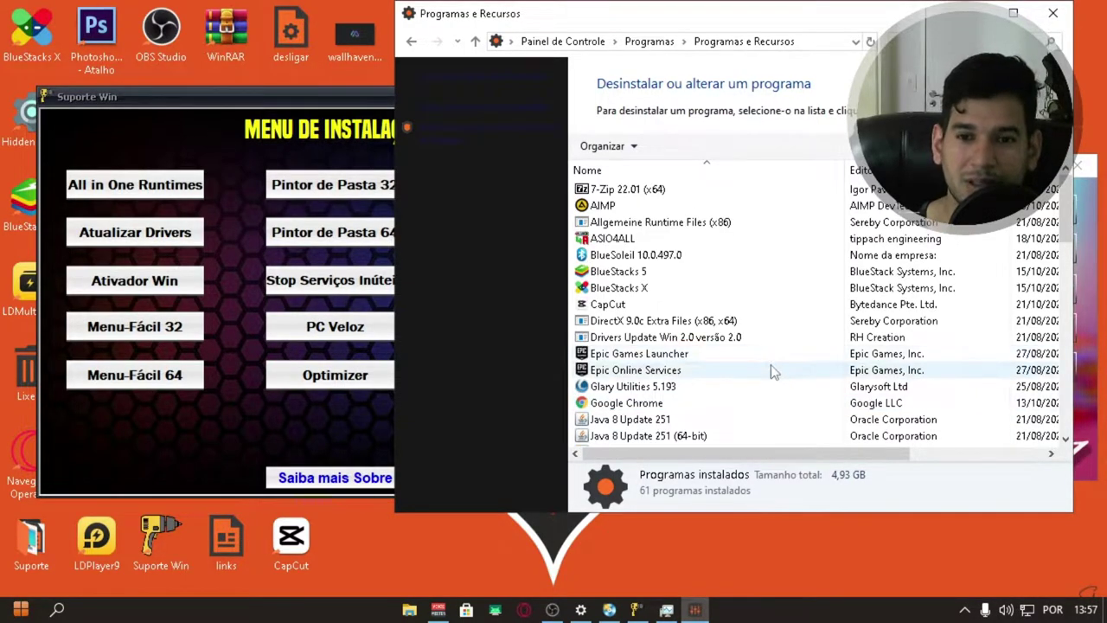
{"action": "scroll", "coordinate": [752, 363], "scroll_direction": "down", "scroll_amount": 1}
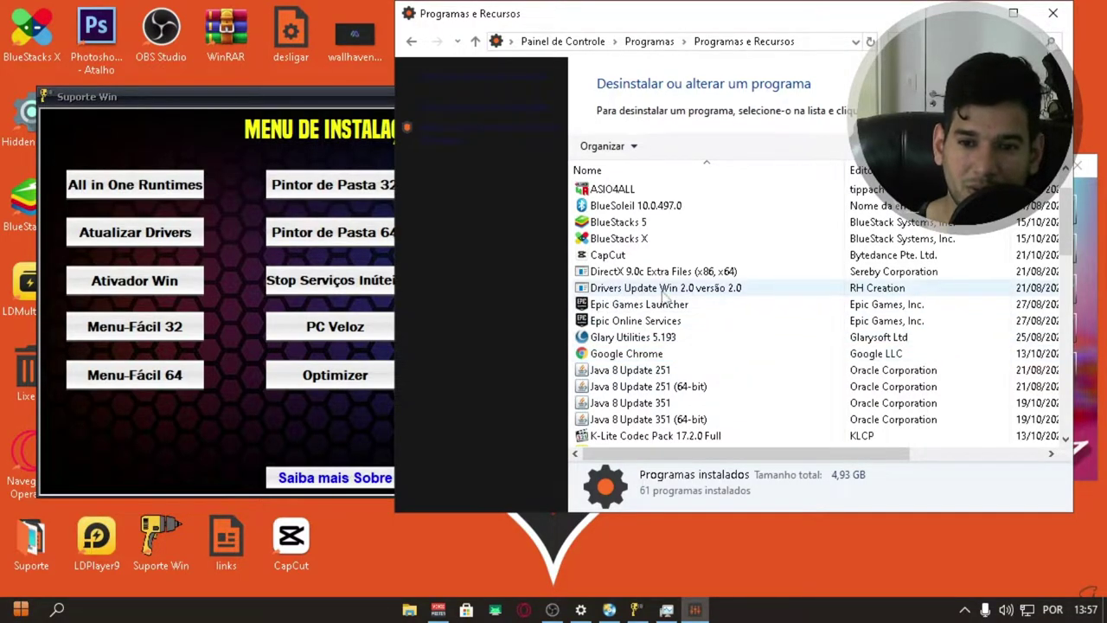
{"action": "scroll", "coordinate": [719, 277], "scroll_direction": "up", "scroll_amount": 1}
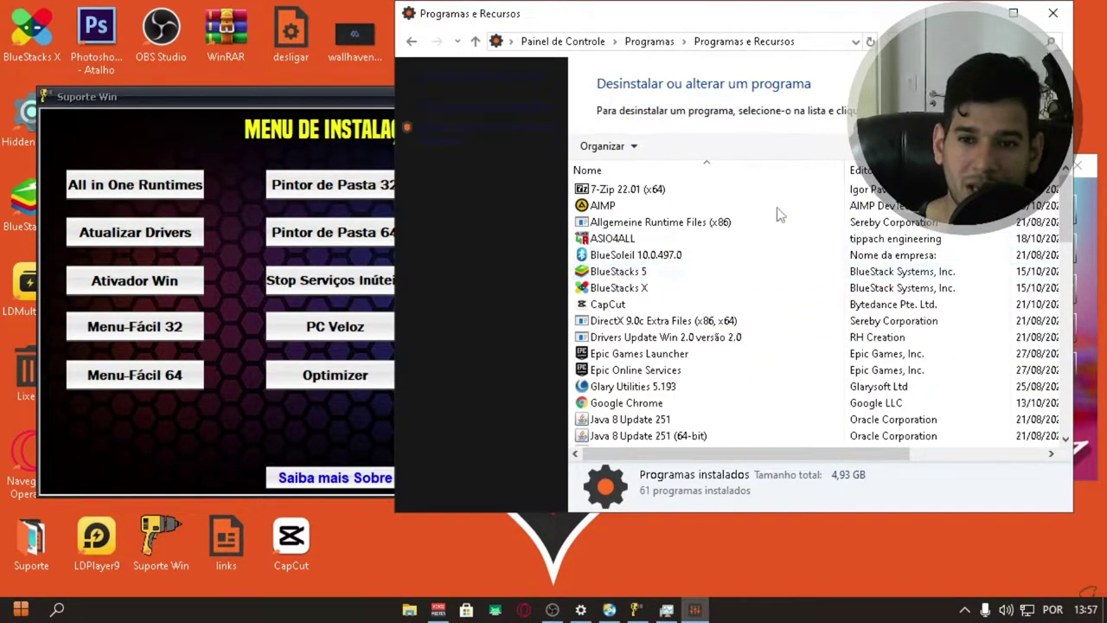
{"action": "left_click", "coordinate": [1034, 12]}
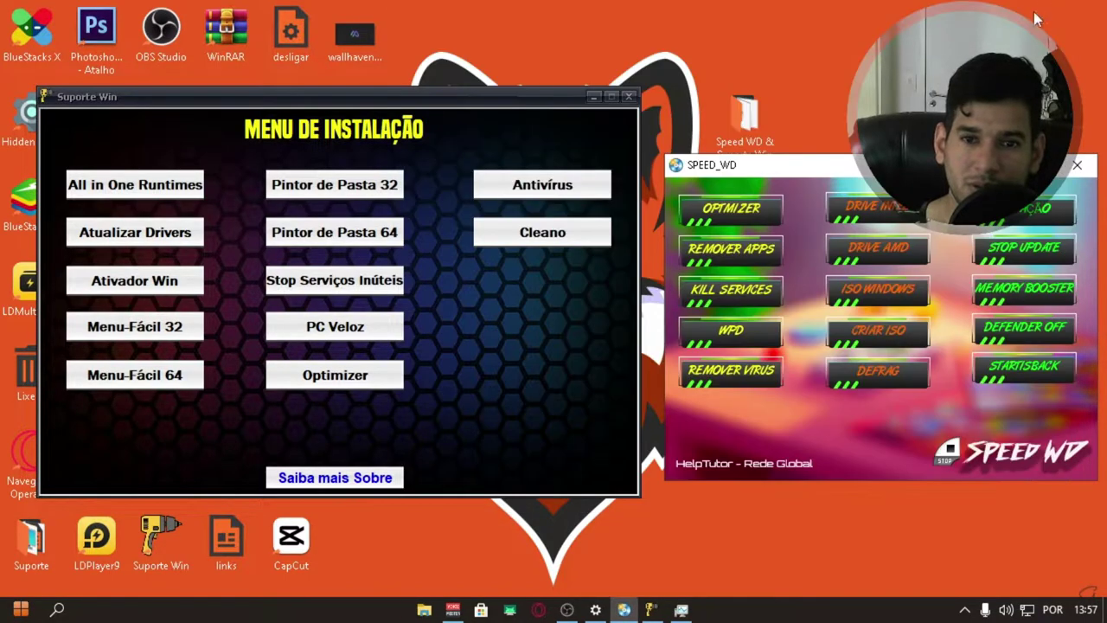
- Launch All in One Runtimes, preview the Driver Booster installer from the driver update page, and return to the installation menu
{"action": "left_click", "coordinate": [118, 193]}
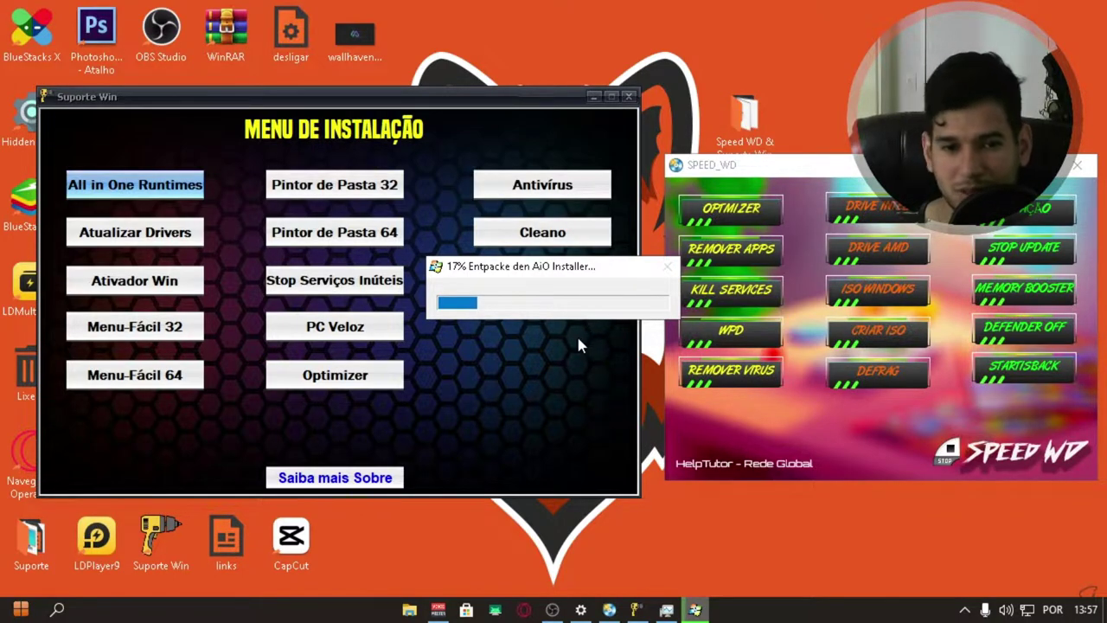
{"action": "left_click", "coordinate": [100, 235]}
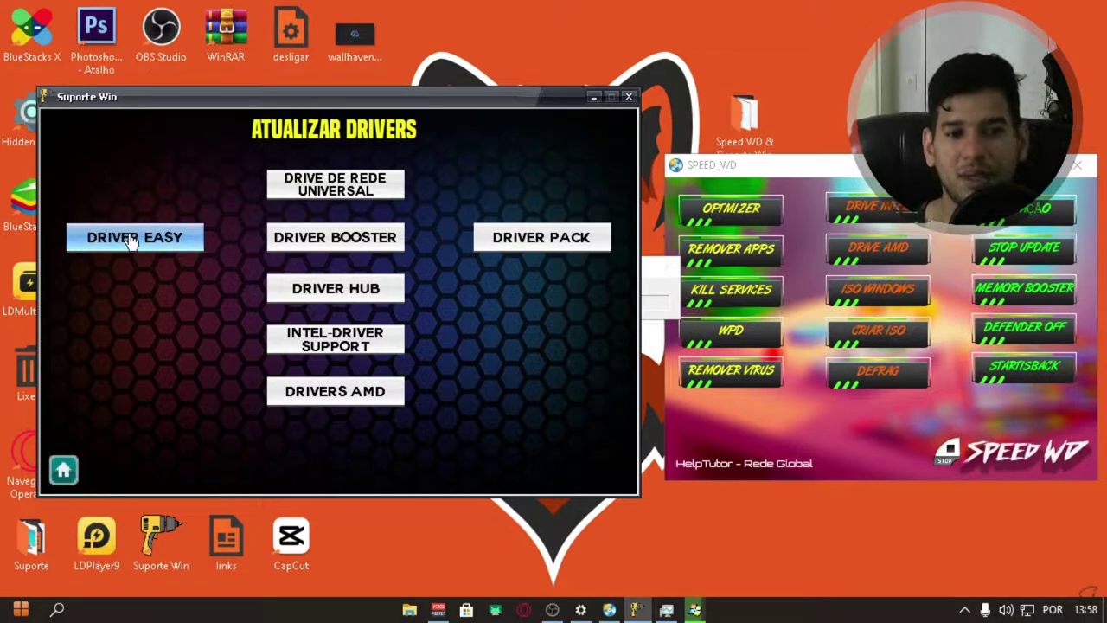
{"action": "left_click", "coordinate": [295, 241]}
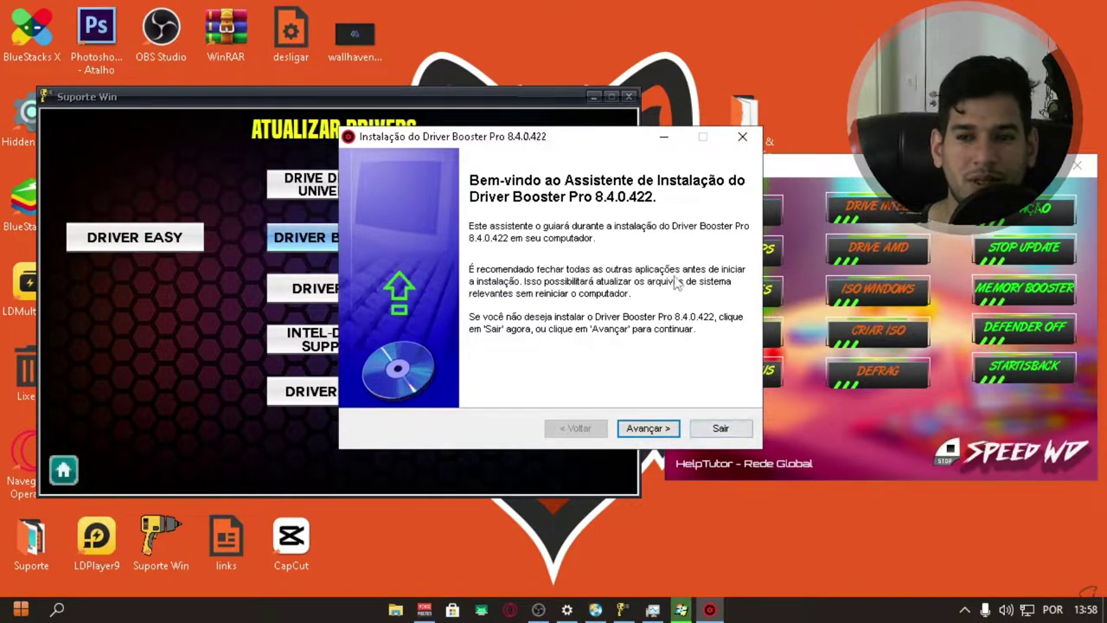
{"action": "left_click", "coordinate": [741, 137]}
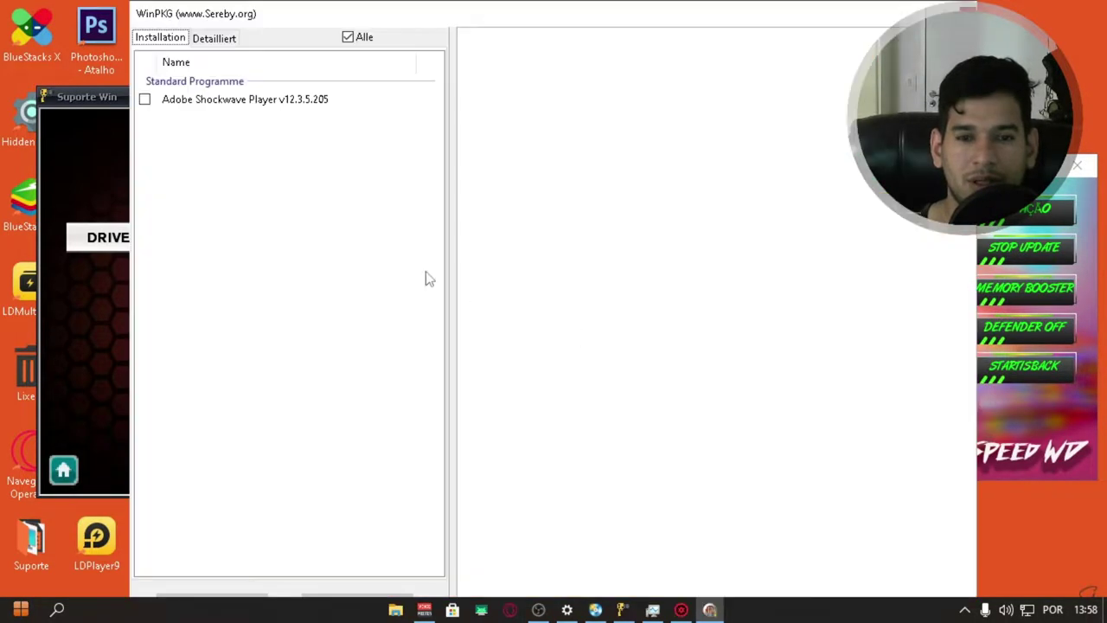
{"action": "left_click", "coordinate": [103, 299]}
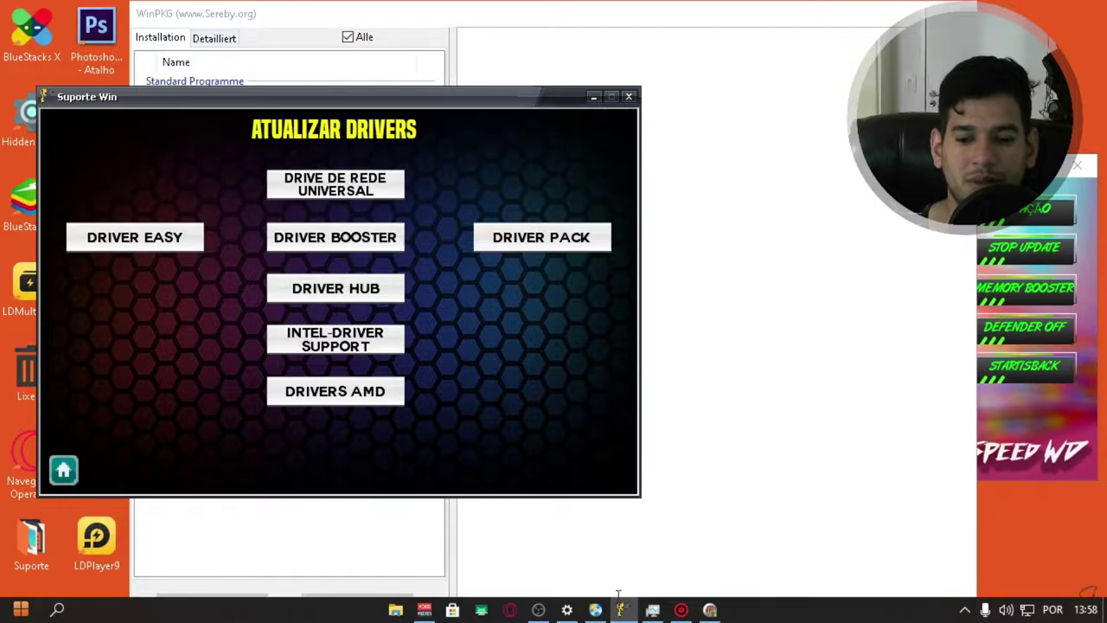
{"action": "left_click", "coordinate": [62, 471]}
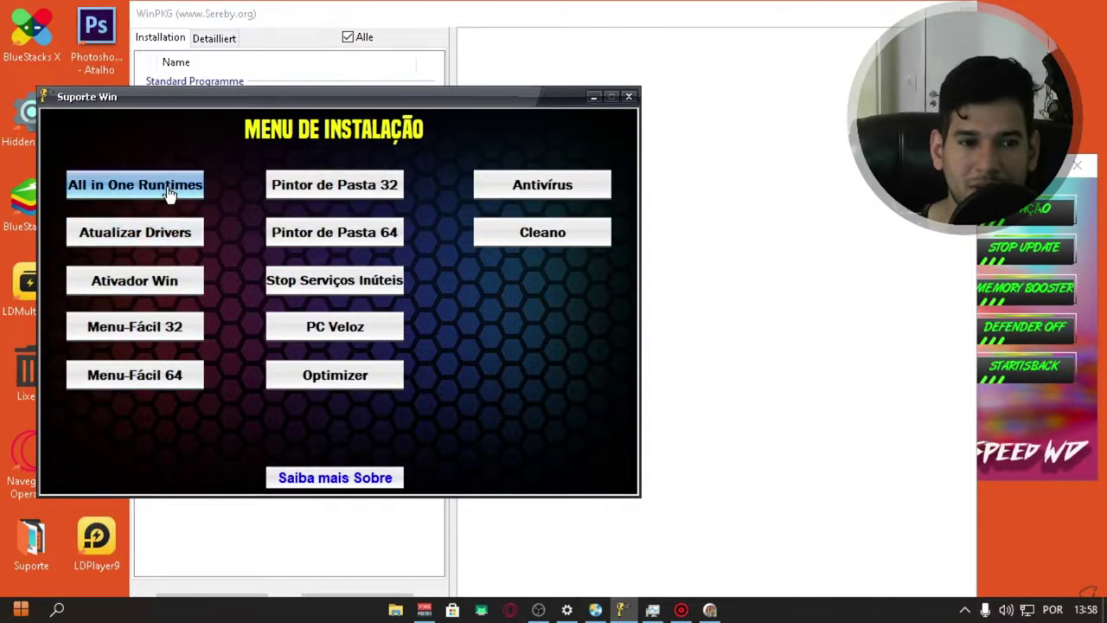
- Close the WinPKG runtimes window and exit the Driver Booster Pro setup without installing it
{"action": "left_click", "coordinate": [504, 46]}
{"action": "left_click", "coordinate": [163, 40]}
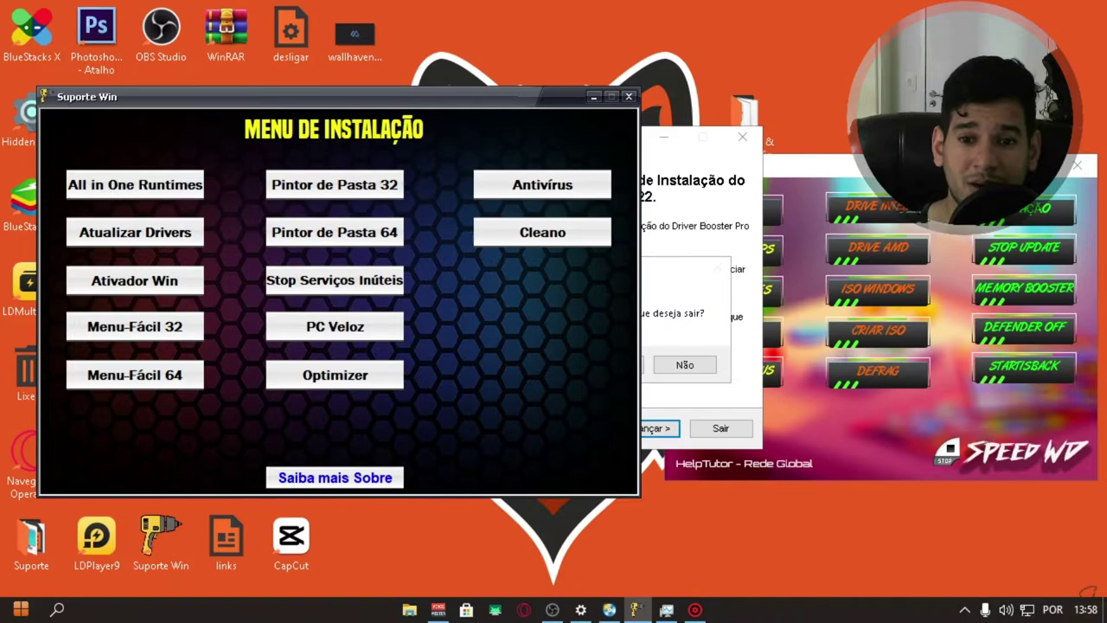
{"action": "left_click", "coordinate": [759, 221]}
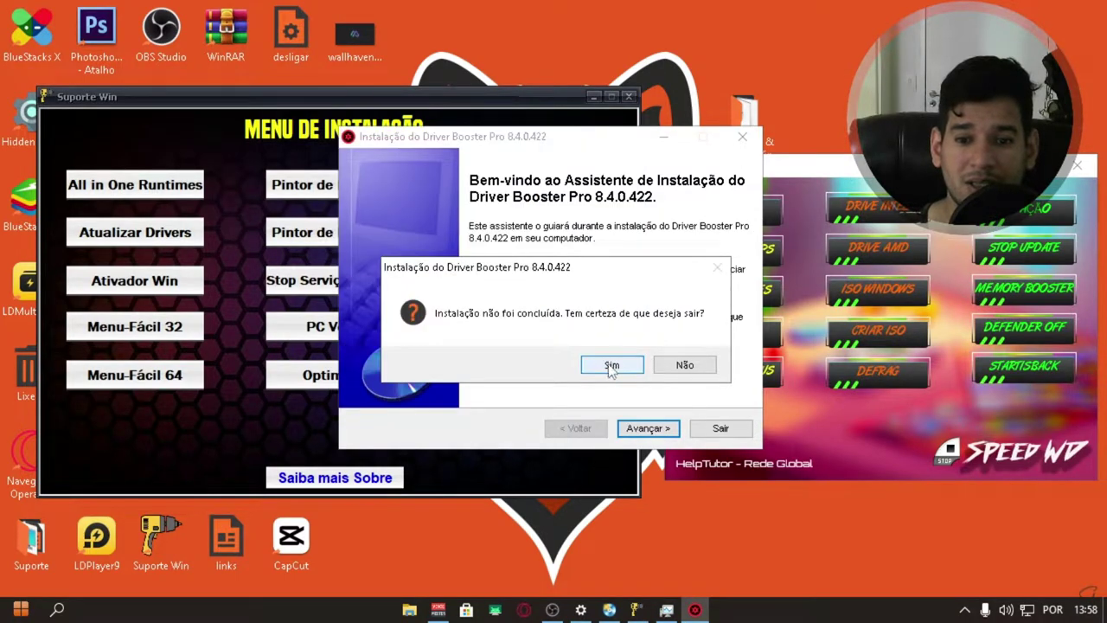
{"action": "left_click", "coordinate": [611, 366]}
{"action": "left_click", "coordinate": [692, 365]}
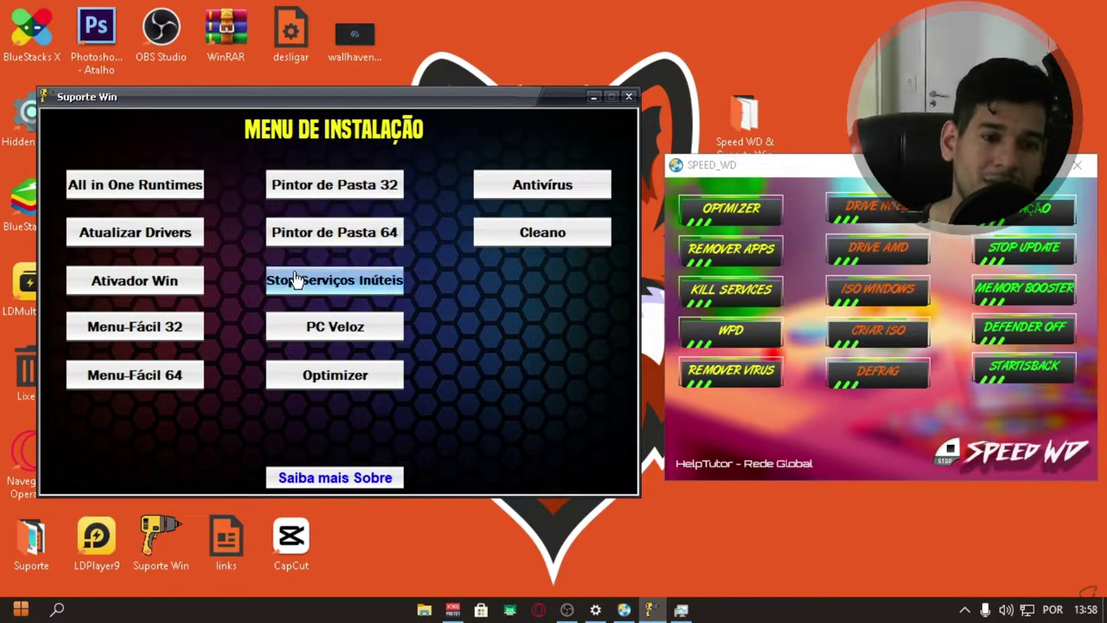
- Open Menu-Fácil 32 and enable Editor do Registro under Ferramentas do Sistema for the "Meu Computador" context menu
{"action": "left_click", "coordinate": [137, 343]}
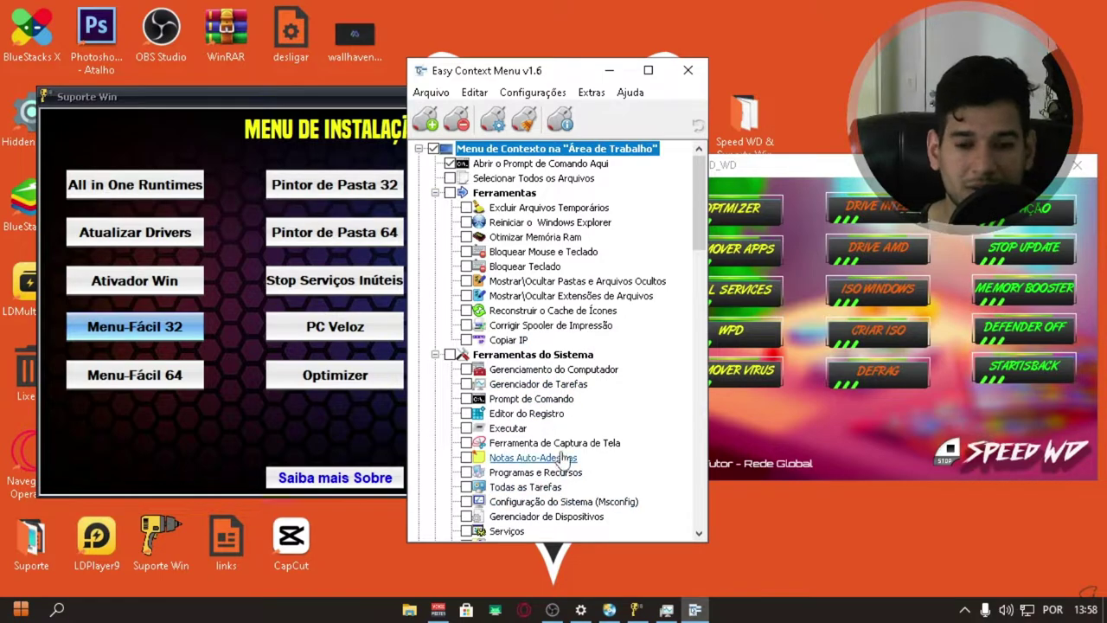
{"action": "scroll", "coordinate": [562, 459], "scroll_direction": "down", "scroll_amount": 4}
{"action": "scroll", "coordinate": [560, 459], "scroll_direction": "down", "scroll_amount": 4}
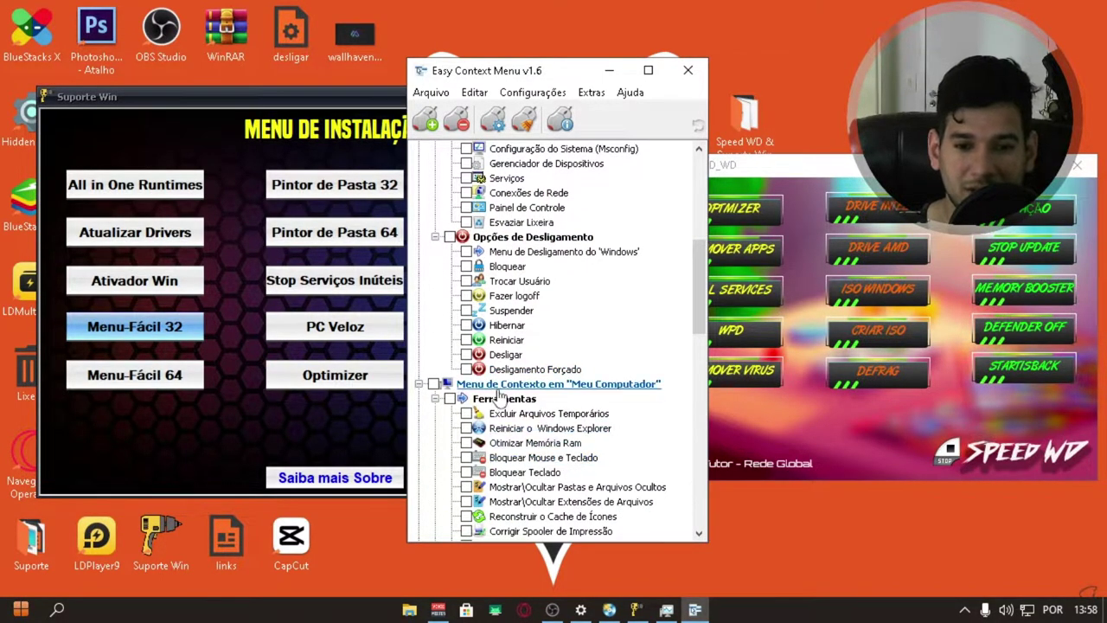
{"action": "scroll", "coordinate": [487, 395], "scroll_direction": "down", "scroll_amount": 4}
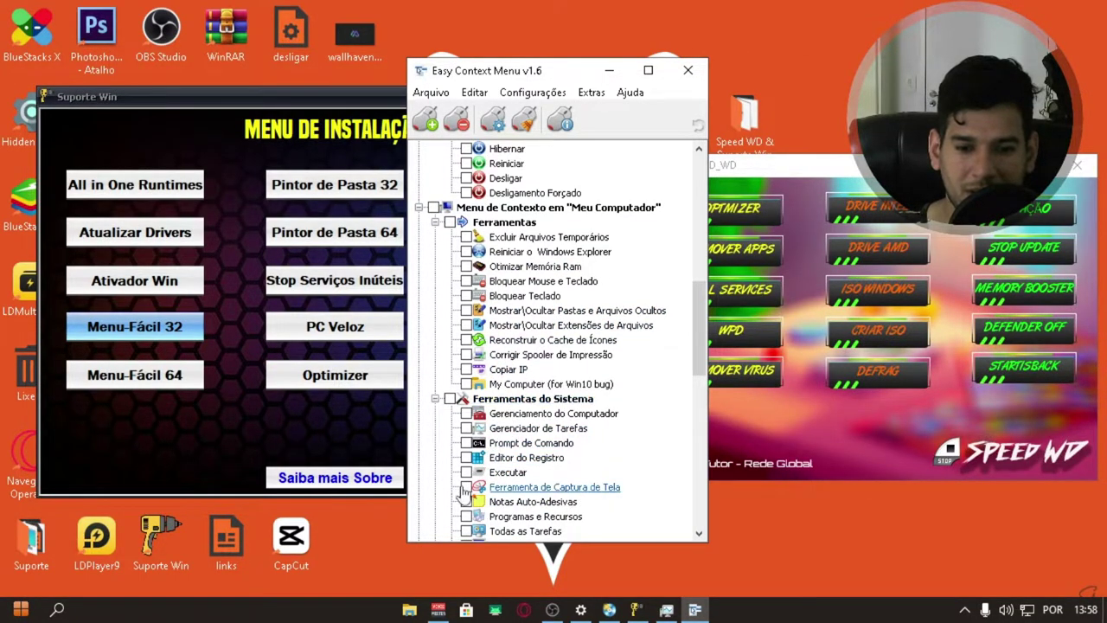
{"action": "scroll", "coordinate": [478, 489], "scroll_direction": "down", "scroll_amount": 1}
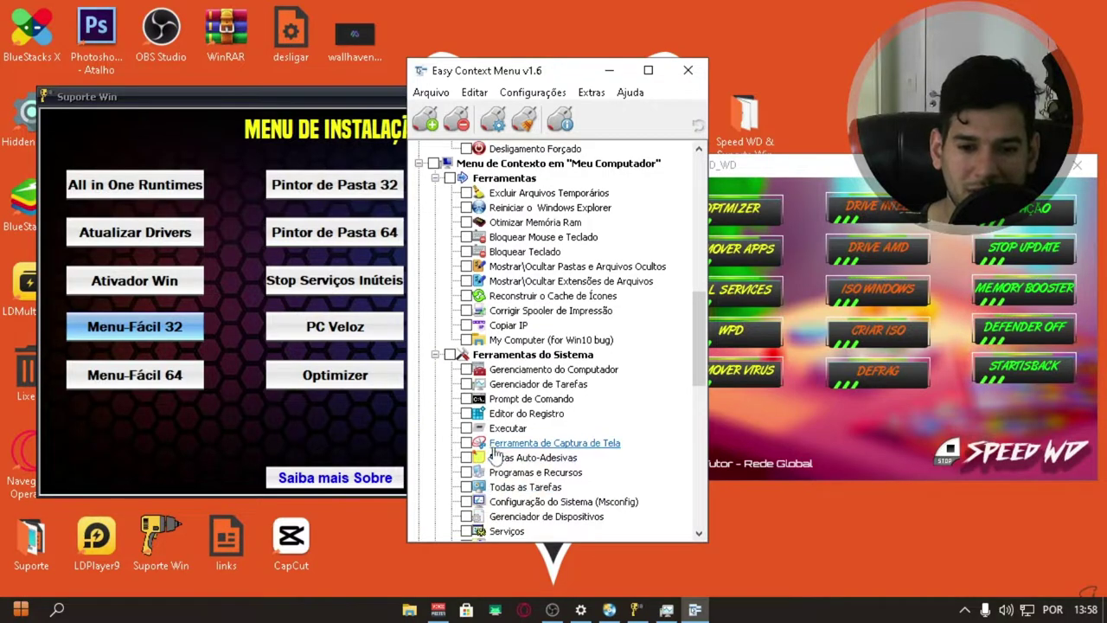
{"action": "left_click", "coordinate": [467, 414]}
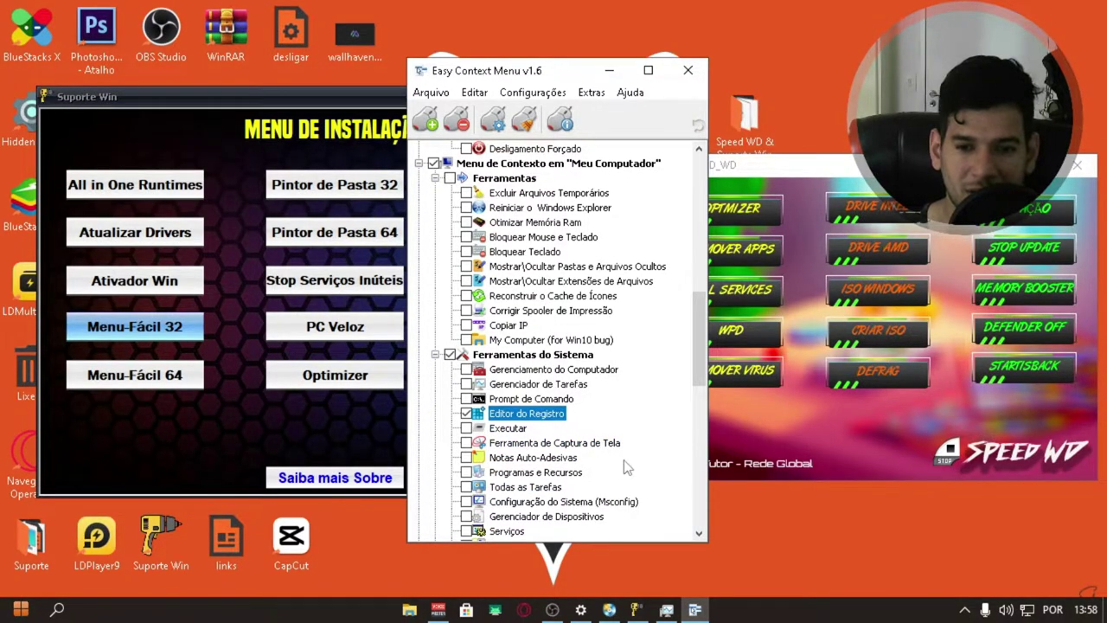
- Look through the remaining context menu options and the desktop's own context menu, and close Easy Context Menu without applying changes
{"action": "scroll", "coordinate": [624, 468], "scroll_direction": "down", "scroll_amount": 9}
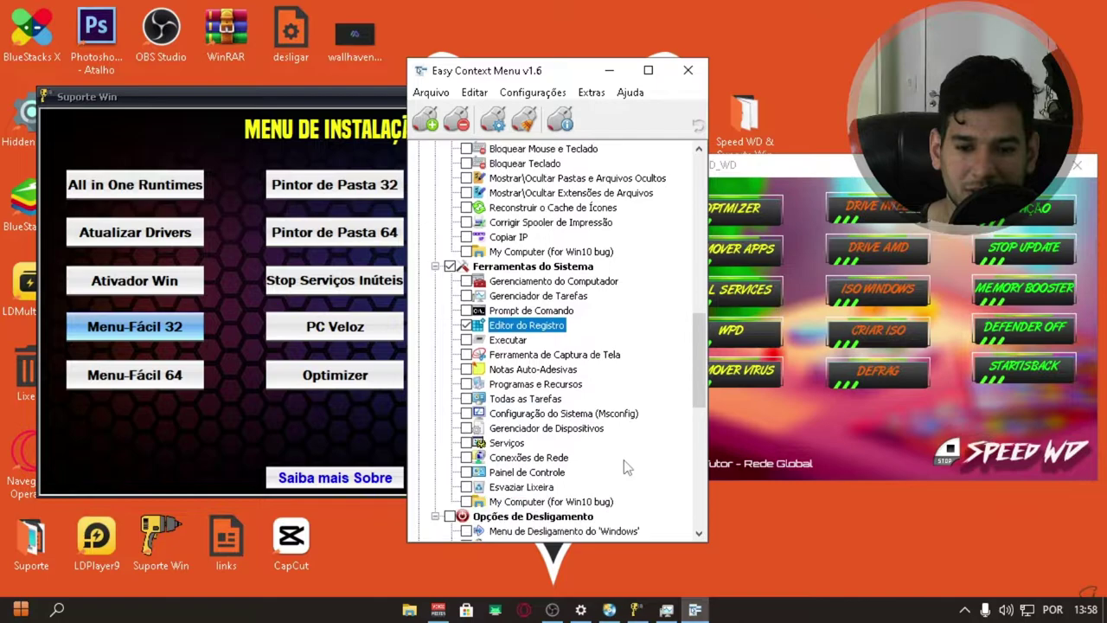
{"action": "right_click", "coordinate": [808, 536]}
{"action": "scroll", "coordinate": [626, 485], "scroll_direction": "down", "scroll_amount": 2}
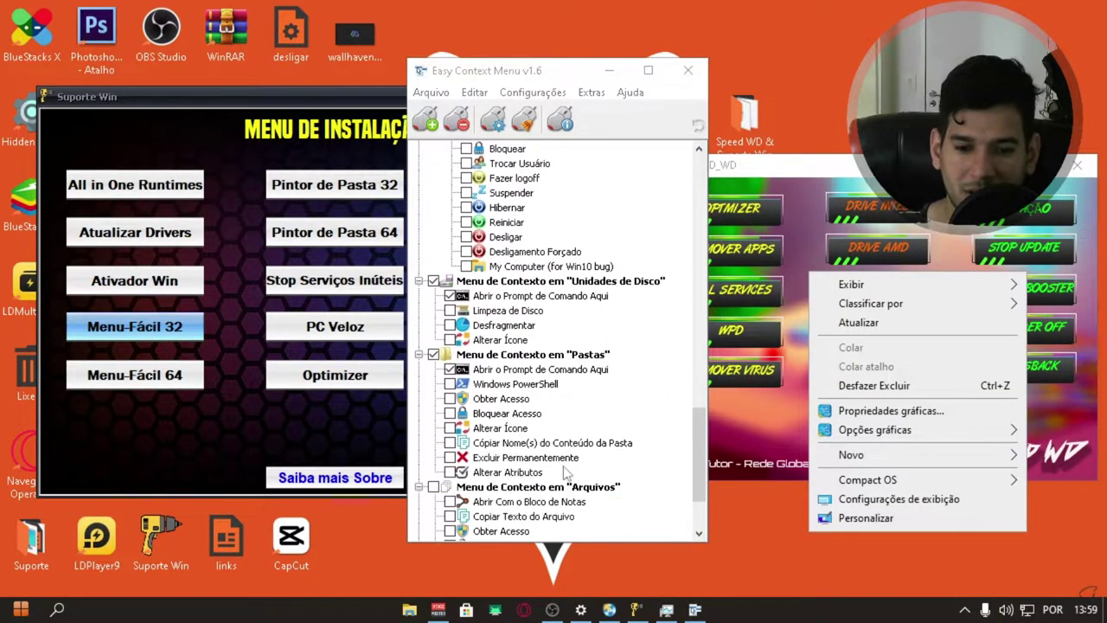
{"action": "left_click", "coordinate": [686, 70]}
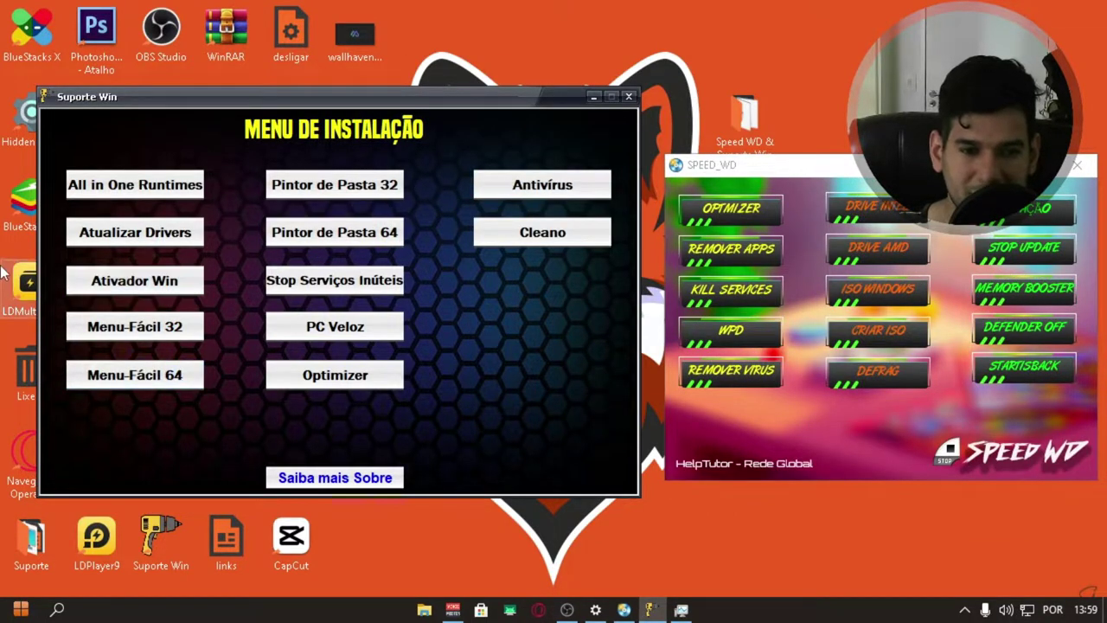
- View the Windows activators page and return to the installation menu
{"action": "left_click", "coordinate": [130, 291]}
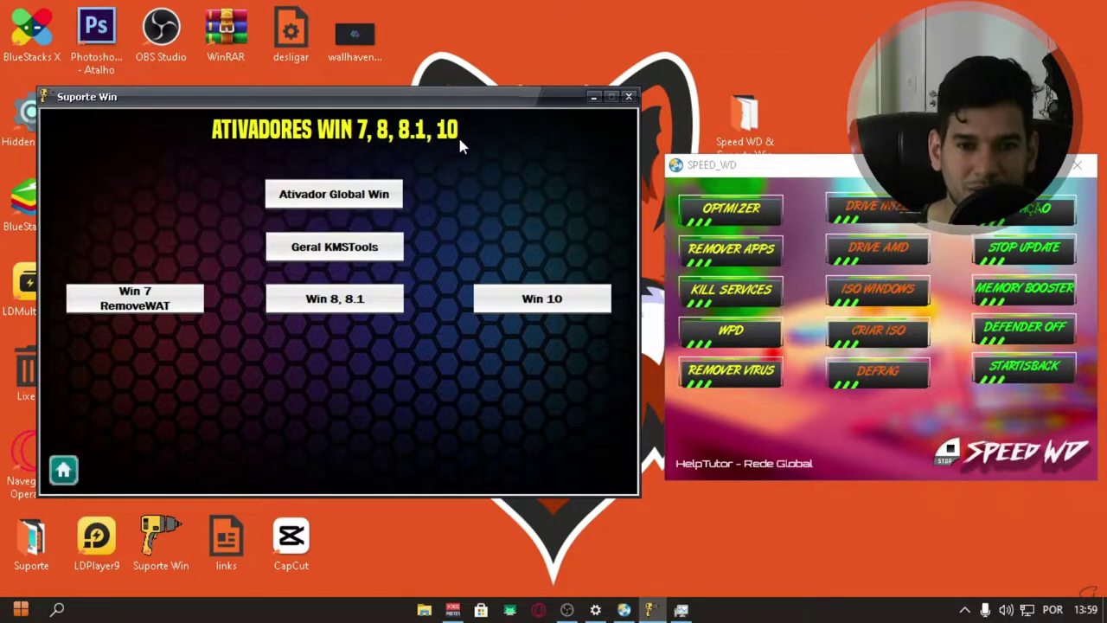
{"action": "left_click", "coordinate": [63, 469]}
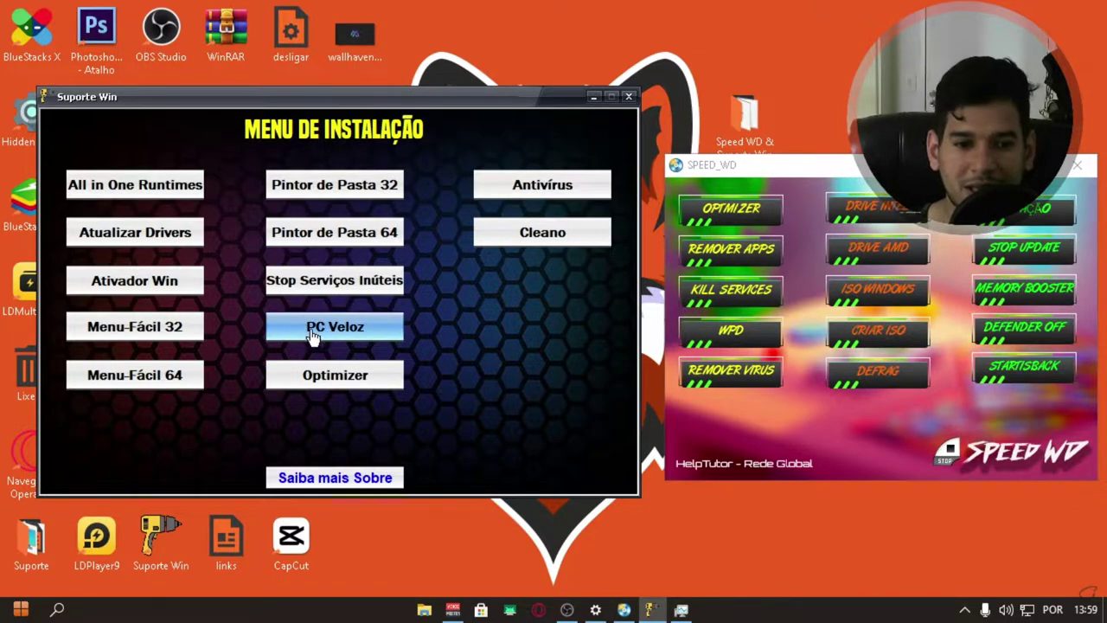
- Try to launch the PC Veloz and Stop Serviços Inúteis tools, and dismiss the error dialog
{"action": "left_click", "coordinate": [351, 338]}
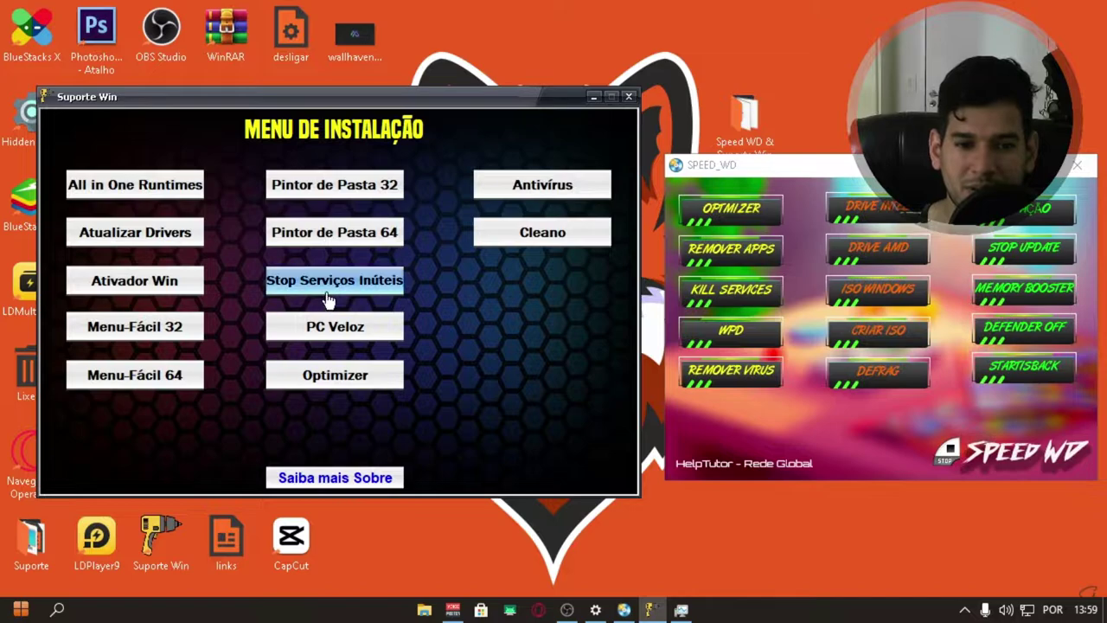
{"action": "left_click", "coordinate": [329, 297]}
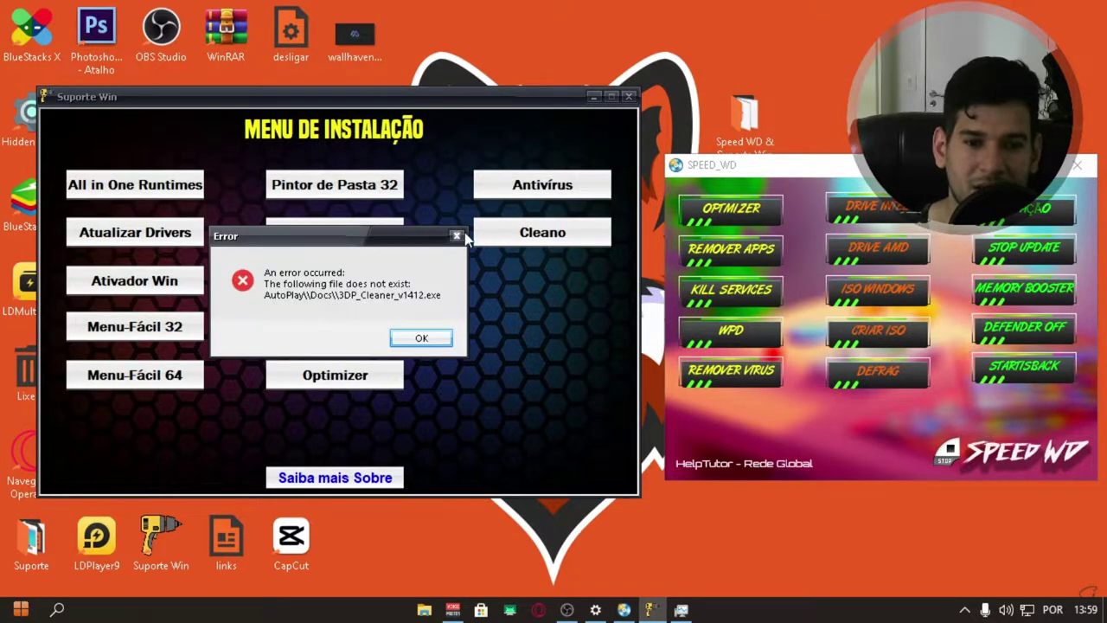
{"action": "left_click", "coordinate": [457, 235]}
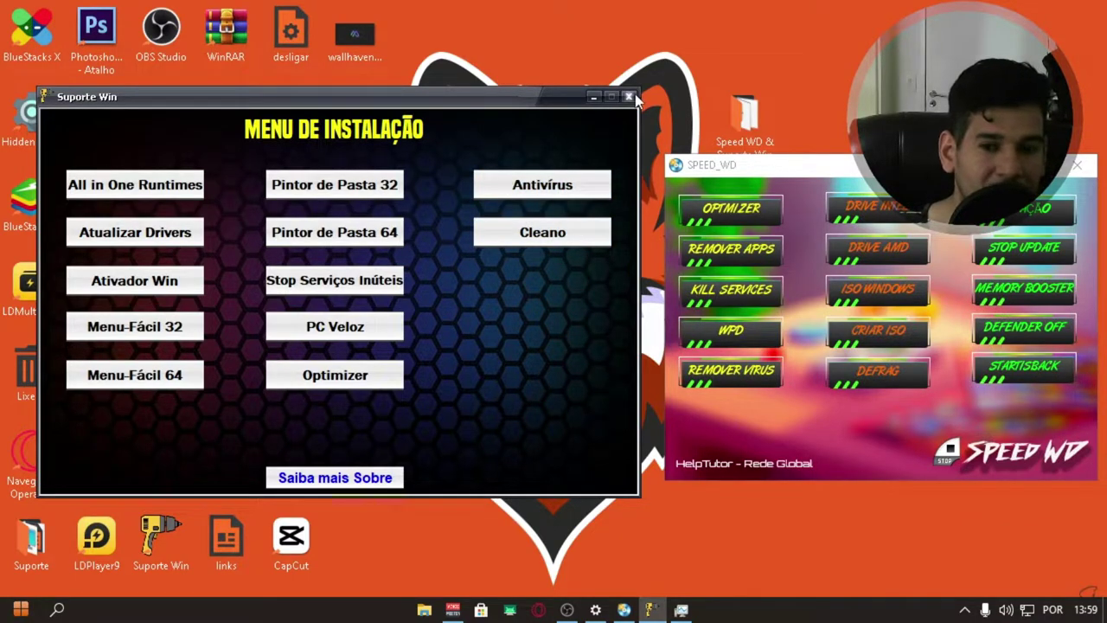
- Try to launch the Cleano and Antivírus tools, dismiss their dialogs and restart Suporte Win
{"action": "left_click", "coordinate": [545, 243]}
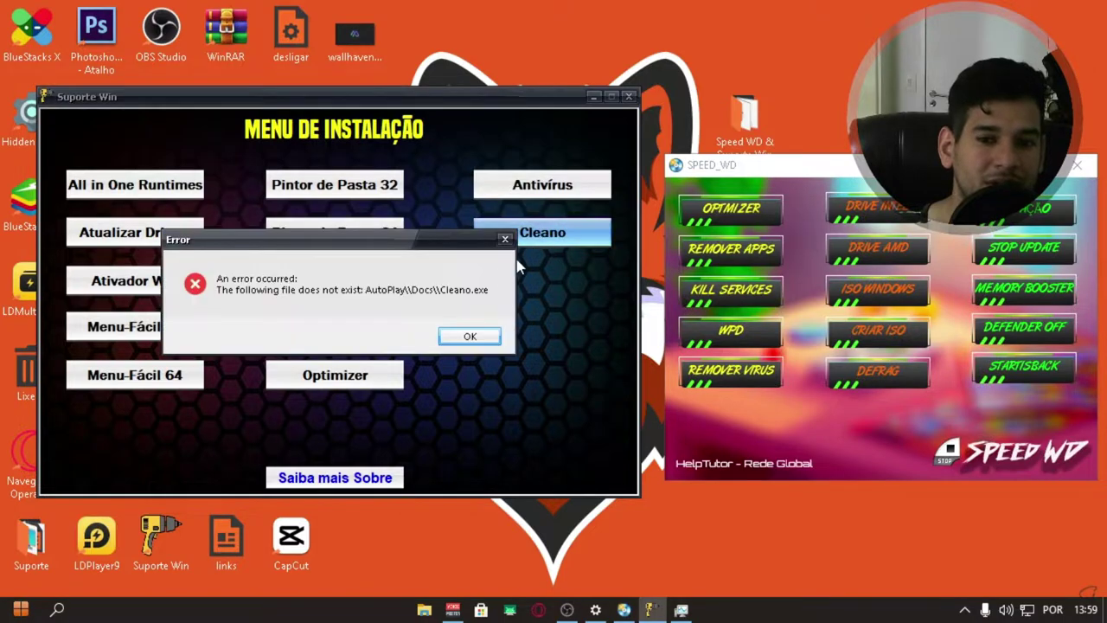
{"action": "left_click", "coordinate": [463, 333]}
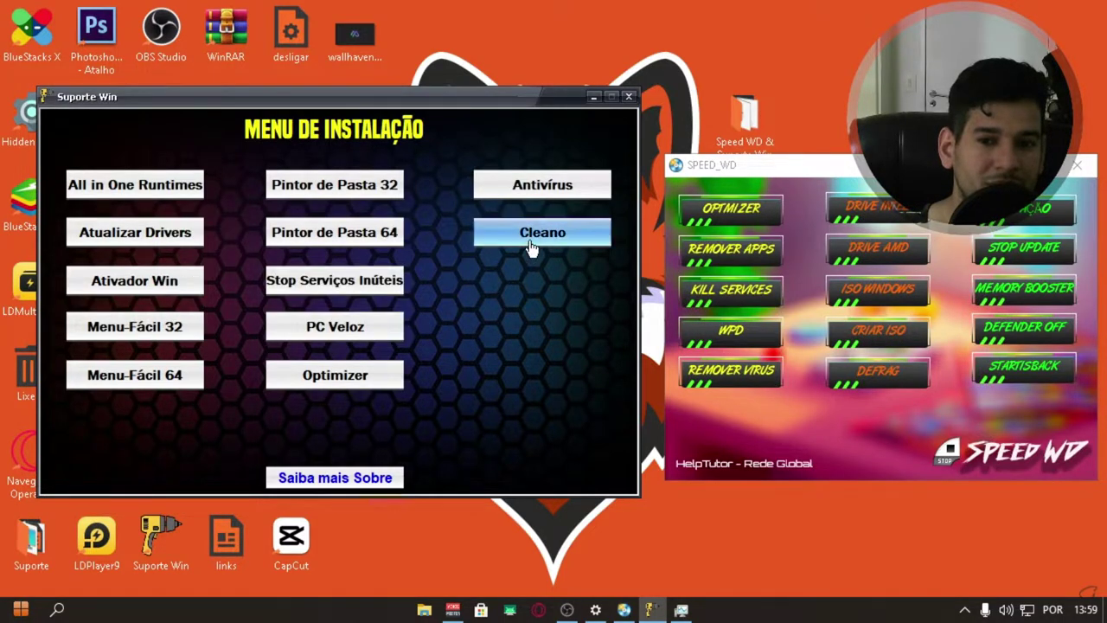
{"action": "left_click", "coordinate": [530, 197]}
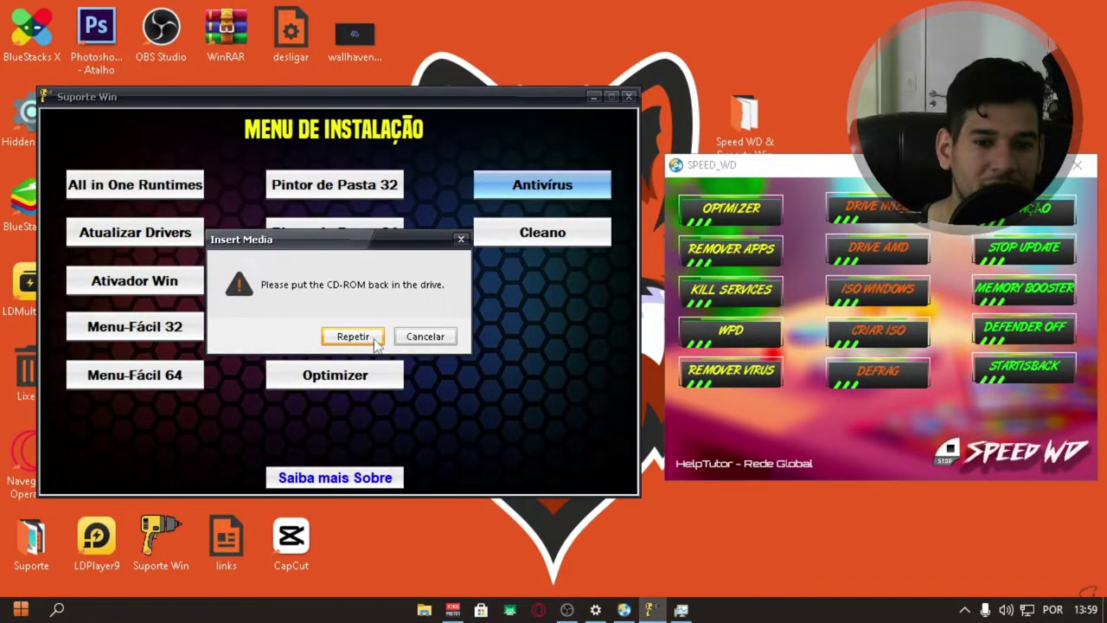
{"action": "left_click", "coordinate": [461, 238]}
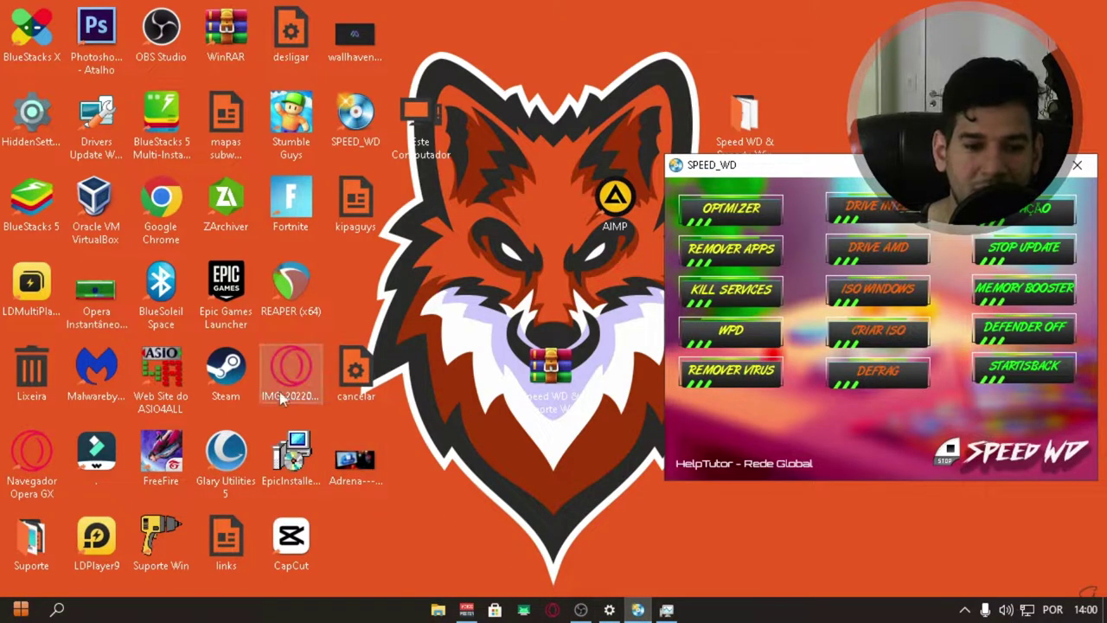
{"action": "double_click", "coordinate": [156, 539]}
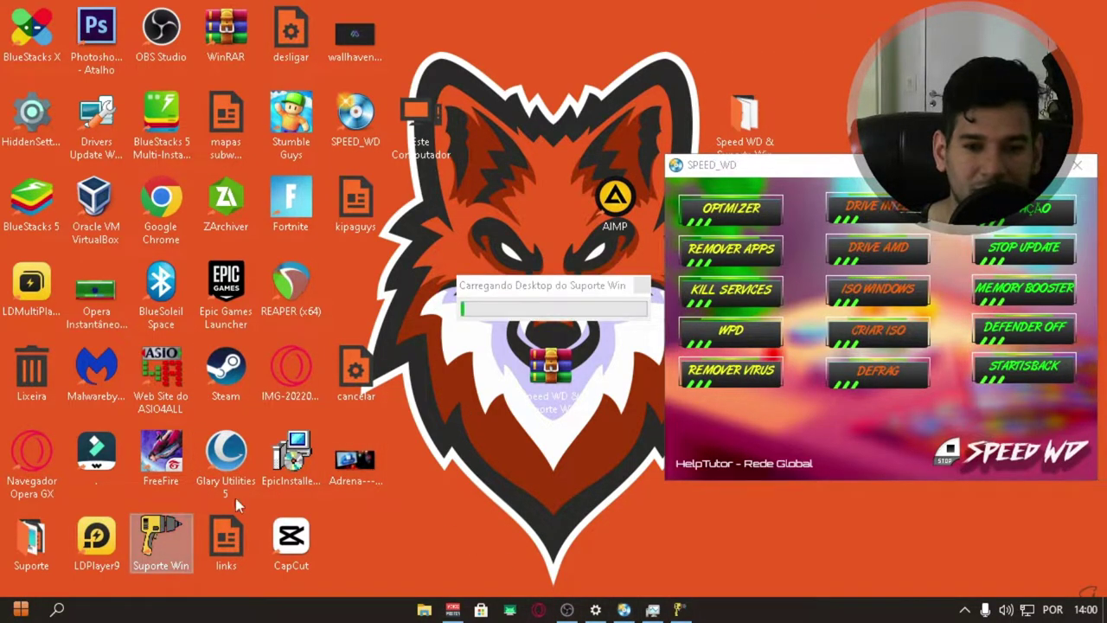
- Move SPEED_WD to the middle of the desktop and try its WPD, Remover Apps, Optmizer and Stop Update tools, dismissing the dialogs
{"action": "left_click_drag", "start_coordinate": [776, 174], "coordinate": [456, 152]}
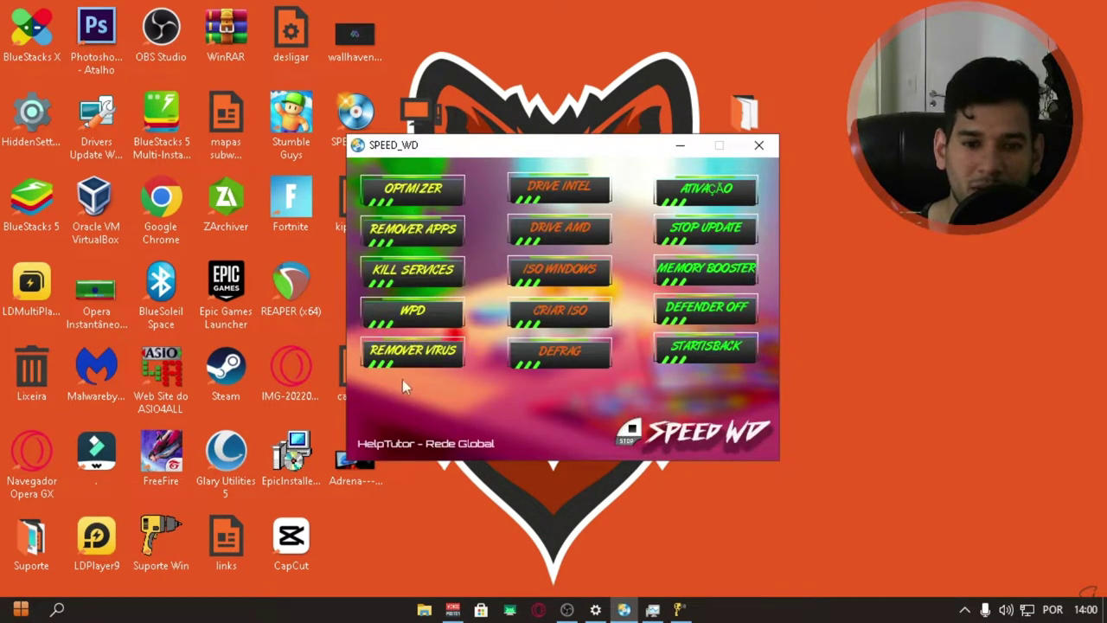
{"action": "left_click", "coordinate": [432, 325]}
{"action": "left_click", "coordinate": [720, 245]}
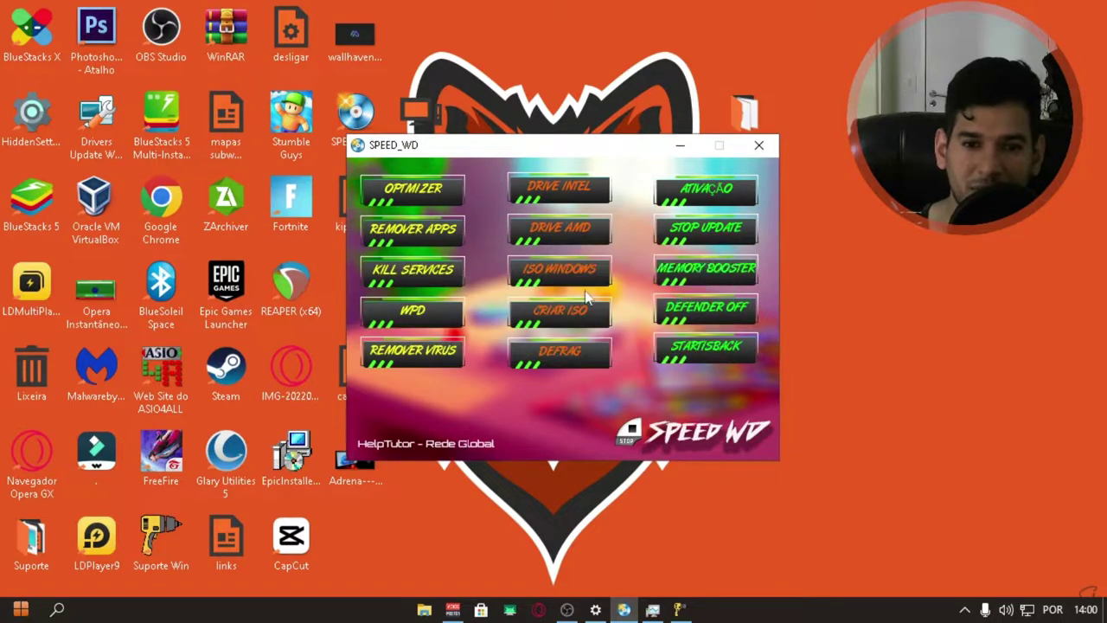
{"action": "left_click", "coordinate": [411, 247]}
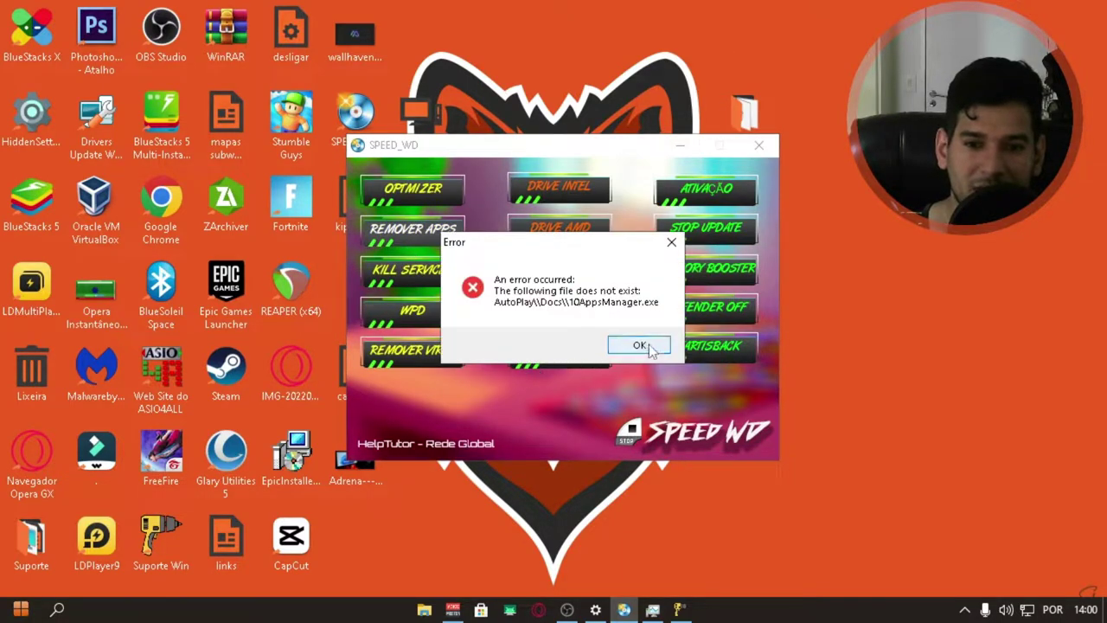
{"action": "left_click", "coordinate": [671, 242]}
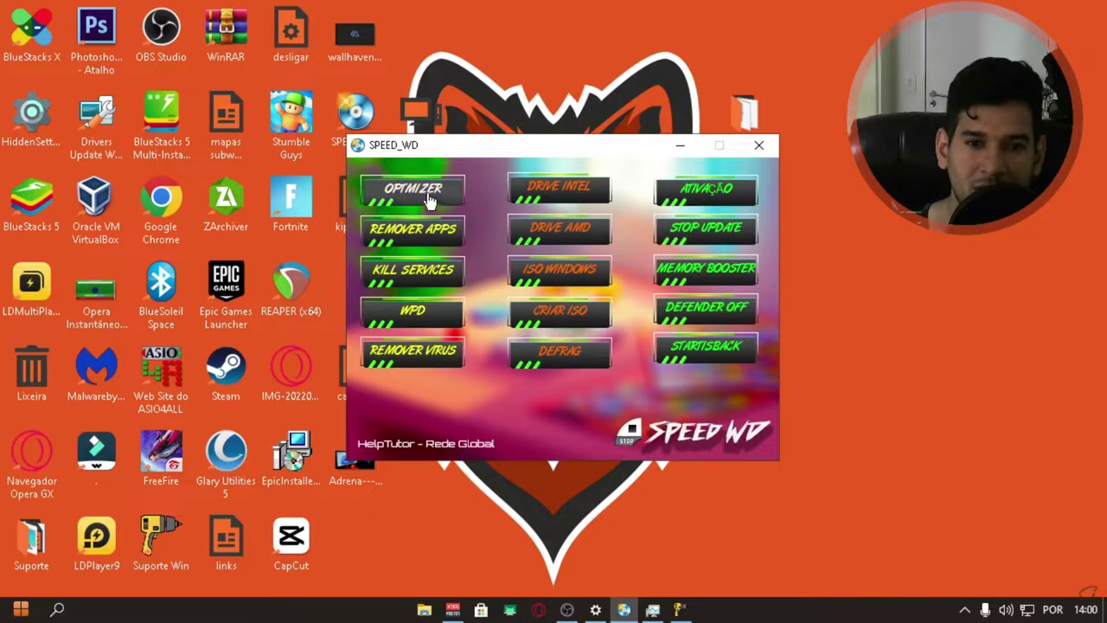
{"action": "left_click", "coordinate": [434, 200]}
{"action": "left_click", "coordinate": [674, 243]}
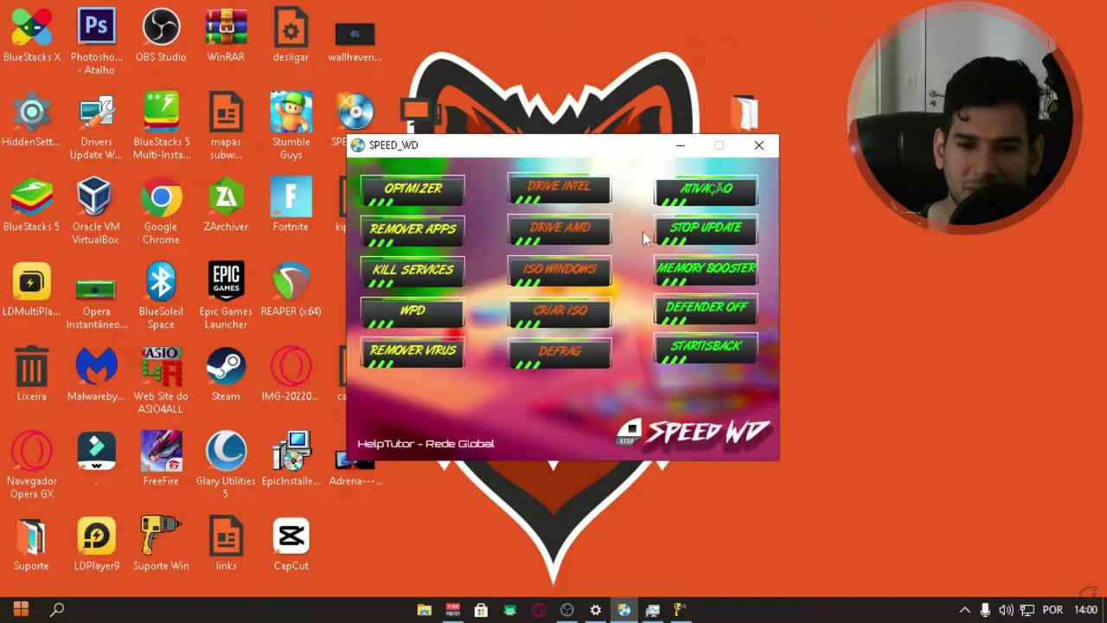
{"action": "left_click", "coordinate": [702, 236]}
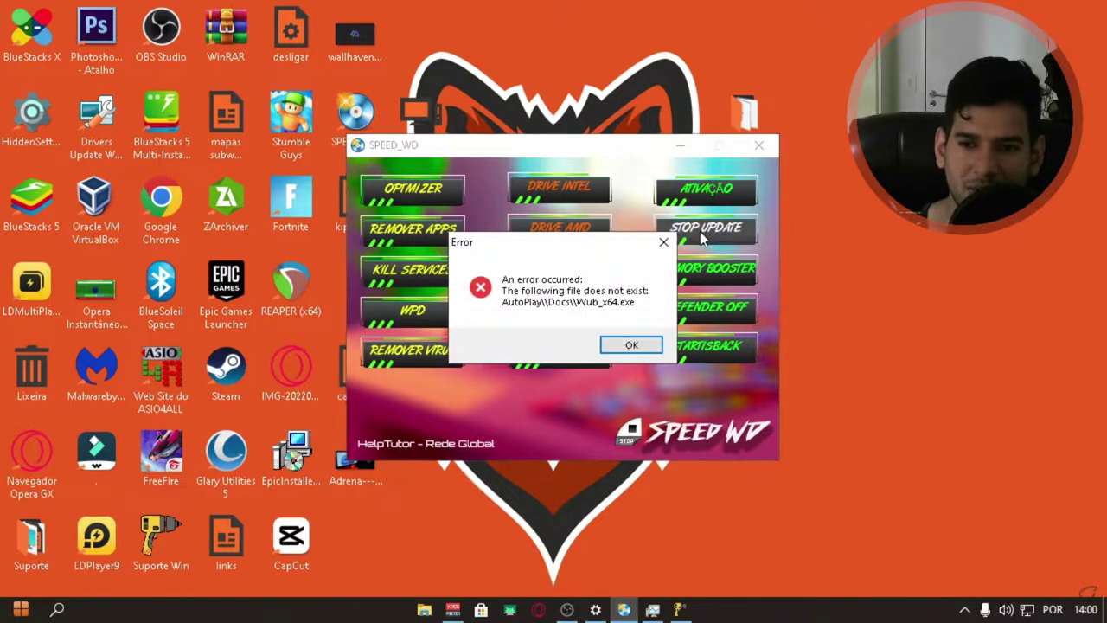
{"action": "left_click", "coordinate": [663, 242]}
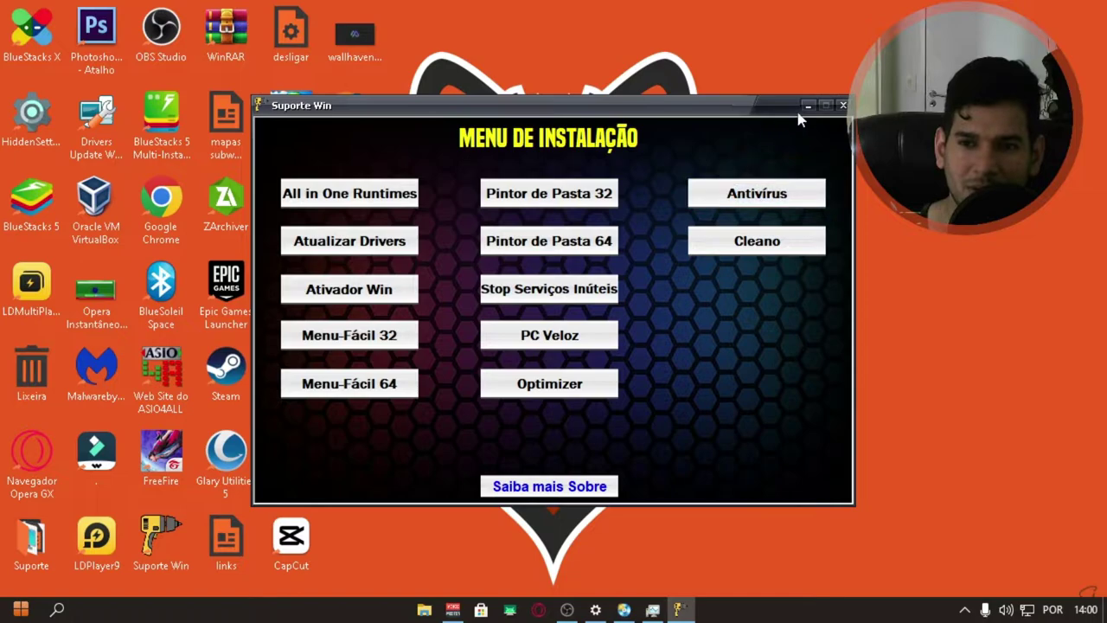
- Minimize Suporte Win, restart SPEED_WD and open its Remover Apps tool
{"action": "left_click", "coordinate": [805, 105]}
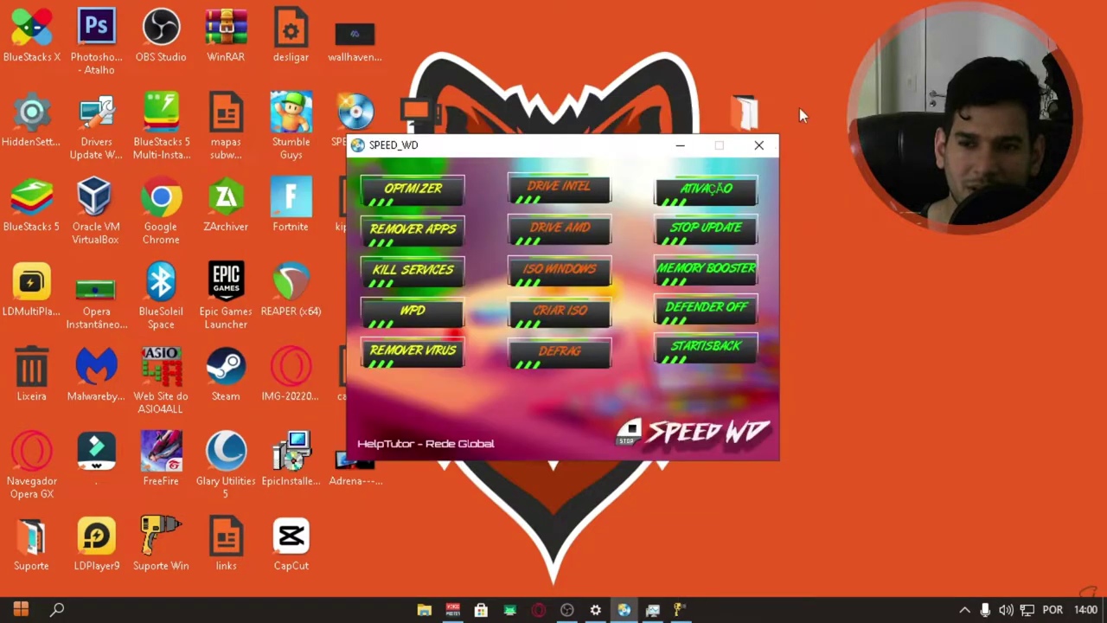
{"action": "left_click", "coordinate": [759, 145]}
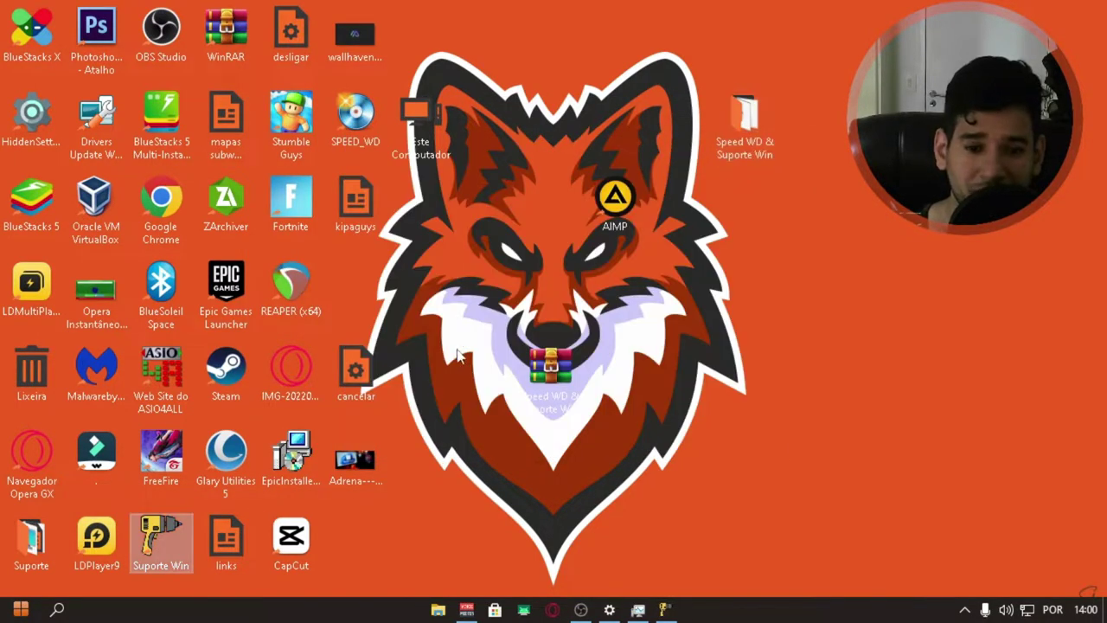
{"action": "double_click", "coordinate": [355, 113]}
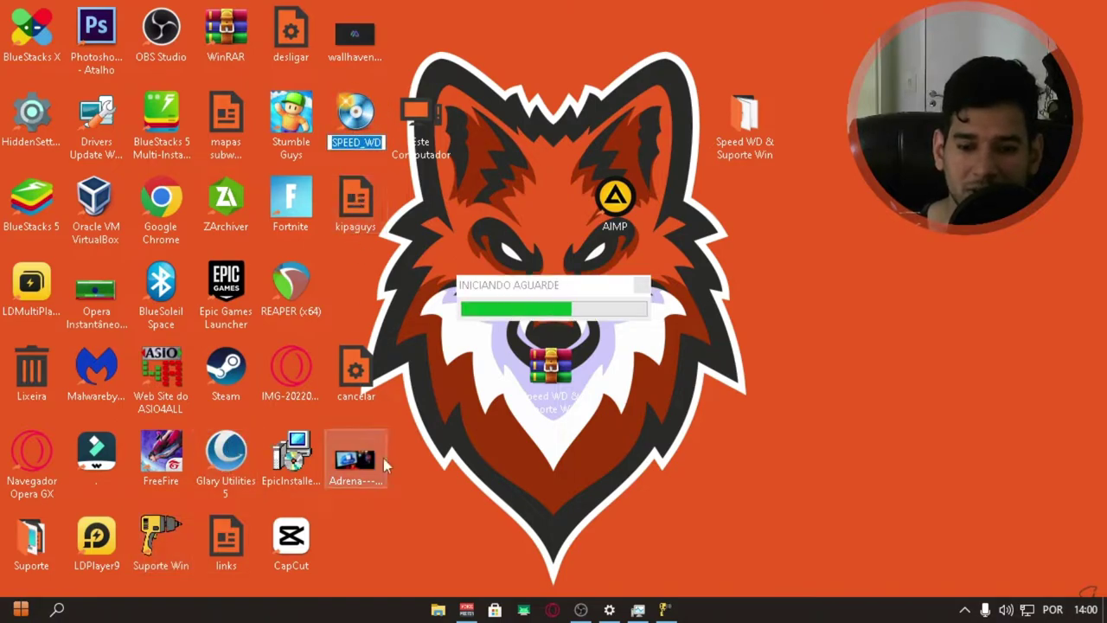
{"action": "left_click", "coordinate": [639, 609]}
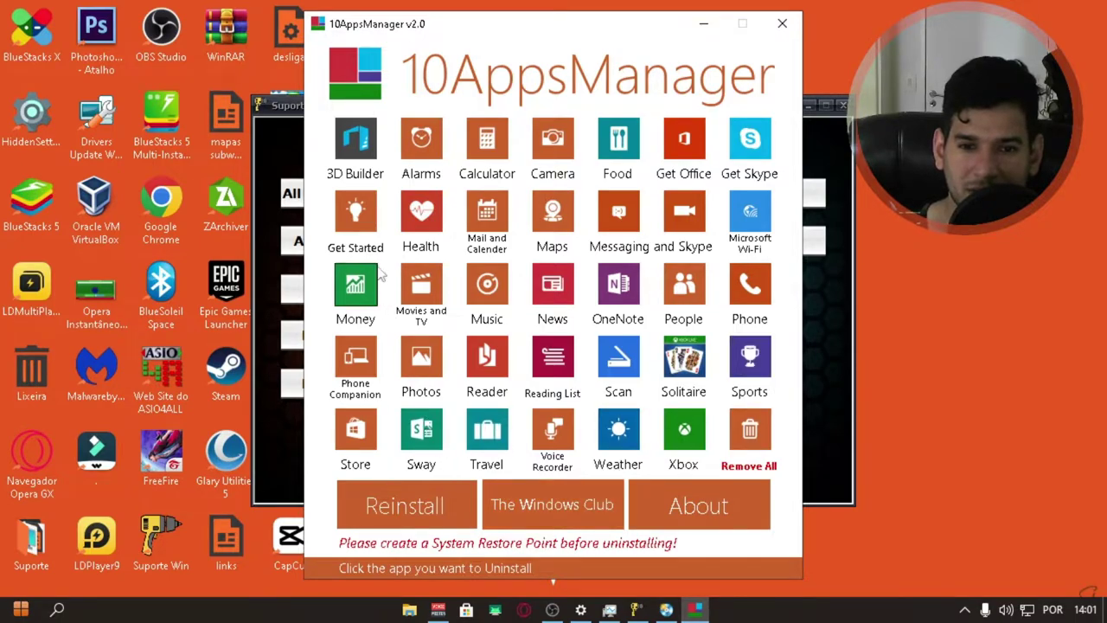
- Remove all the listed Windows apps with 10AppsManager, minimizing the Suporte Win window, and acknowledge the completion message
{"action": "left_click", "coordinate": [739, 474]}
{"action": "left_click", "coordinate": [566, 361]}
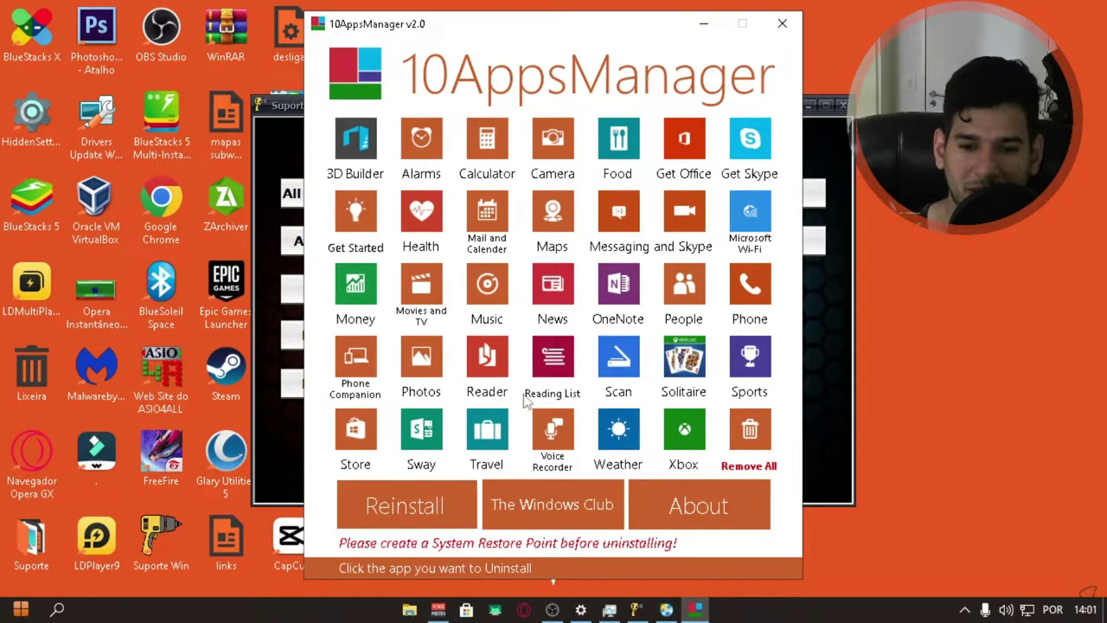
{"action": "left_click", "coordinate": [496, 396]}
{"action": "left_click", "coordinate": [825, 344]}
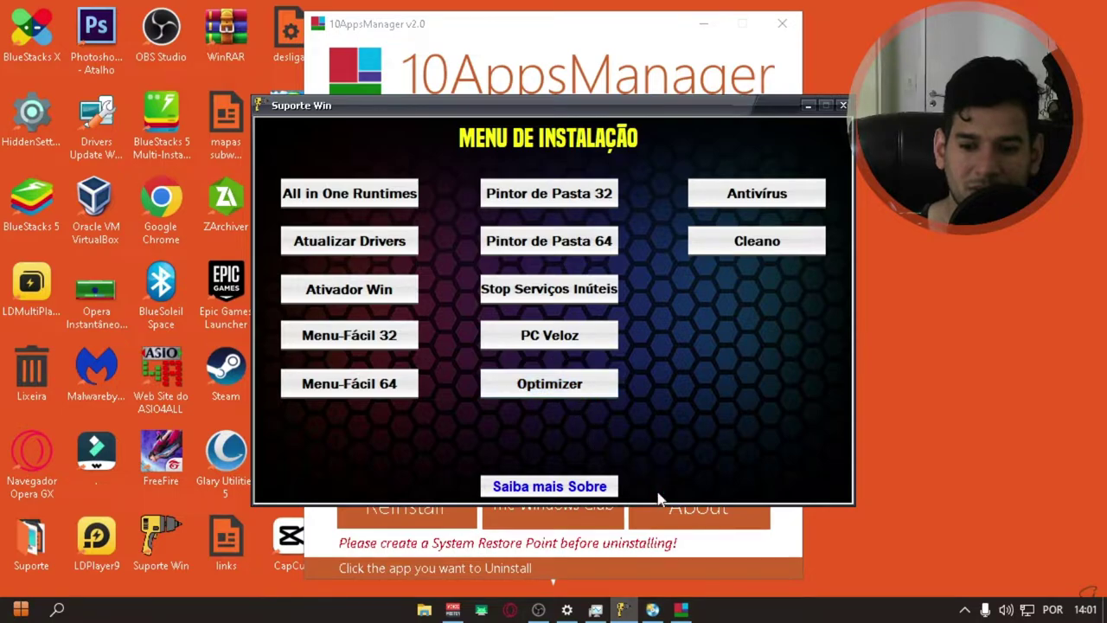
{"action": "left_click", "coordinate": [806, 106]}
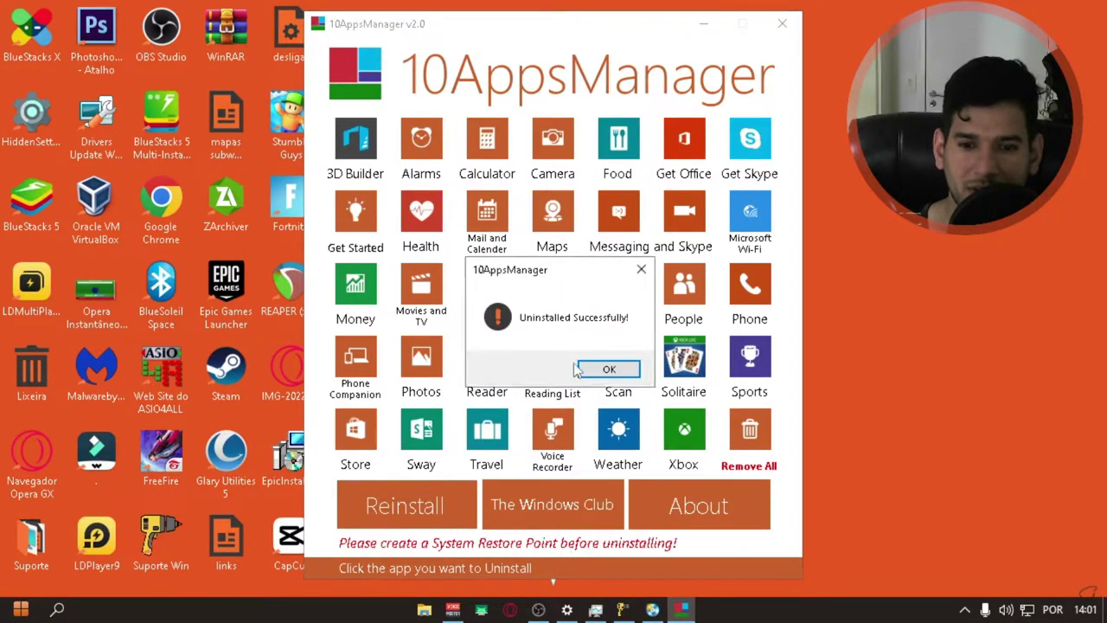
{"action": "left_click", "coordinate": [609, 369]}
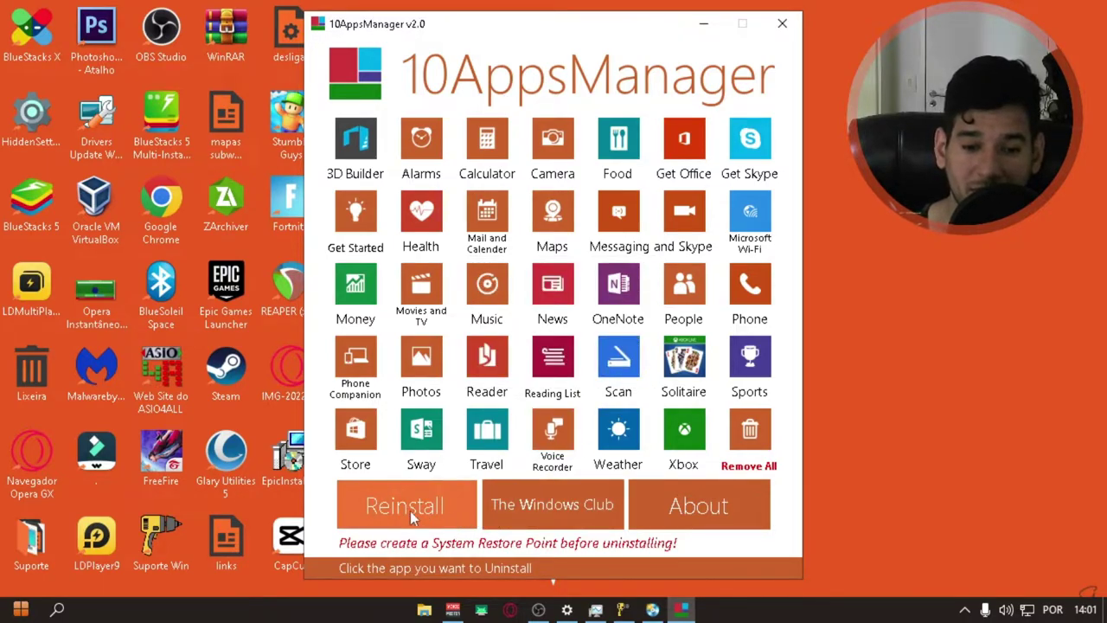
- Bring up the uninstall prompts for Reader and Scan, decline both, and close 10AppsManager
{"action": "left_click", "coordinate": [474, 369]}
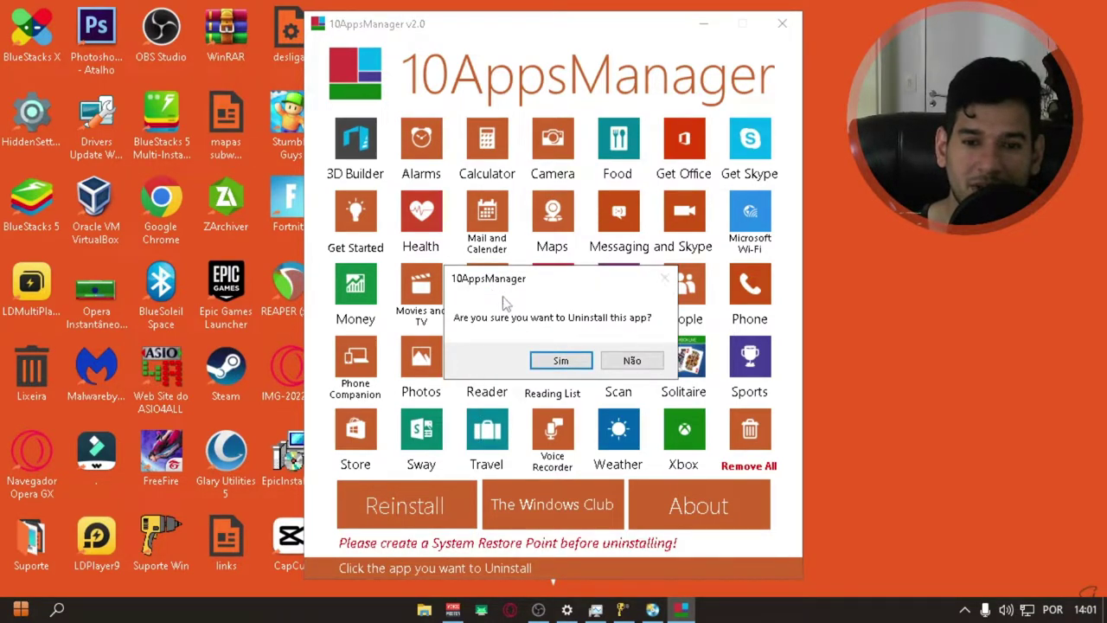
{"action": "left_click", "coordinate": [642, 364]}
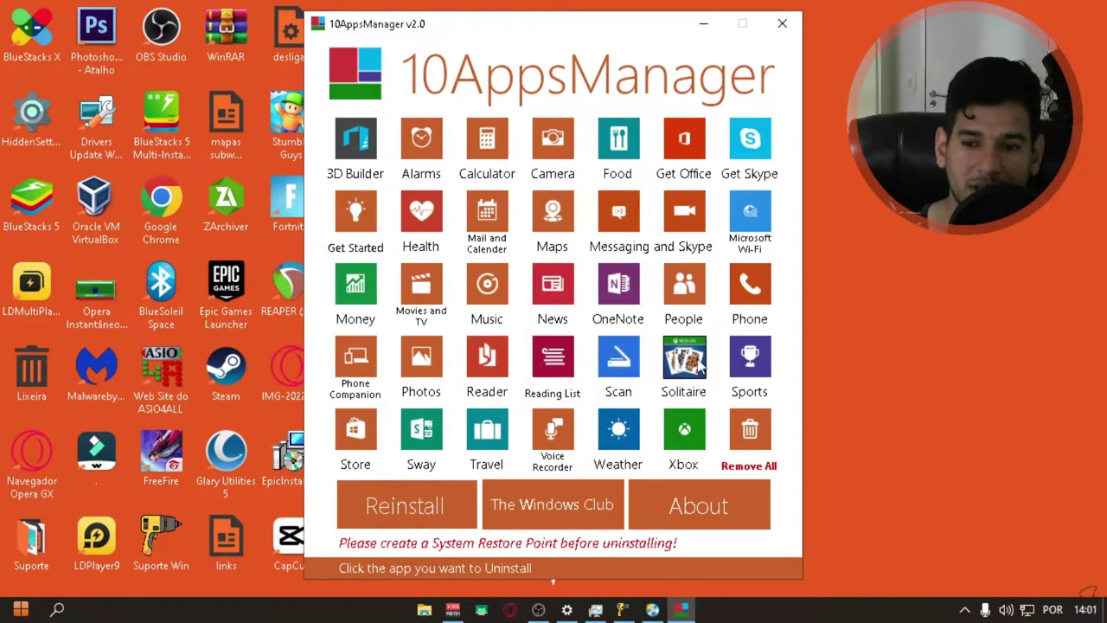
{"action": "left_click", "coordinate": [619, 380]}
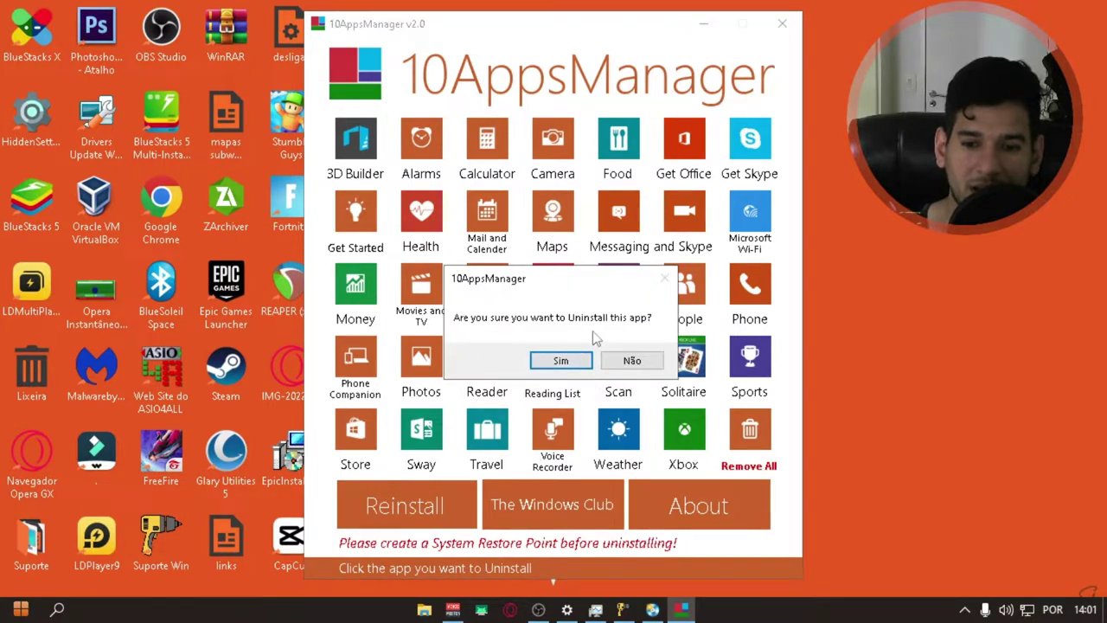
{"action": "left_click", "coordinate": [634, 362]}
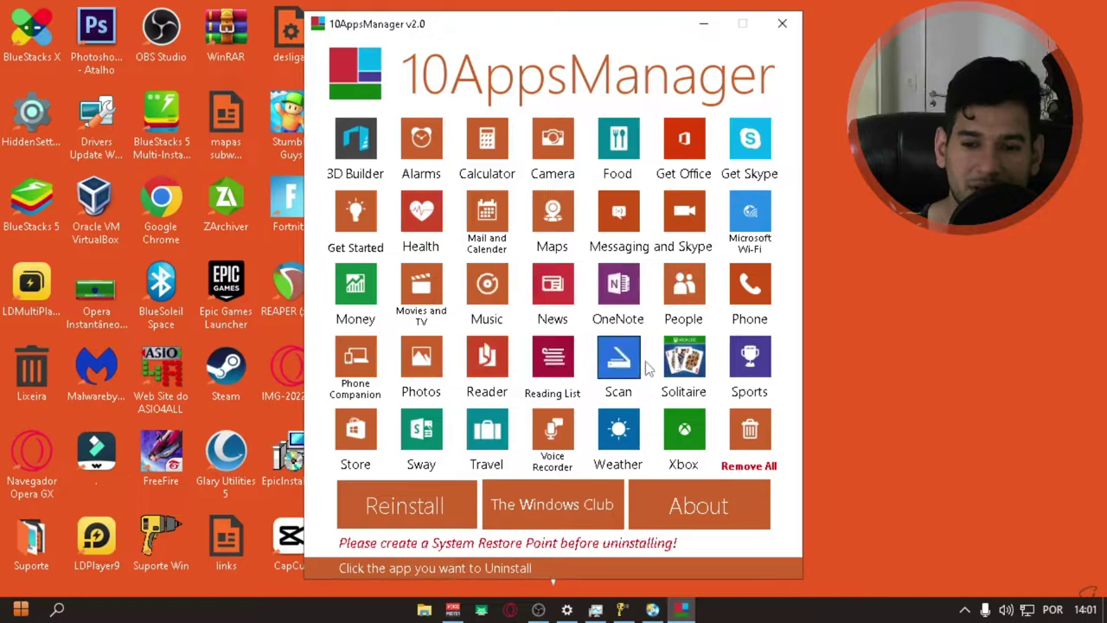
{"action": "left_click", "coordinate": [781, 26]}
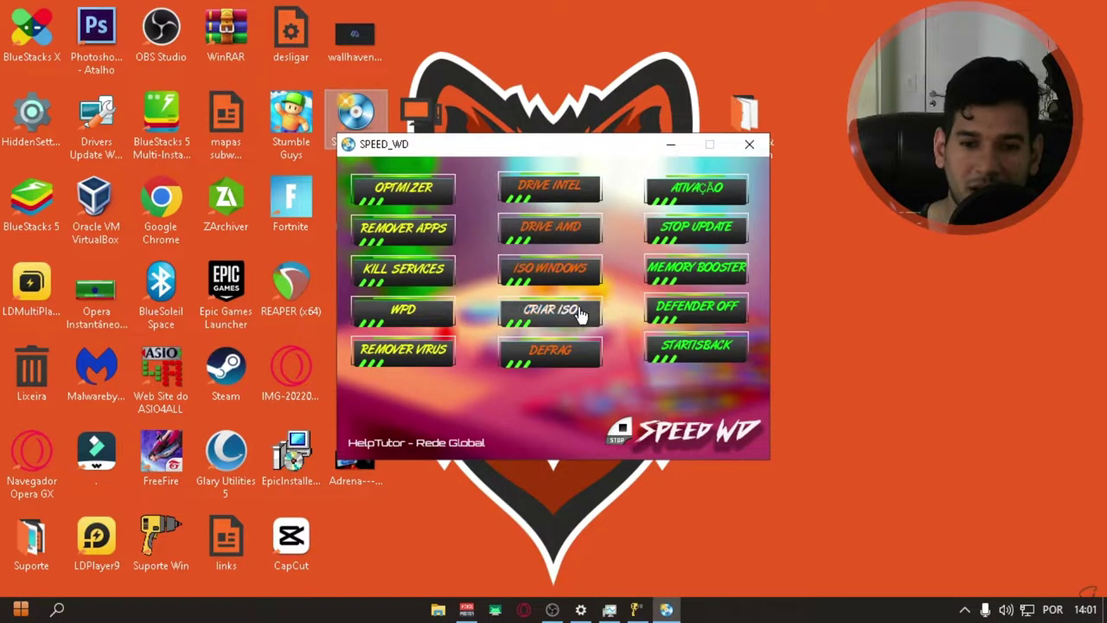
- View the Criar ISO tool (Rufus) and close it, and open the ISO Windows download page from SPEED_WD
{"action": "left_click", "coordinate": [536, 332]}
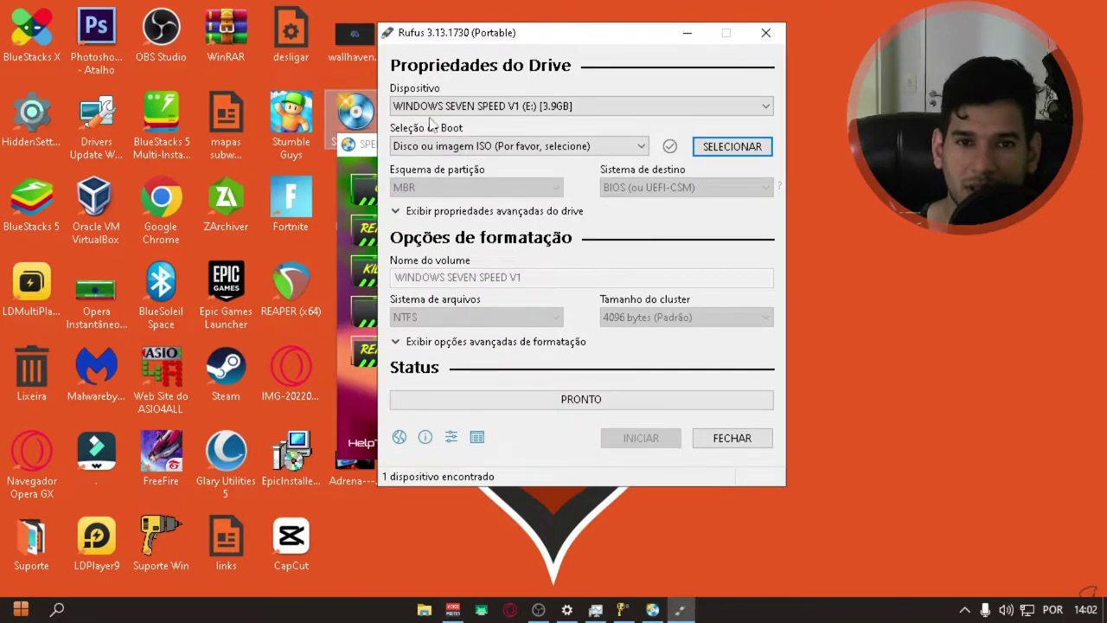
{"action": "left_click", "coordinate": [764, 33]}
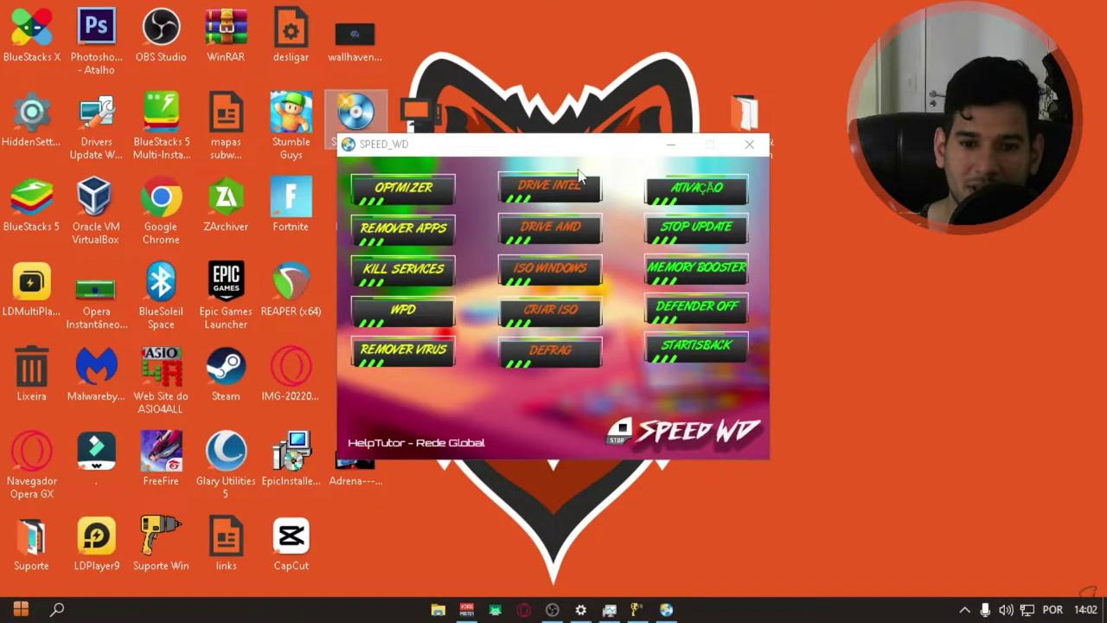
{"action": "left_click", "coordinate": [536, 283]}
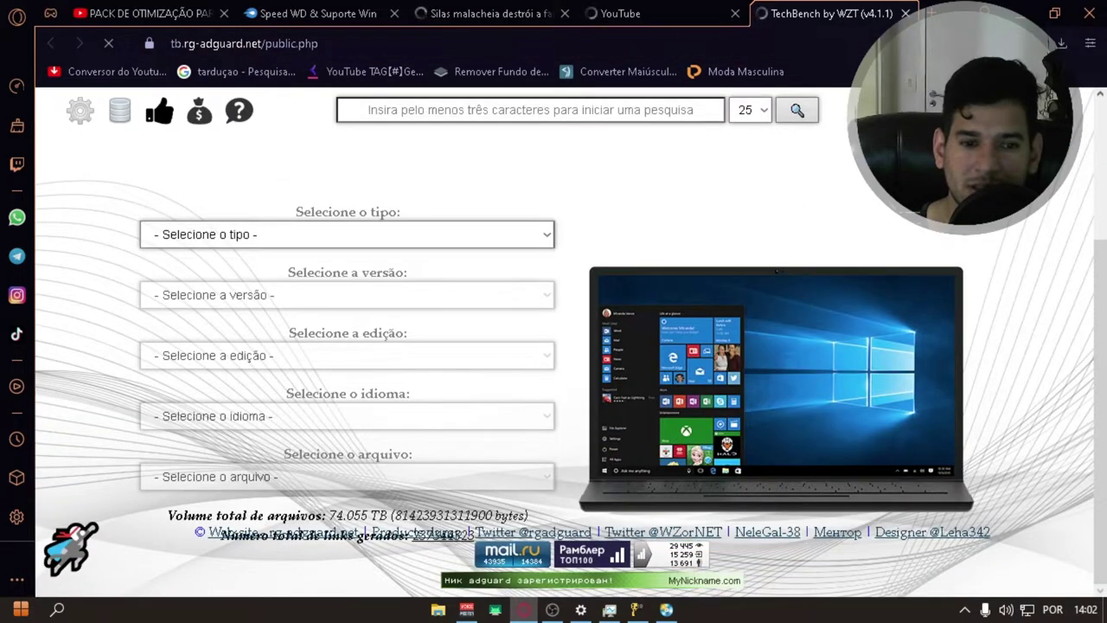
- Quit the Opera browser, ending the Opera GX Internet Browser task in Task Manager, and close Task Manager
{"action": "left_click", "coordinate": [1088, 15]}
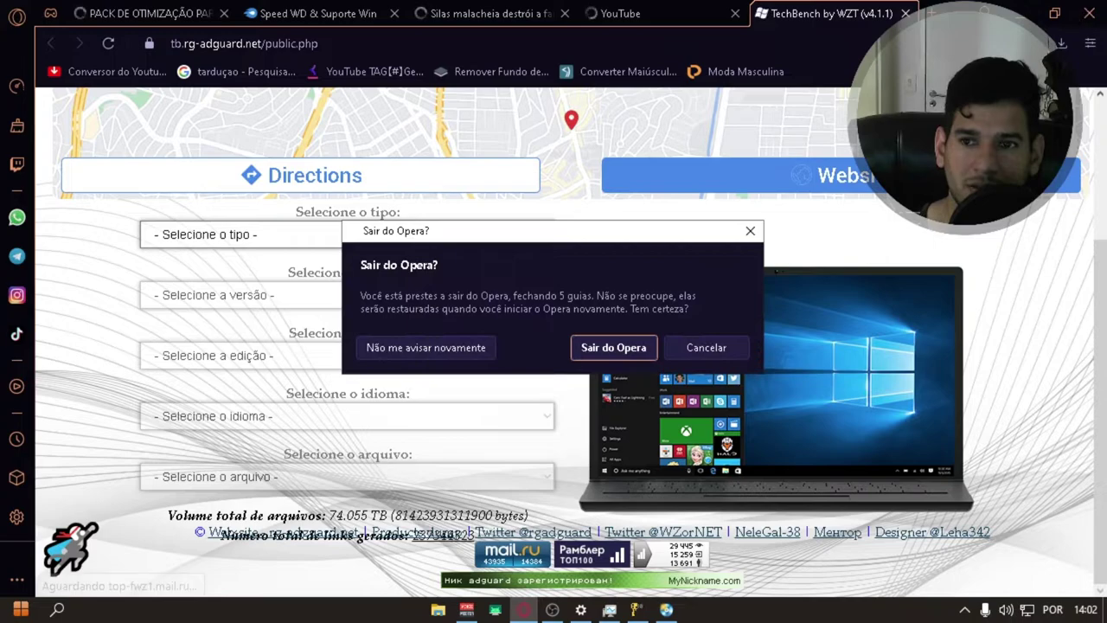
{"action": "left_click", "coordinate": [610, 346]}
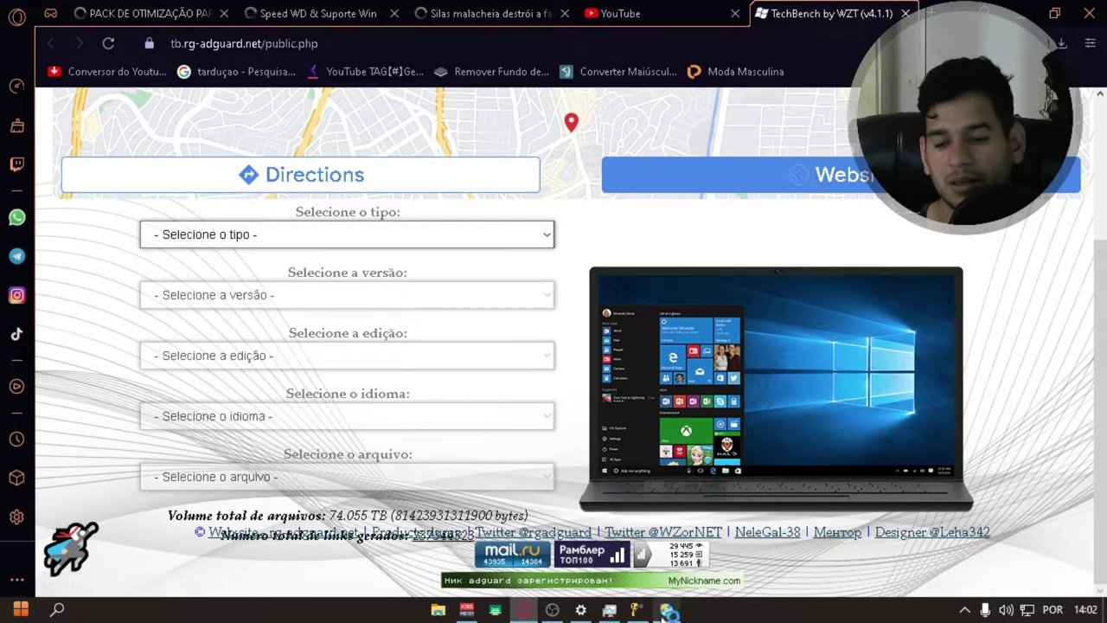
{"action": "left_click", "coordinate": [609, 609]}
{"action": "left_click", "coordinate": [415, 275]}
{"action": "left_click", "coordinate": [817, 486]}
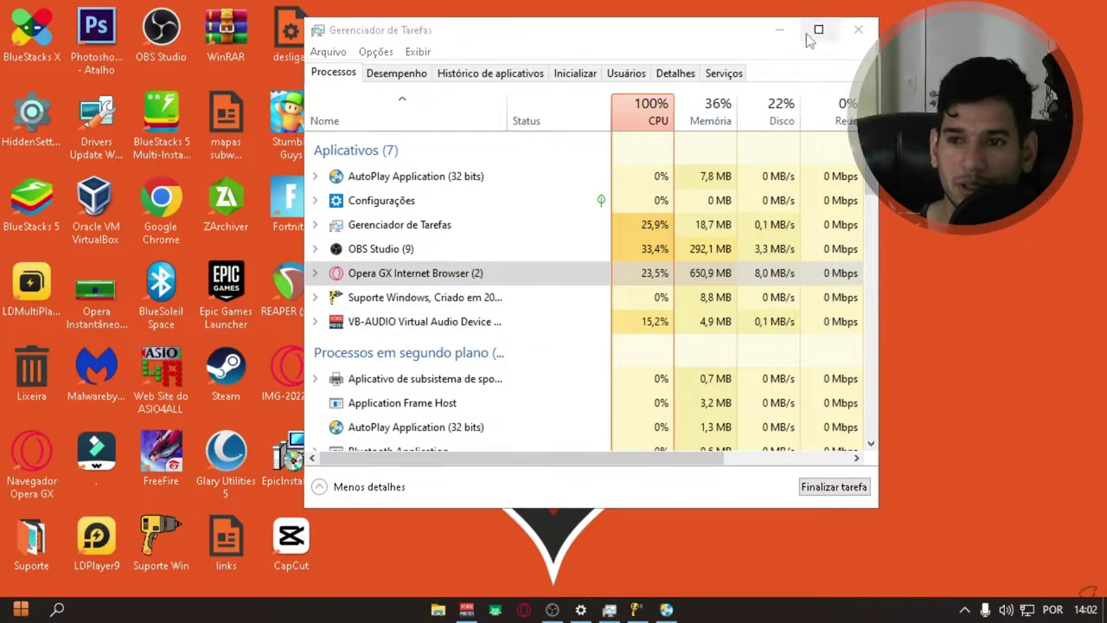
{"action": "left_click", "coordinate": [857, 29]}
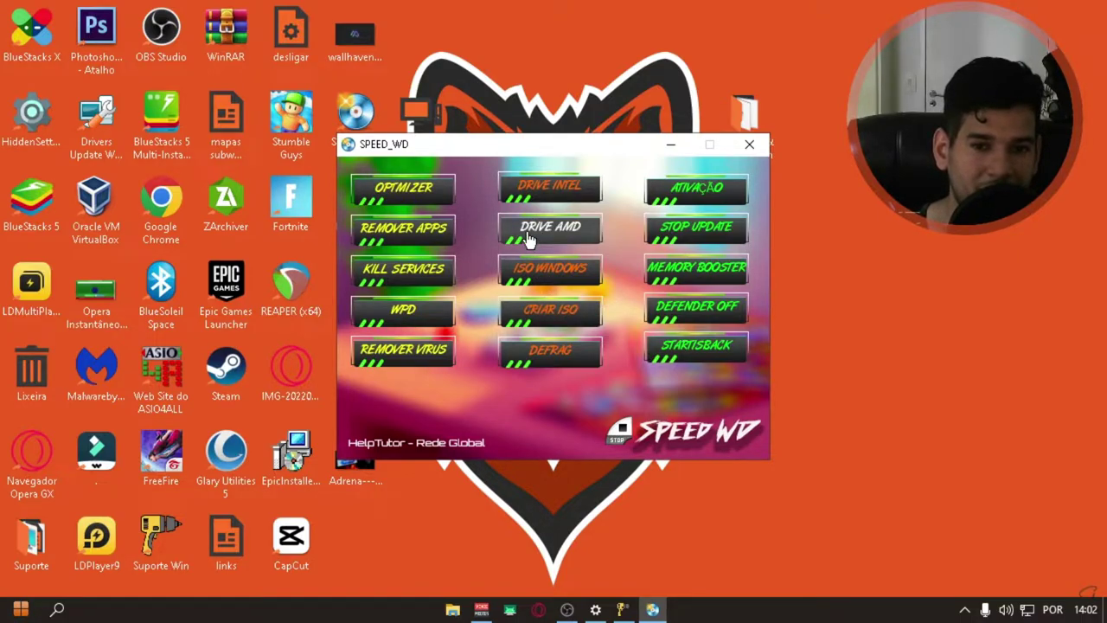
- Open Remover Virus and Optmizer from SPEED_WD, close the Malwarebytes installer and move SPEED_WD aside to uncover Optimizer
{"action": "left_click", "coordinate": [411, 366]}
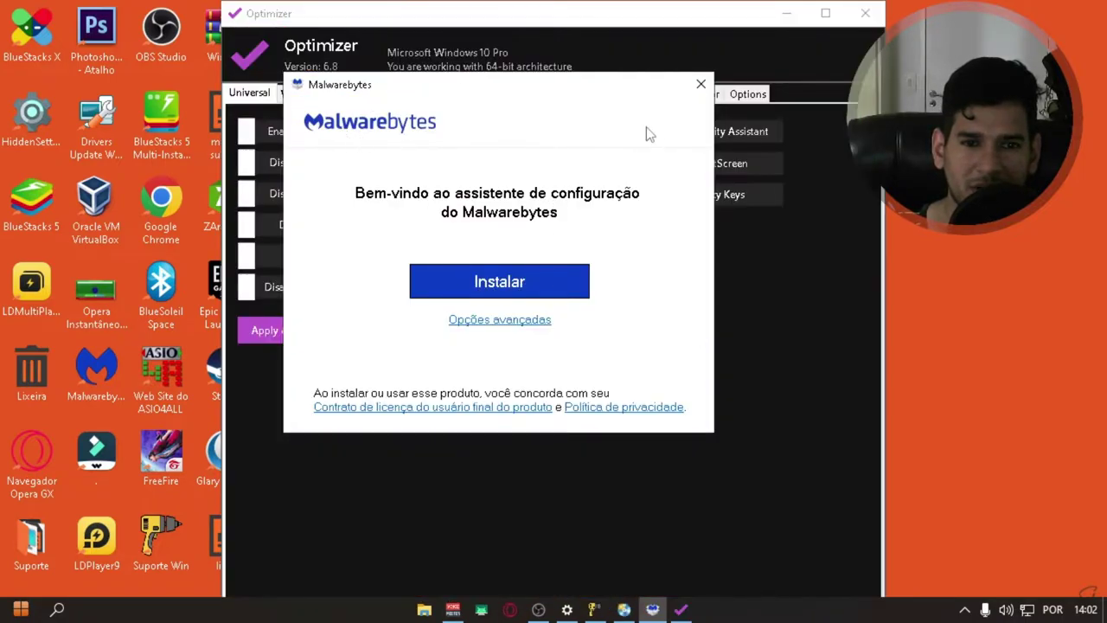
{"action": "left_click", "coordinate": [701, 84]}
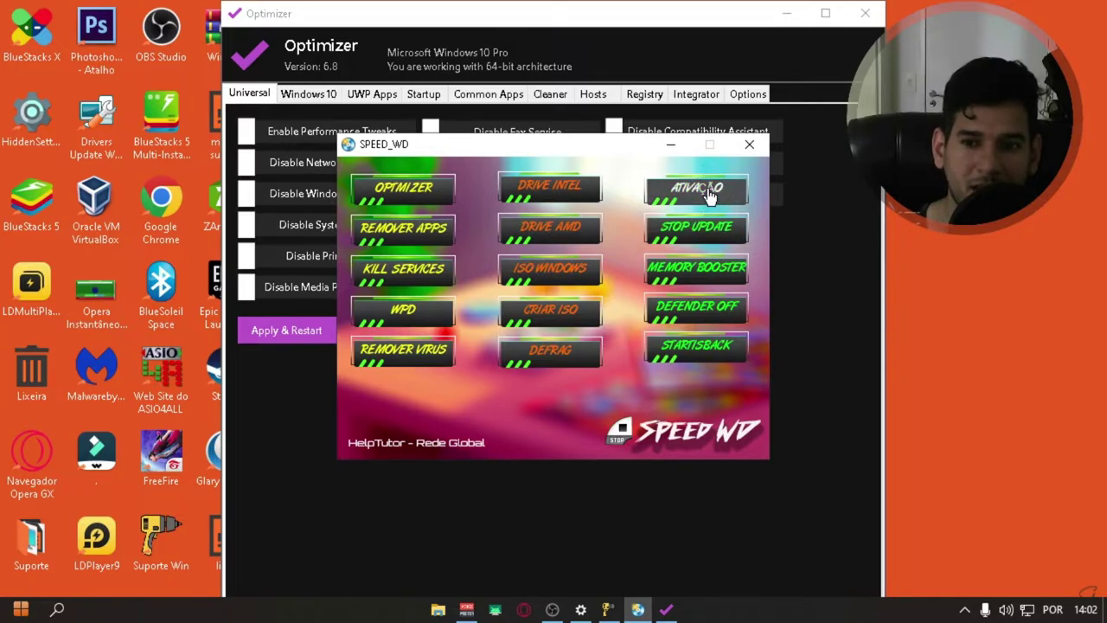
{"action": "left_click_drag", "start_coordinate": [498, 151], "coordinate": [825, 170]}
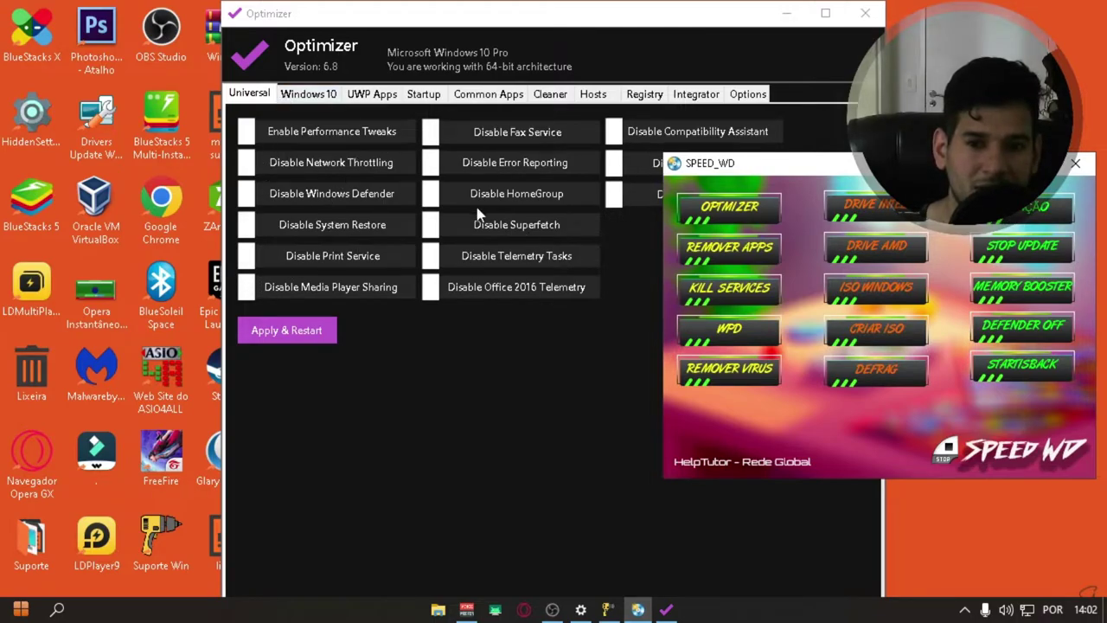
- Move SPEED_WD clear of Optimizer, open its Ativação tool, read the Re-Loader Activator EULA to the end and close it without accepting
{"action": "left_click_drag", "start_coordinate": [758, 173], "coordinate": [584, 348]}
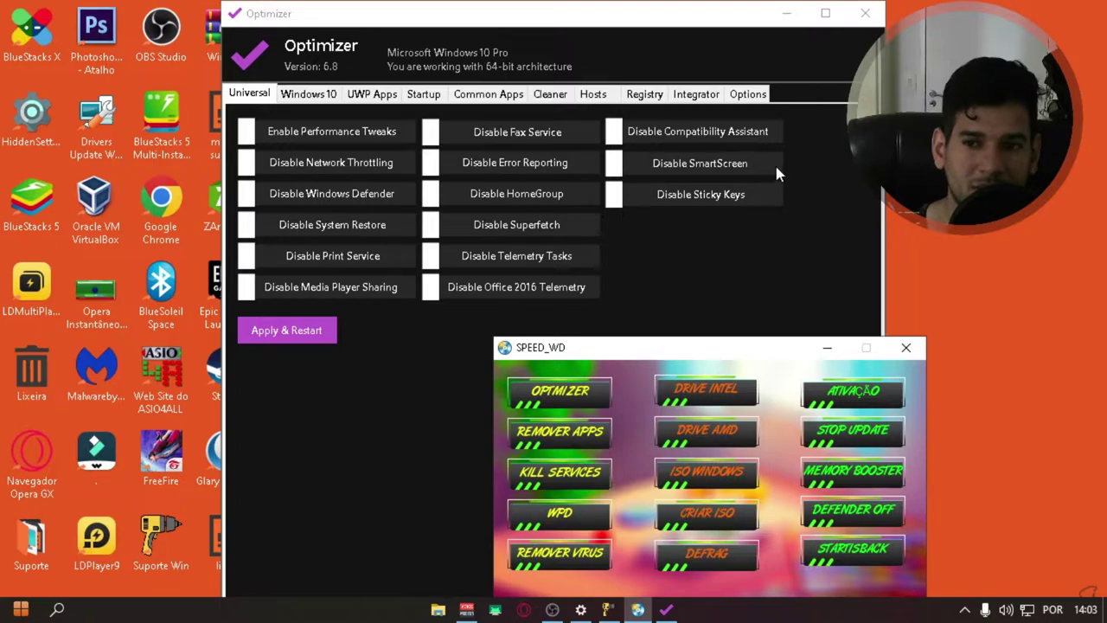
{"action": "left_click_drag", "start_coordinate": [575, 349], "coordinate": [874, 277]}
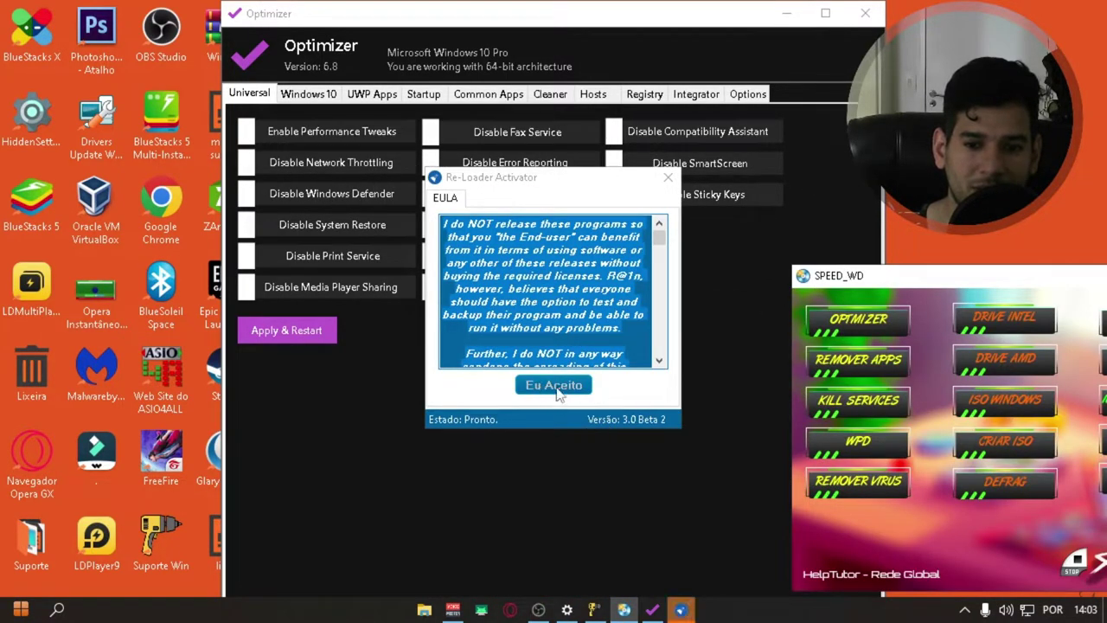
{"action": "scroll", "coordinate": [647, 276], "scroll_direction": "down", "scroll_amount": 10}
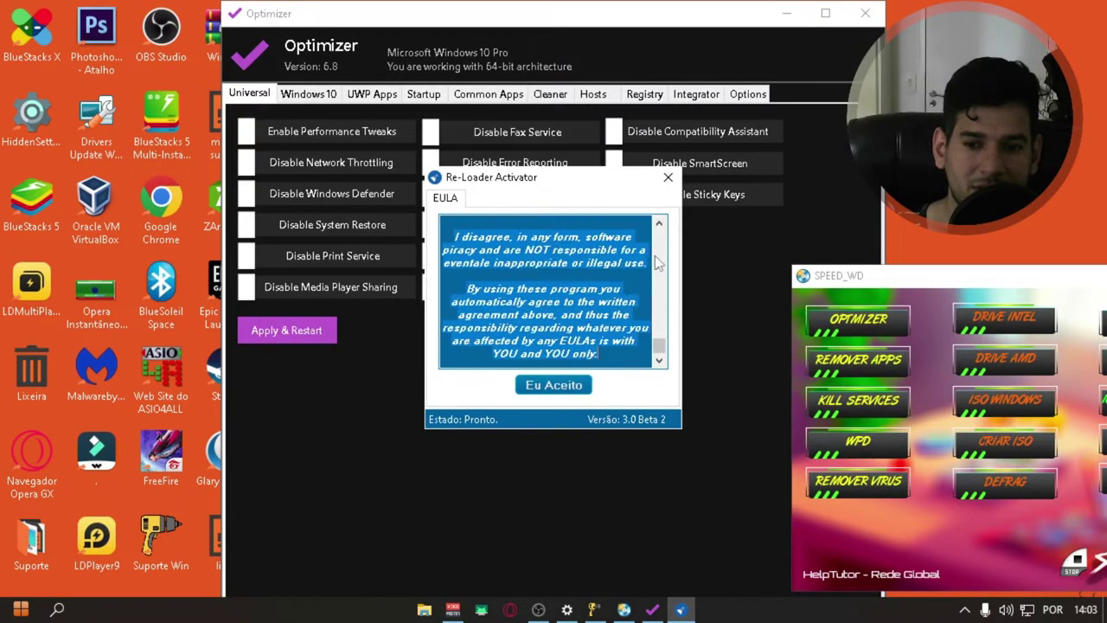
{"action": "left_click", "coordinate": [668, 176]}
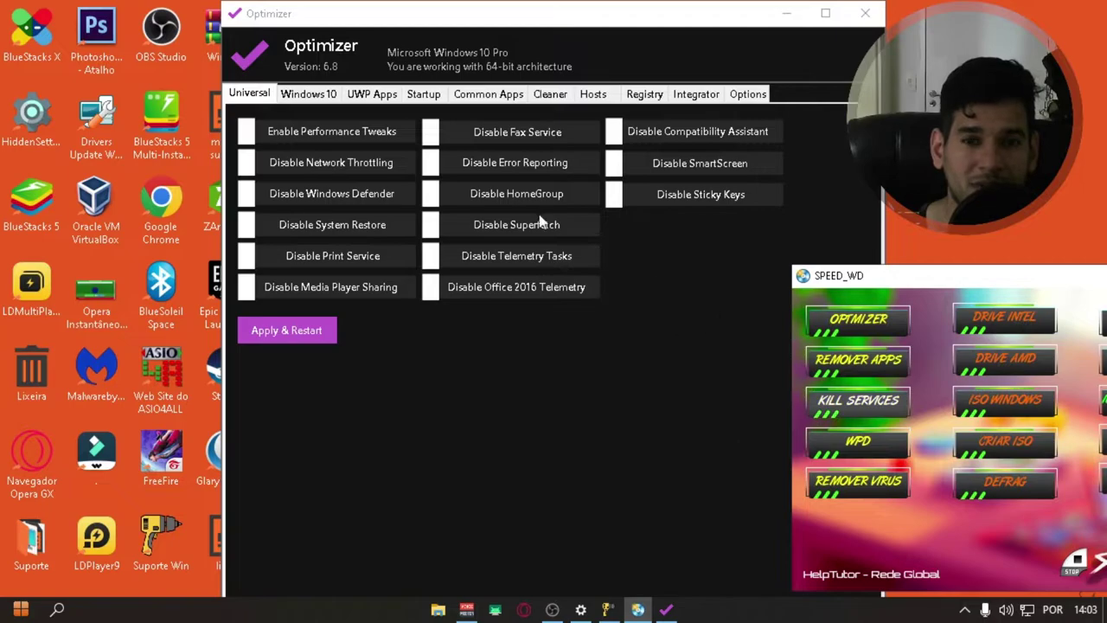
- Enable Disable Xbox Live and Disable Game Bar in Optimizer's Windows 10 options, call up the apply-and-restart prompt and decline the restart
{"action": "left_click", "coordinate": [318, 97]}
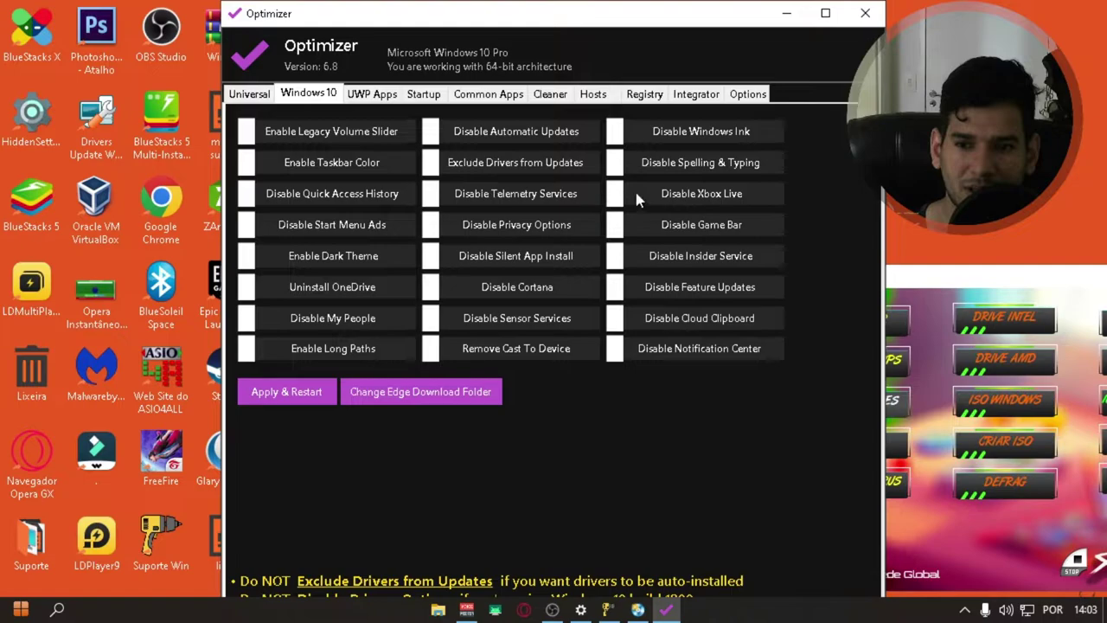
{"action": "left_click", "coordinate": [614, 227]}
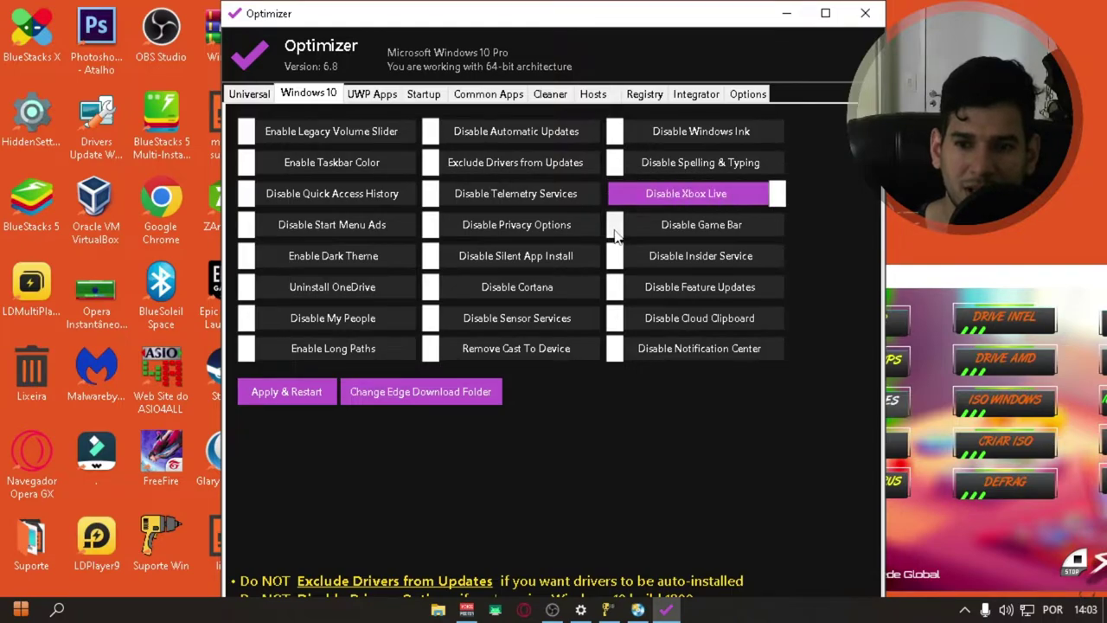
{"action": "left_click", "coordinate": [615, 227]}
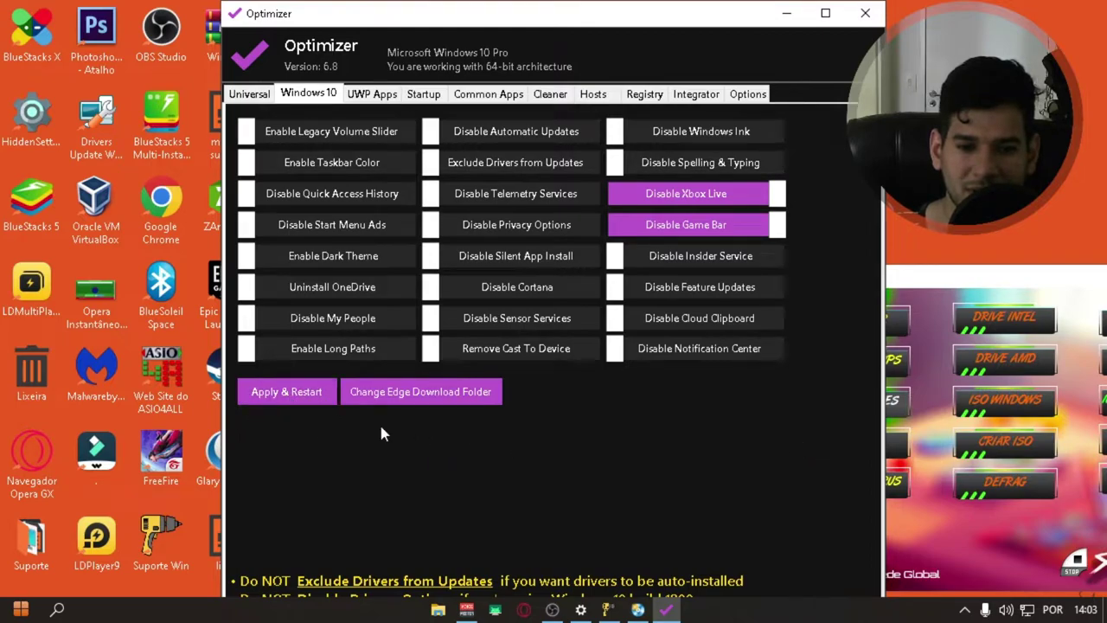
{"action": "left_click", "coordinate": [289, 406]}
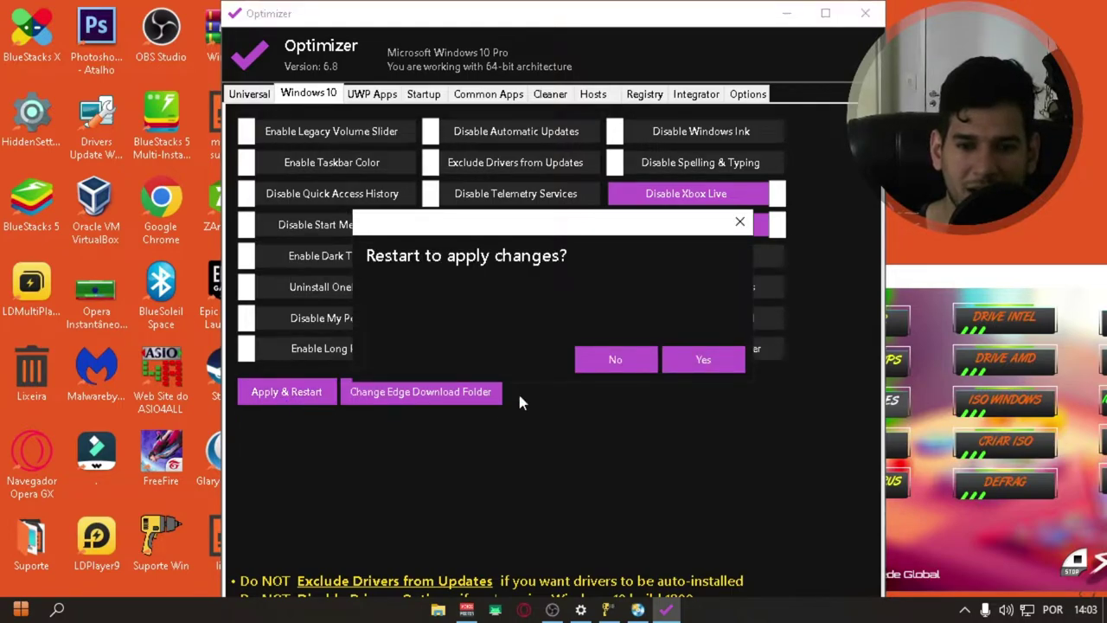
{"action": "left_click", "coordinate": [604, 364]}
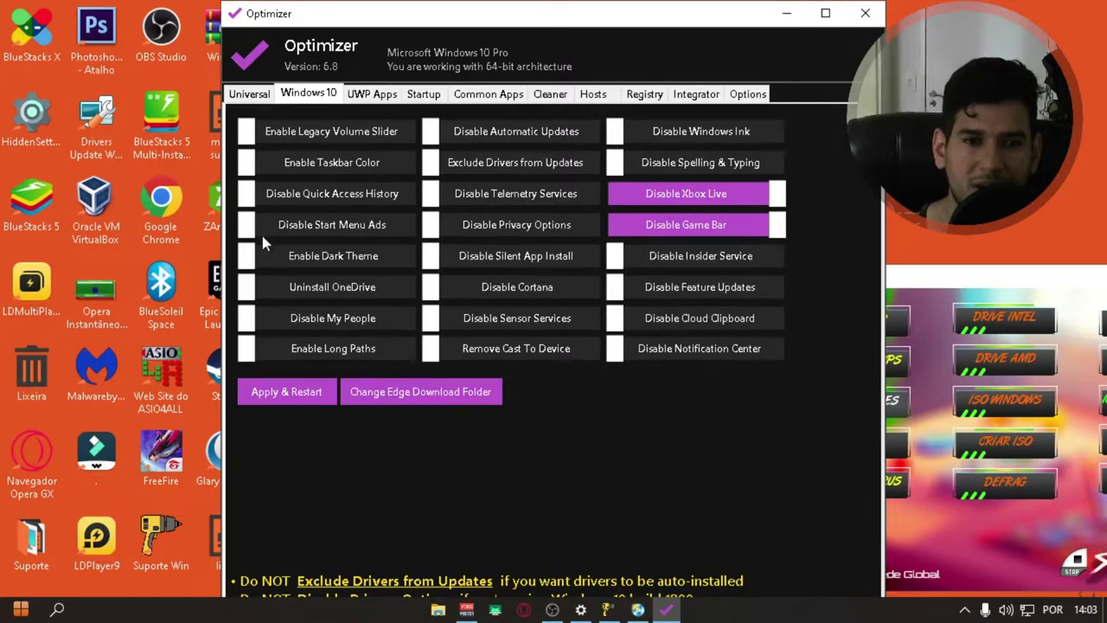
- Look through Optimizer's UWP apps, startup items and the downloadable common apps, including the developer tools and system utilities lists
{"action": "left_click", "coordinate": [370, 97]}
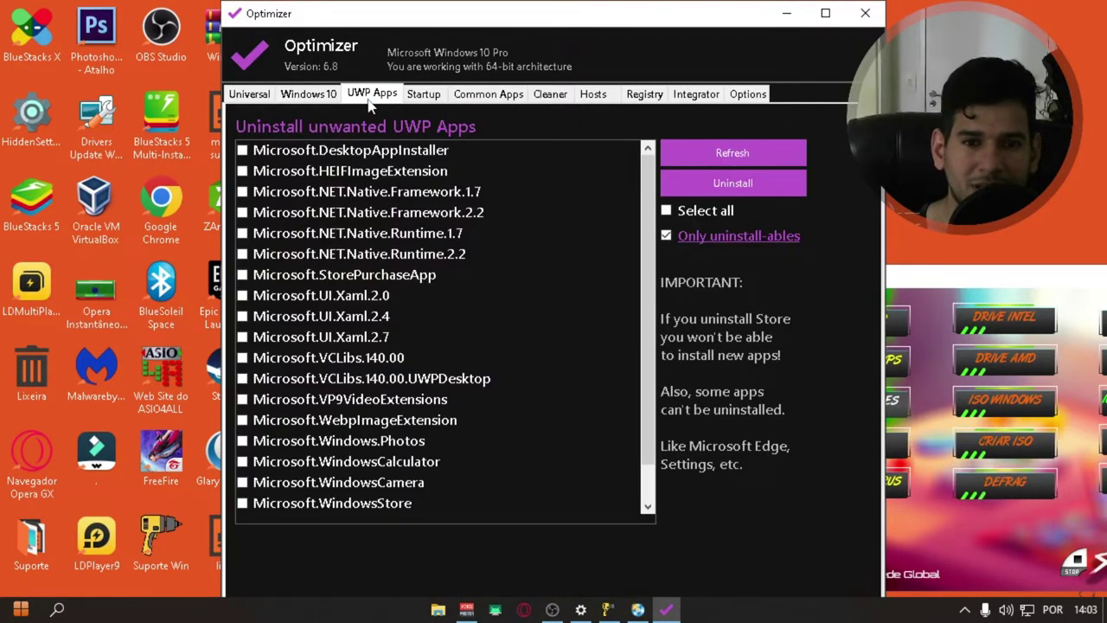
{"action": "left_click", "coordinate": [422, 97]}
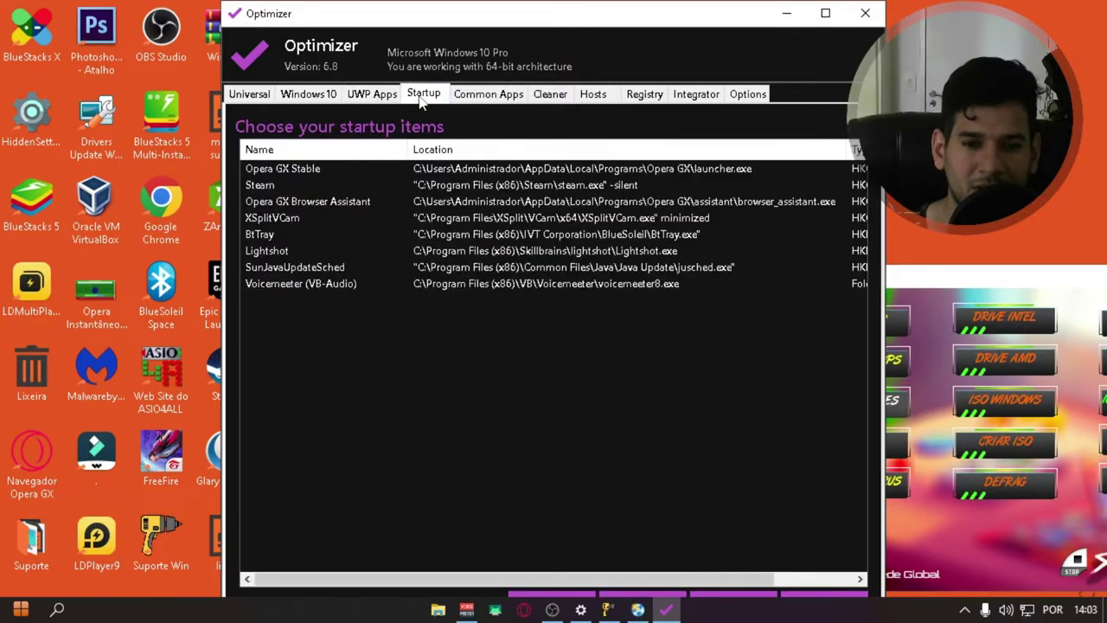
{"action": "left_click", "coordinate": [468, 97]}
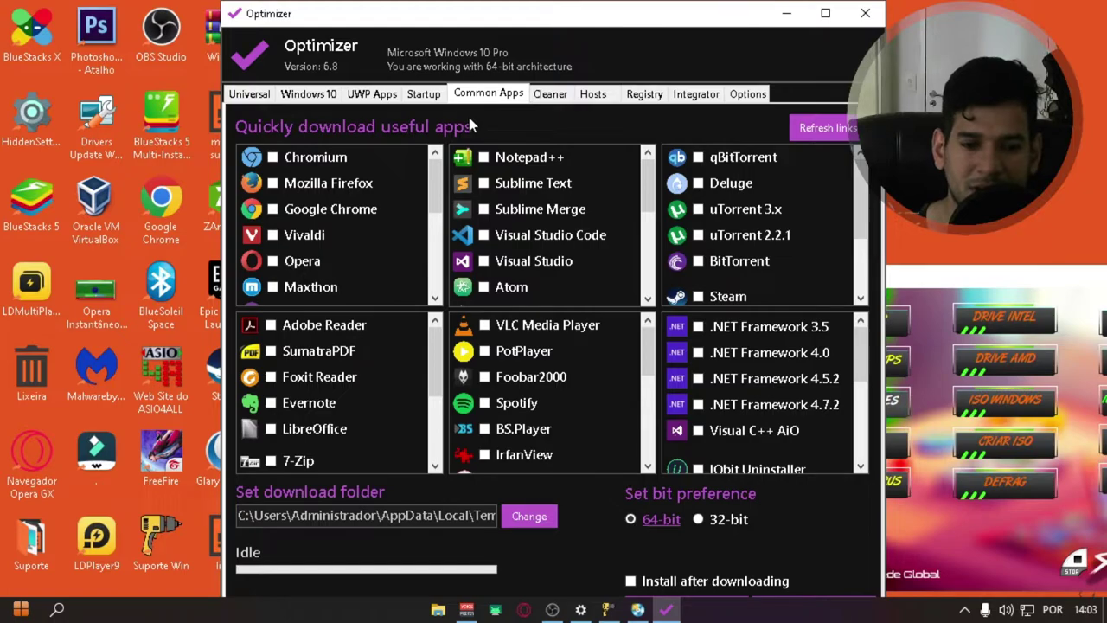
{"action": "scroll", "coordinate": [606, 290], "scroll_direction": "down", "scroll_amount": 3}
{"action": "scroll", "coordinate": [801, 346], "scroll_direction": "down", "scroll_amount": 3}
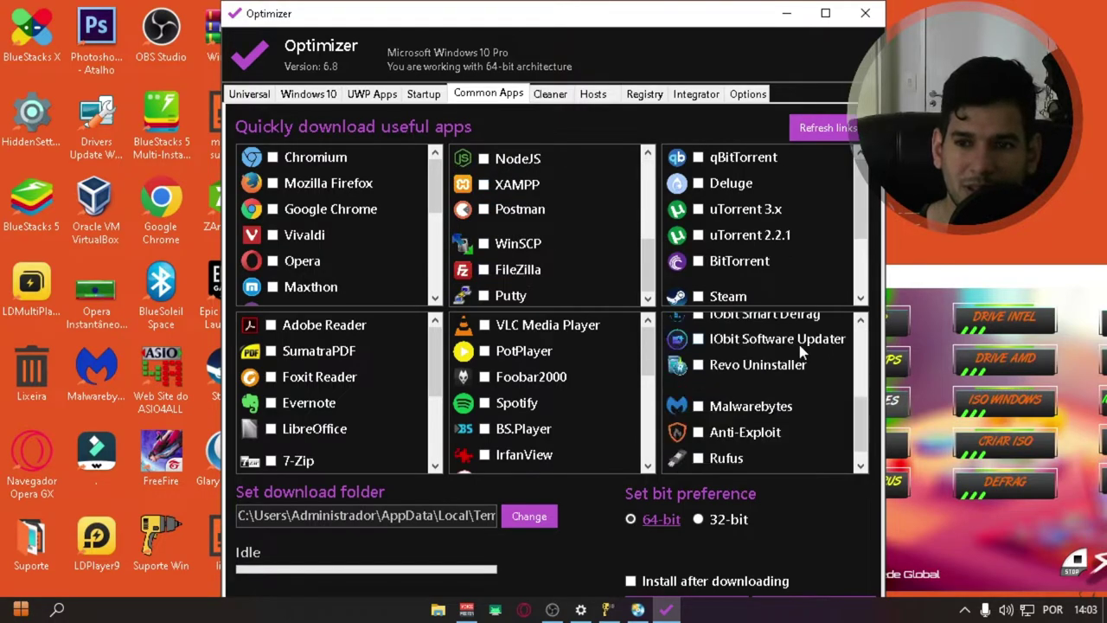
{"action": "scroll", "coordinate": [784, 358], "scroll_direction": "down", "scroll_amount": 3}
{"action": "scroll", "coordinate": [781, 373], "scroll_direction": "up", "scroll_amount": 3}
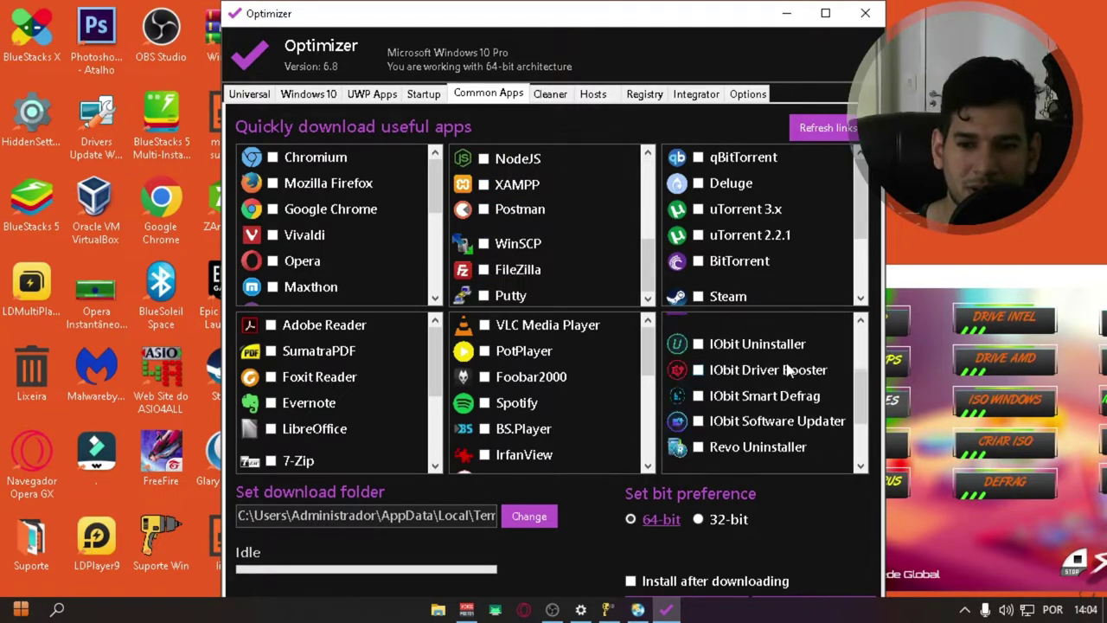
- Mark VLC Media Player and Revo Uninstaller for download among the common apps, and clear VLC Media Player again
{"action": "left_click", "coordinate": [484, 326]}
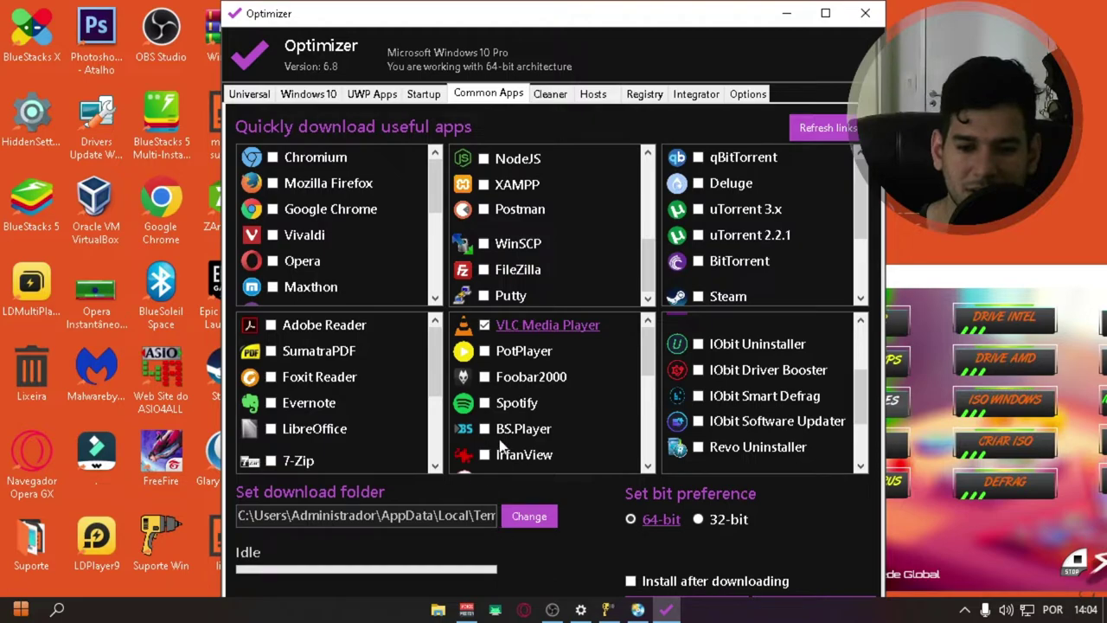
{"action": "scroll", "coordinate": [519, 443], "scroll_direction": "down", "scroll_amount": 3}
{"action": "scroll", "coordinate": [524, 445], "scroll_direction": "down", "scroll_amount": 1}
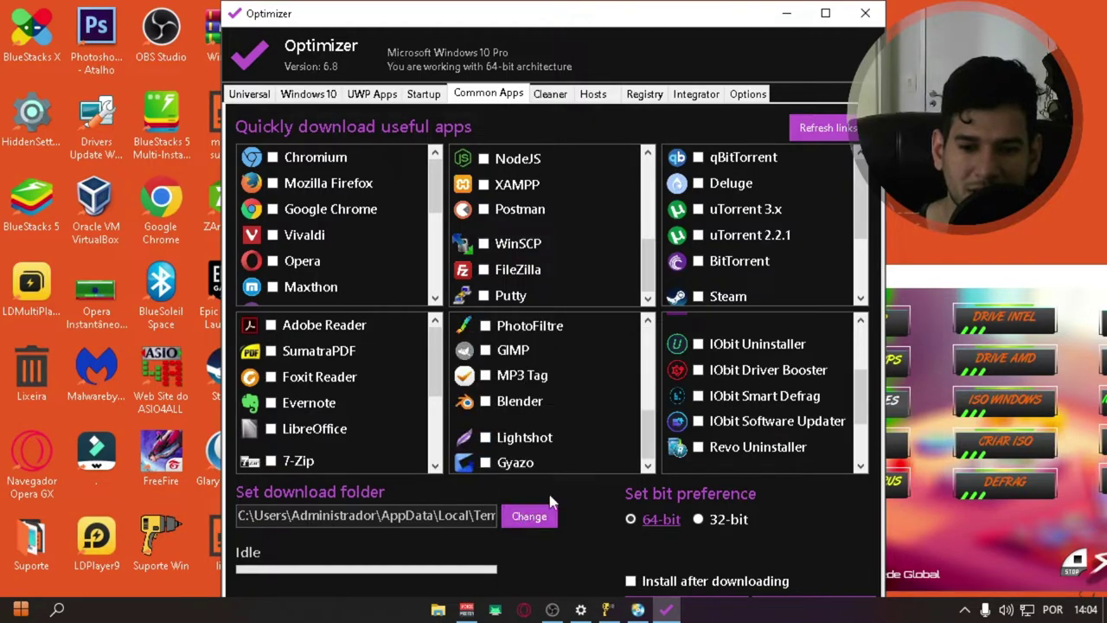
{"action": "scroll", "coordinate": [744, 406], "scroll_direction": "down", "scroll_amount": 1}
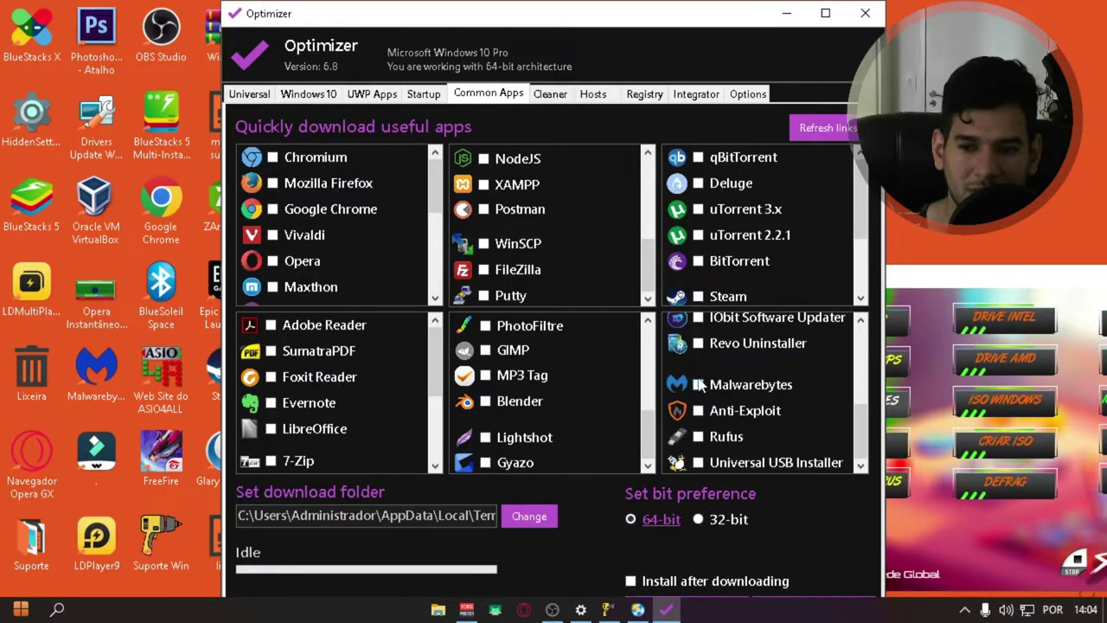
{"action": "left_click", "coordinate": [698, 344]}
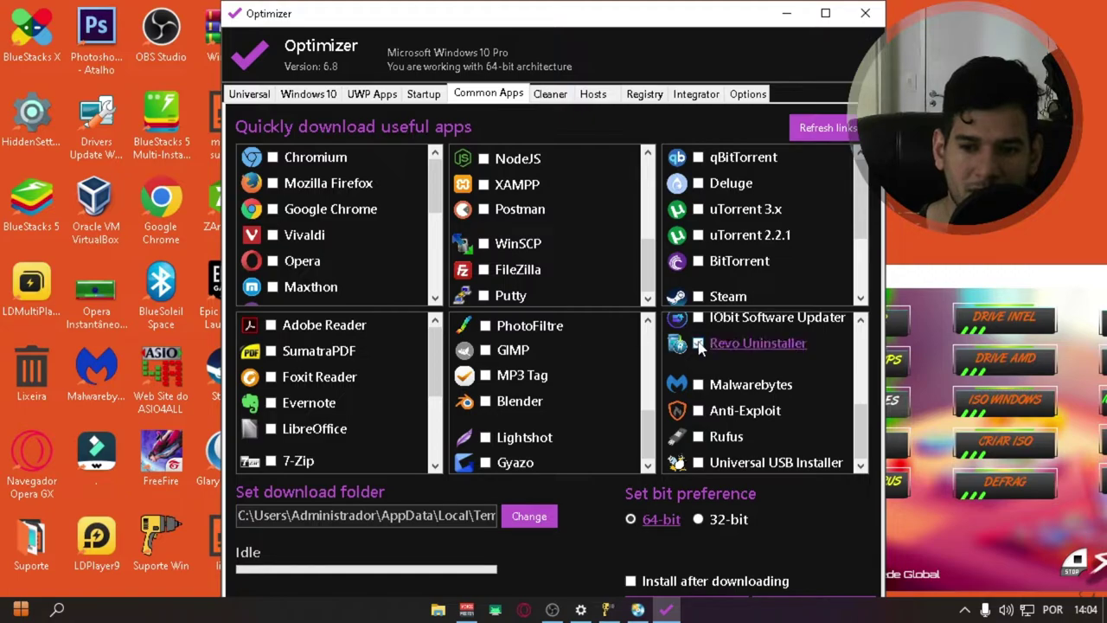
{"action": "scroll", "coordinate": [519, 380], "scroll_direction": "up", "scroll_amount": 2}
{"action": "scroll", "coordinate": [500, 393], "scroll_direction": "up", "scroll_amount": 1}
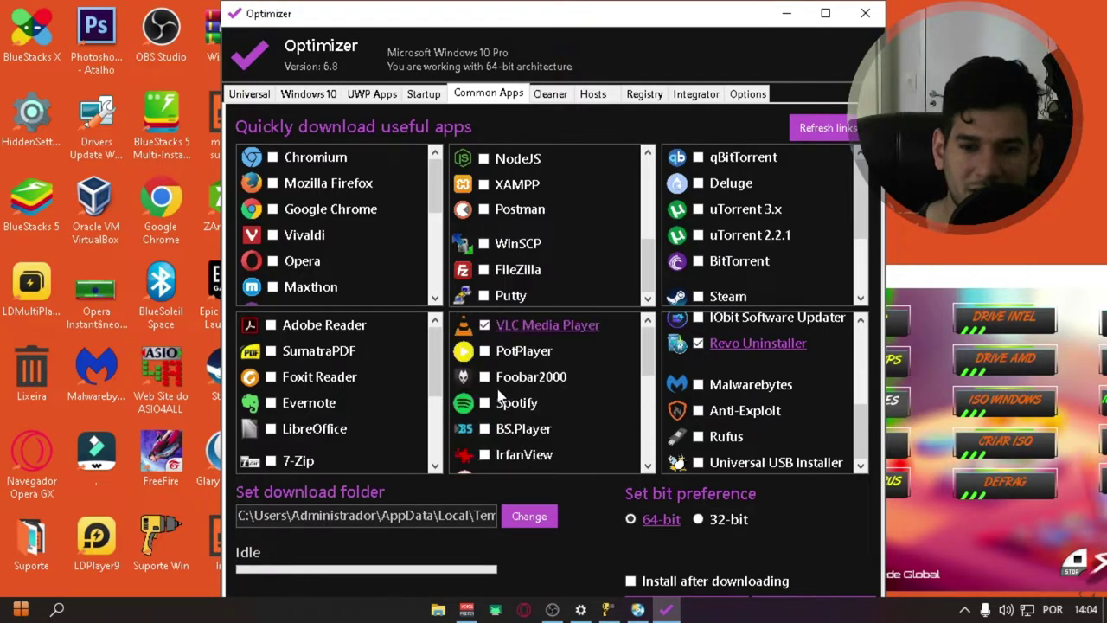
{"action": "left_click", "coordinate": [485, 326]}
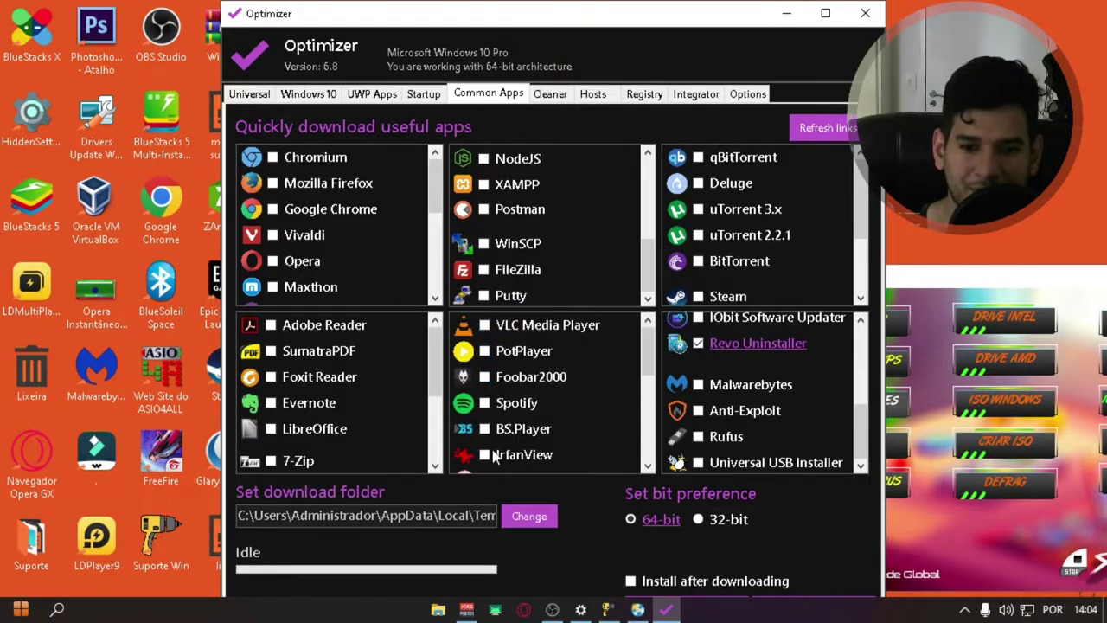
- Set the download folder for the common apps to the Desktop (Área de Trabalho)
{"action": "left_click", "coordinate": [525, 517]}
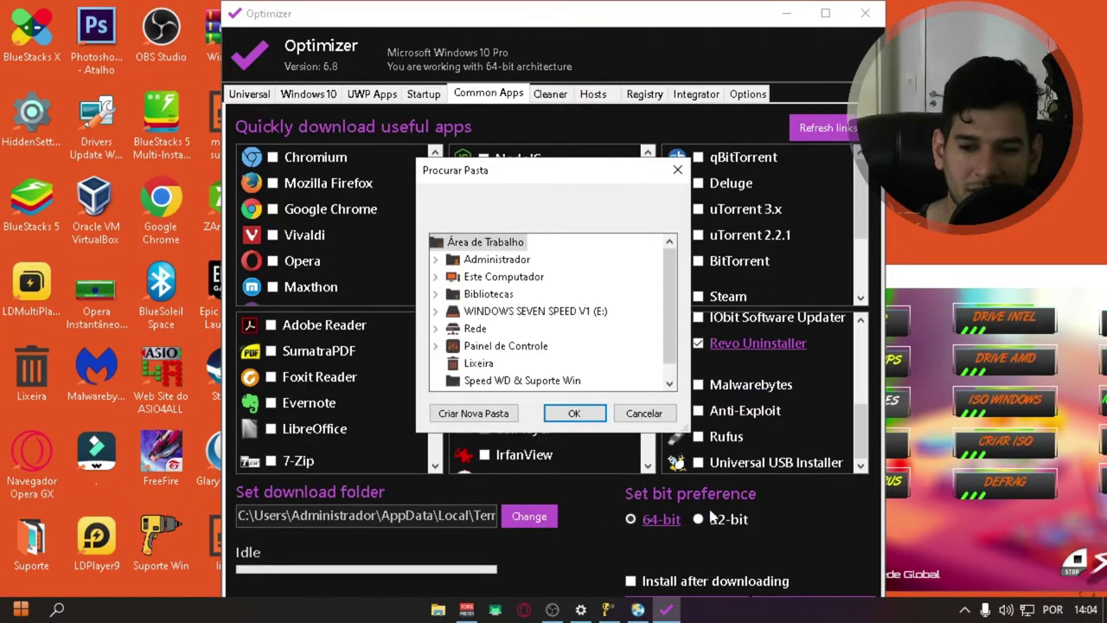
{"action": "left_click", "coordinate": [574, 414]}
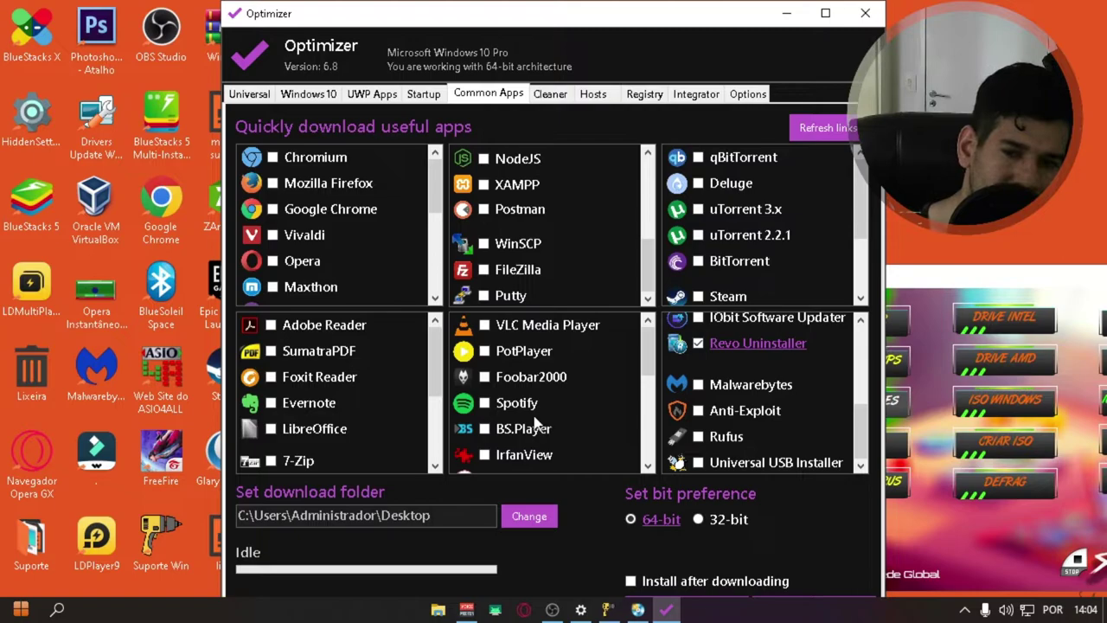
{"action": "scroll", "coordinate": [424, 291], "scroll_direction": "down", "scroll_amount": 3}
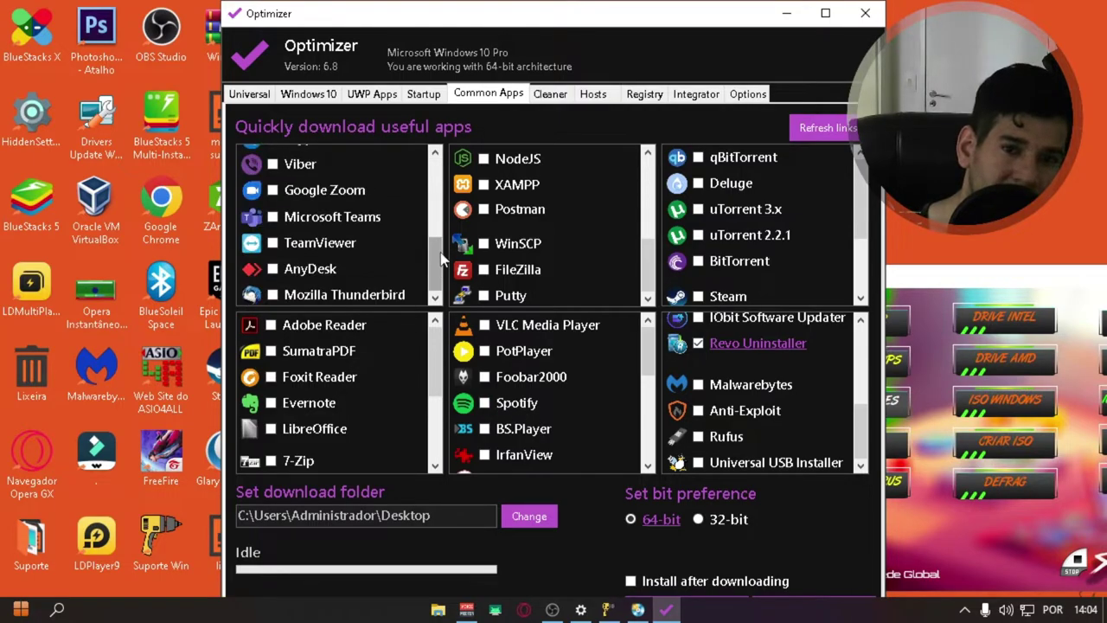
- Review Optimizer's Startup, Cleaner, Registry, Integrator and Universal pages, and close Optimizer
{"action": "left_click", "coordinate": [421, 94]}
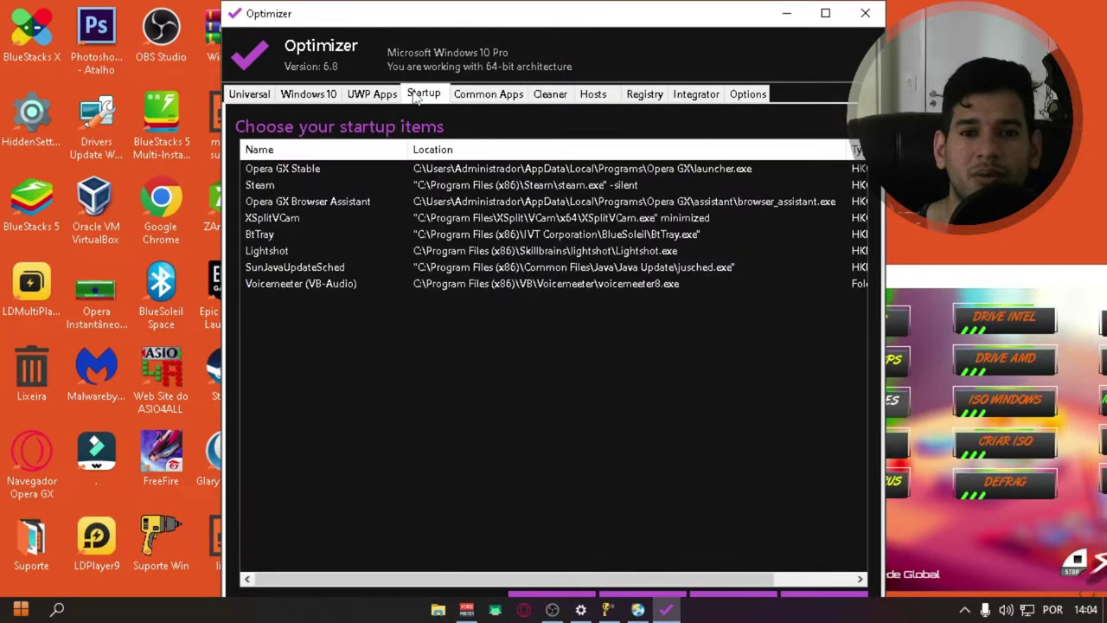
{"action": "left_click", "coordinate": [569, 95]}
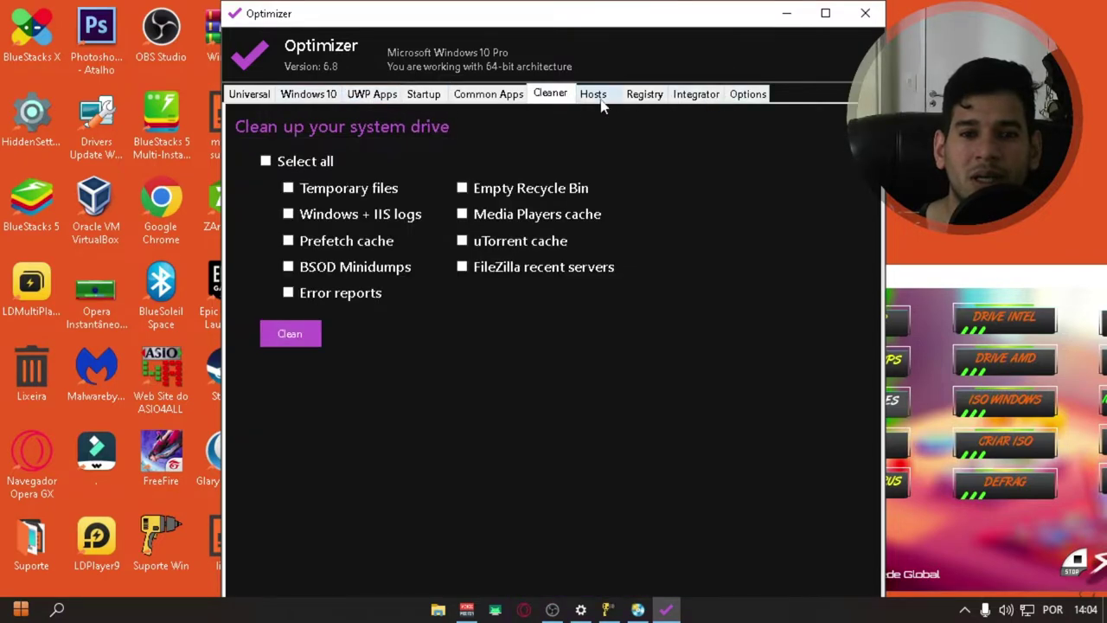
{"action": "left_click", "coordinate": [642, 95]}
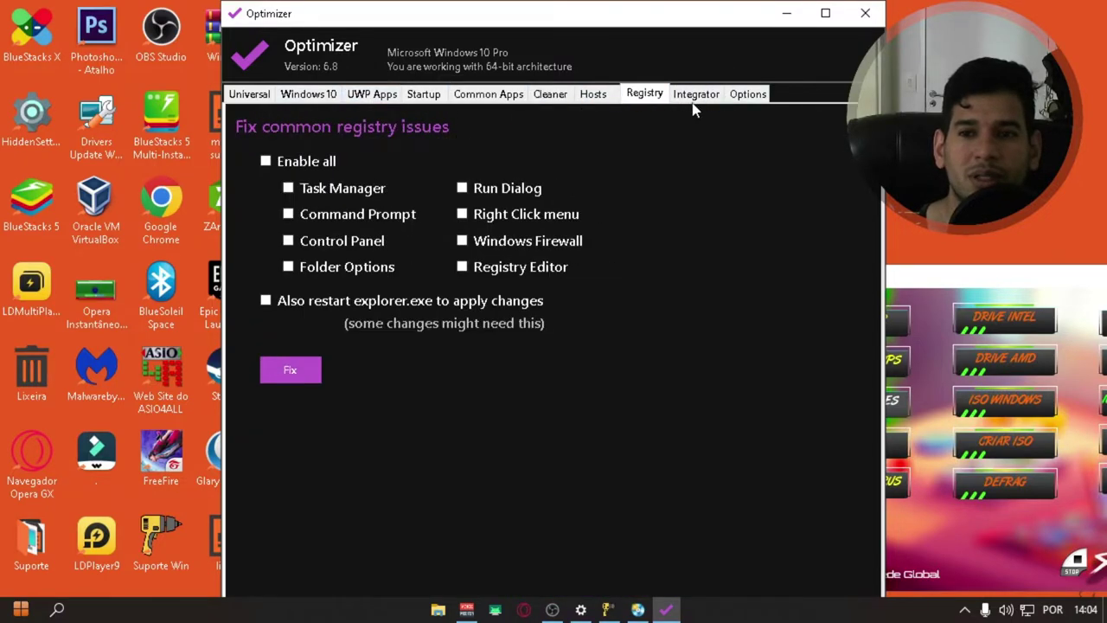
{"action": "left_click", "coordinate": [690, 97]}
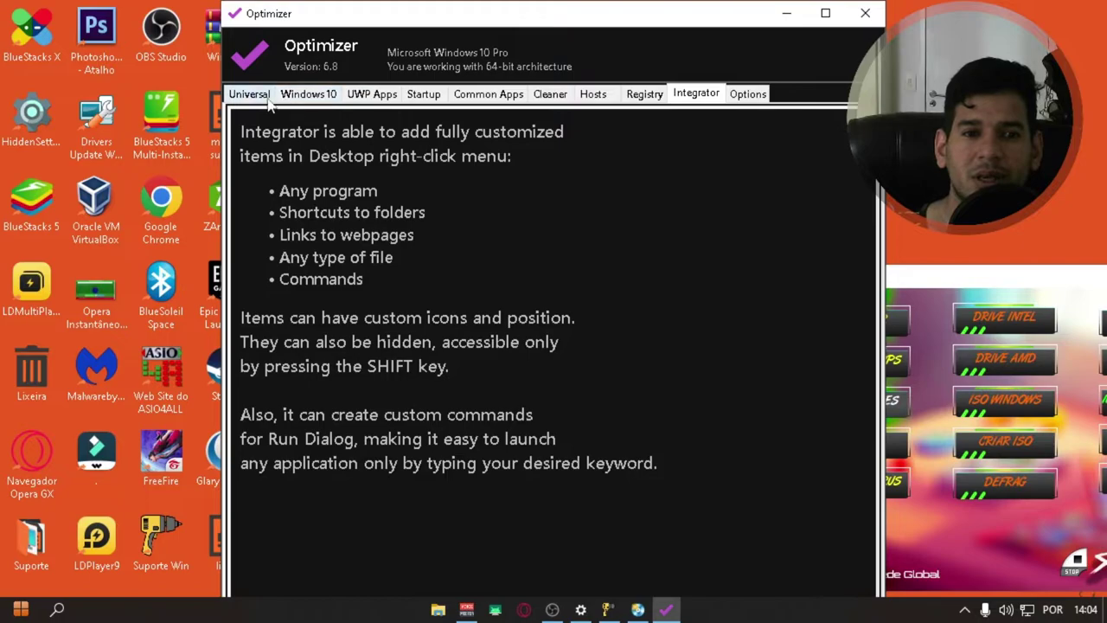
{"action": "left_click", "coordinate": [242, 93]}
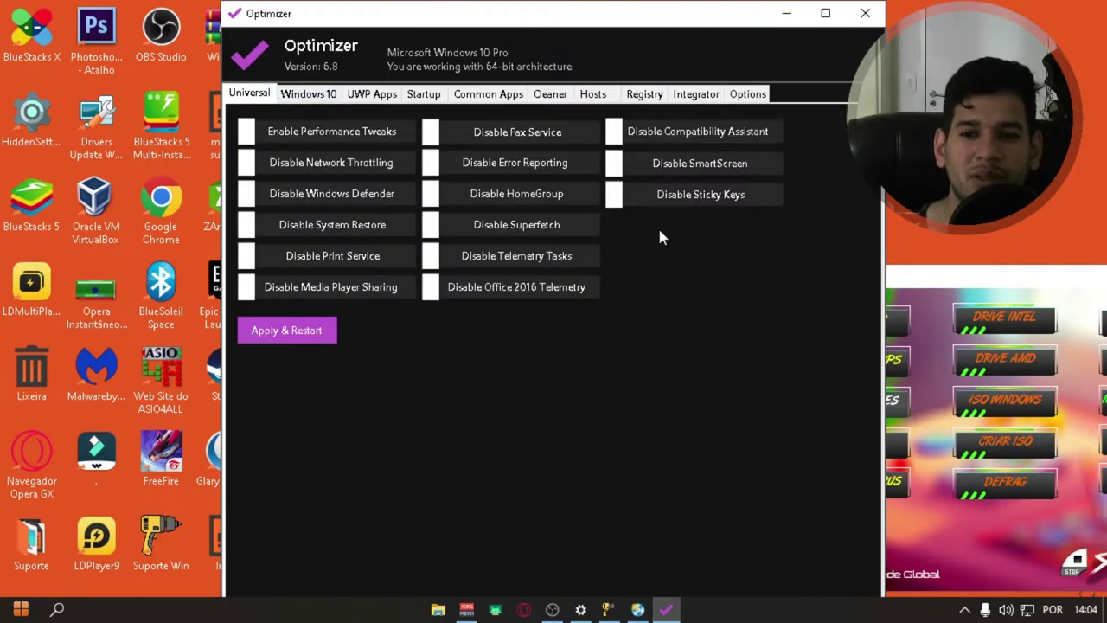
{"action": "left_click", "coordinate": [864, 13]}
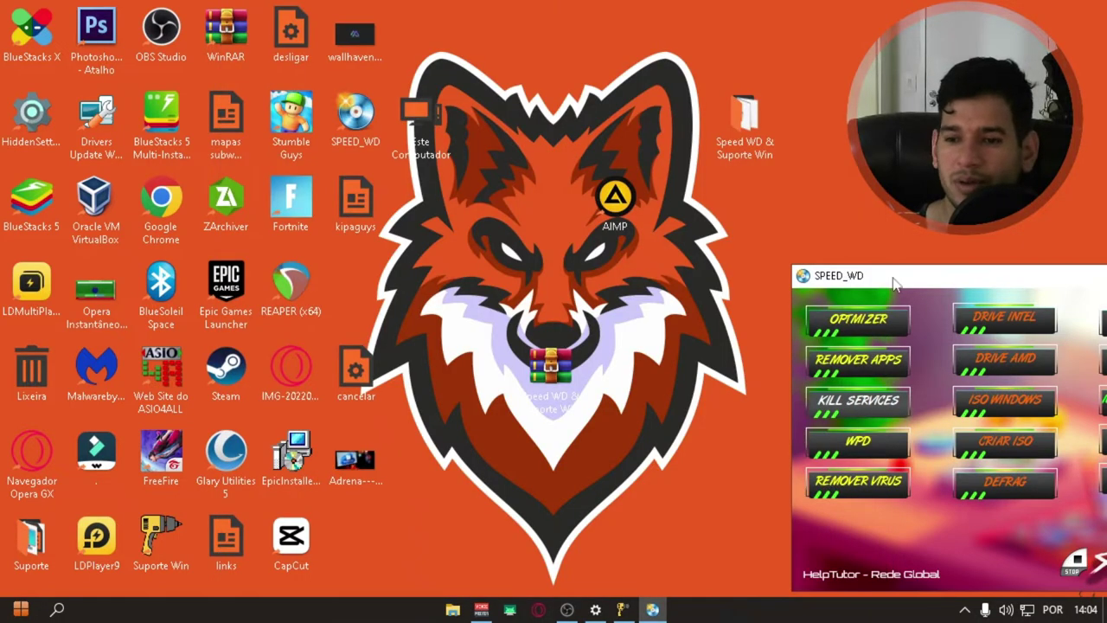
- Bring SPEED_WD to the middle of the desktop, open Kill Services and close its console without answering the prompt
{"action": "left_click_drag", "start_coordinate": [922, 278], "coordinate": [447, 154]}
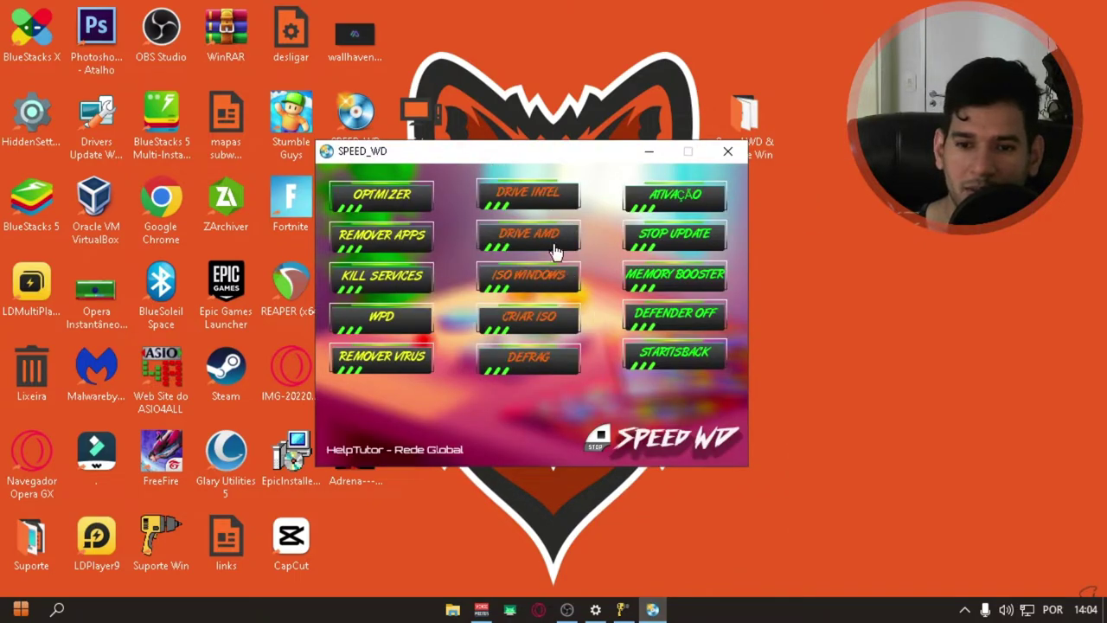
{"action": "left_click", "coordinate": [381, 294]}
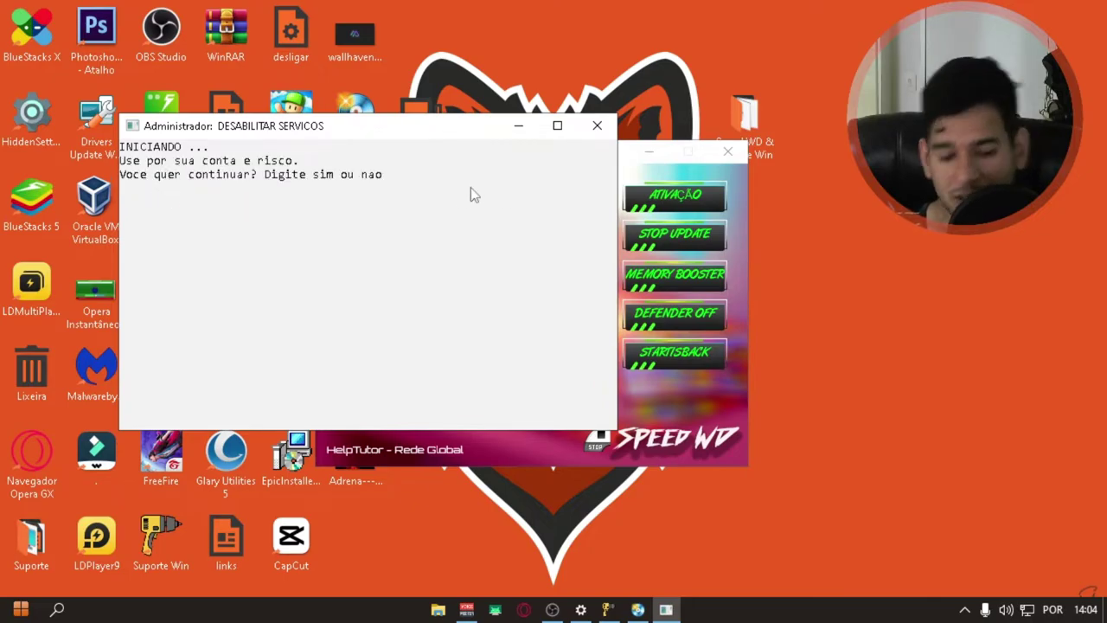
{"action": "left_click", "coordinate": [597, 125]}
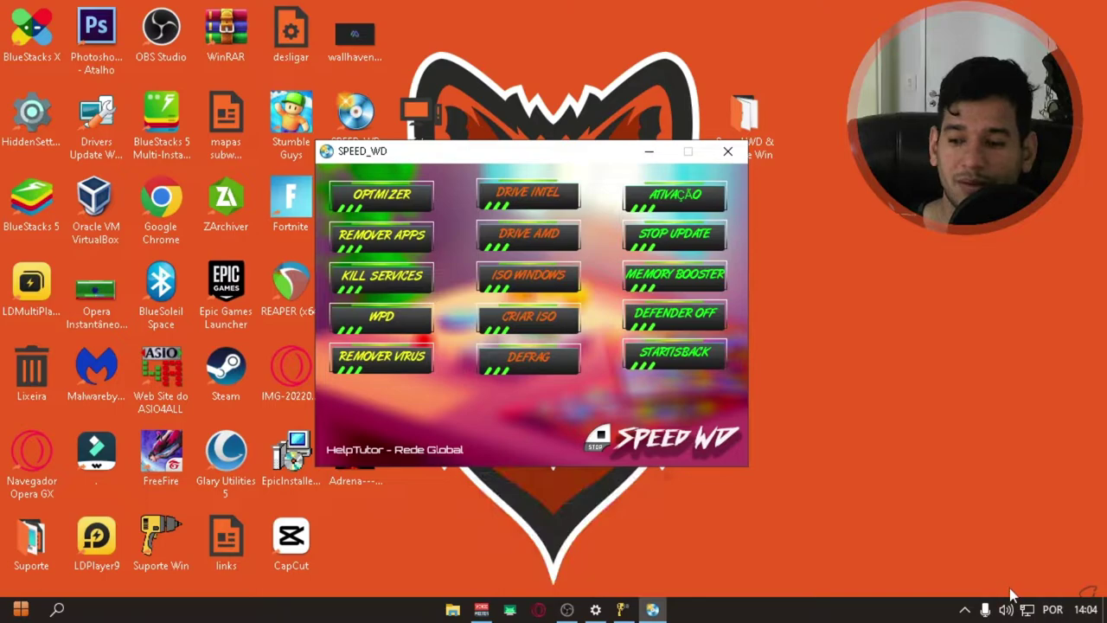
- Reveal the hidden tray icons, and start the StartIsBack installer from SPEED_WD with Português as its language
{"action": "left_click", "coordinate": [964, 609]}
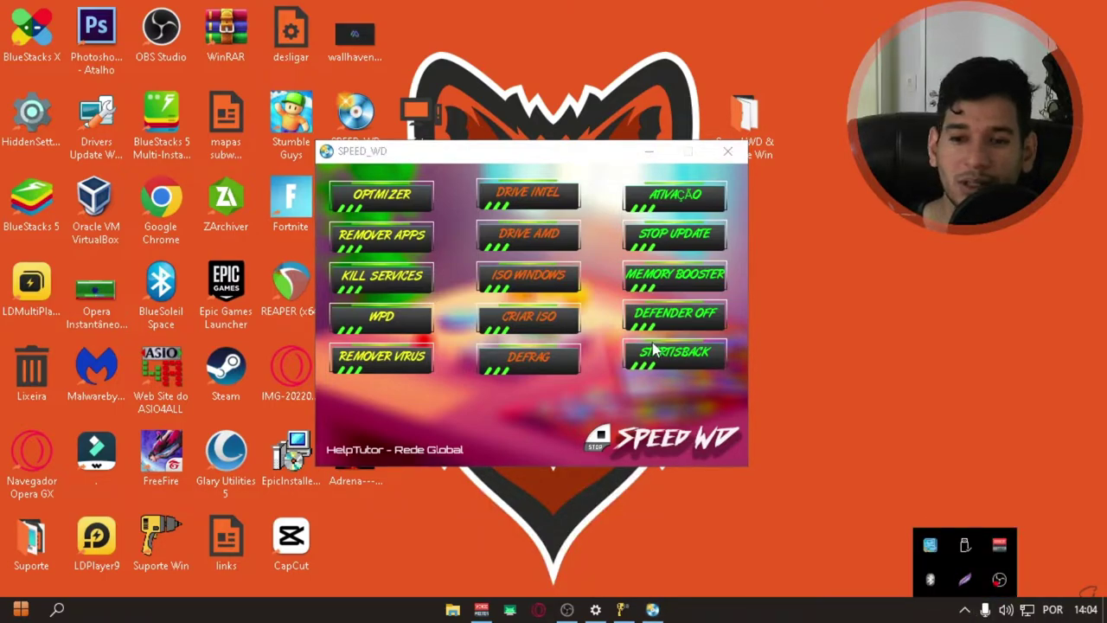
{"action": "left_click", "coordinate": [668, 370]}
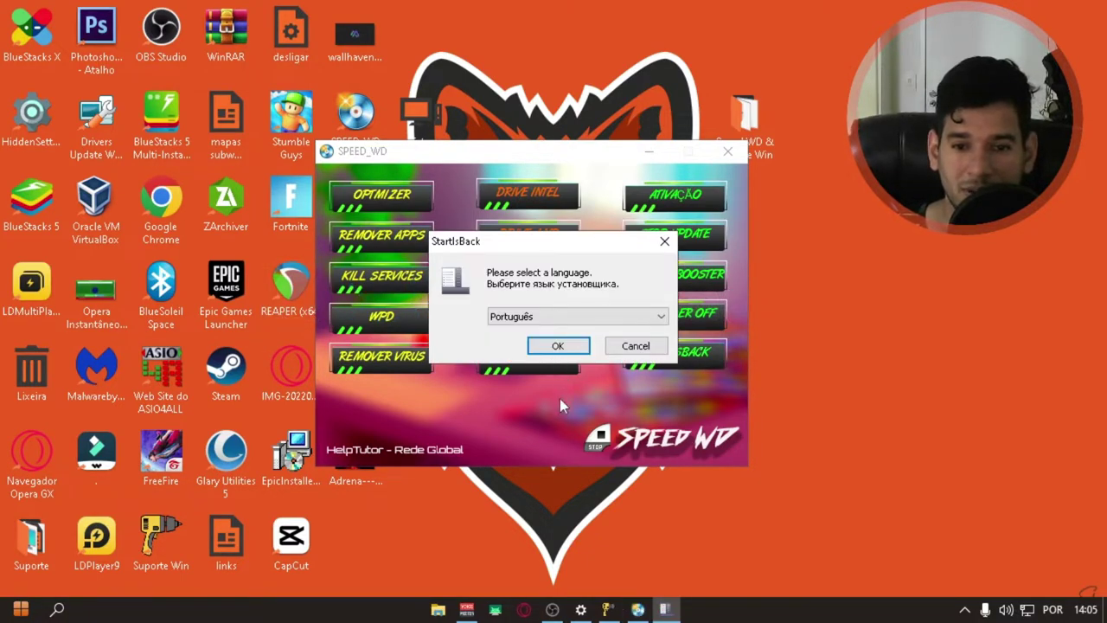
{"action": "left_click", "coordinate": [561, 348]}
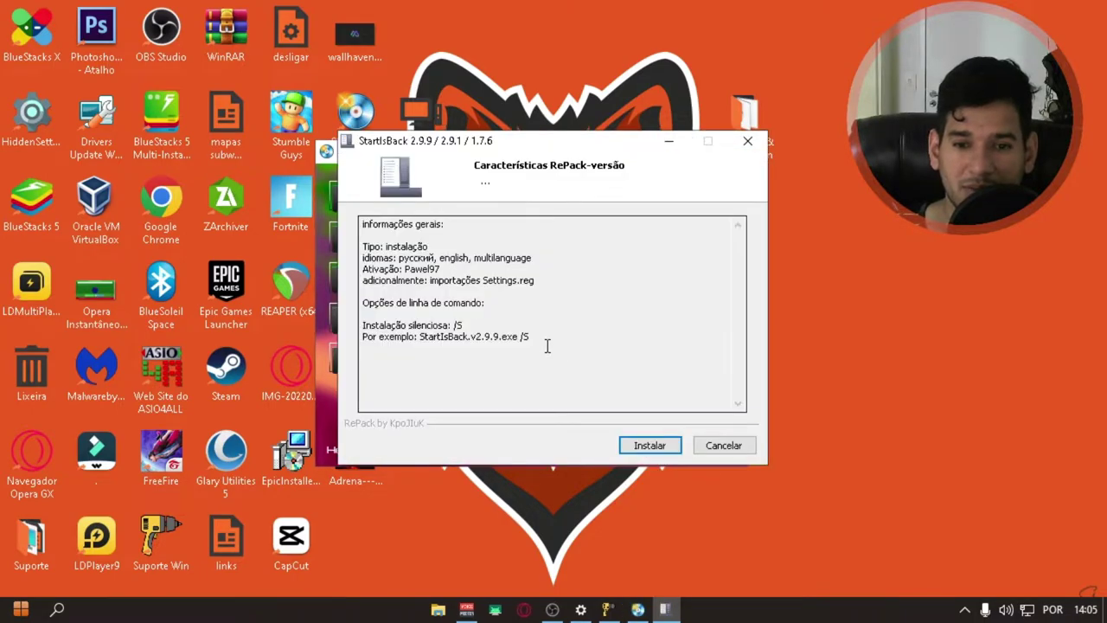
- Install StartIsBack and open the new Start menu to check it
{"action": "left_click", "coordinate": [651, 446]}
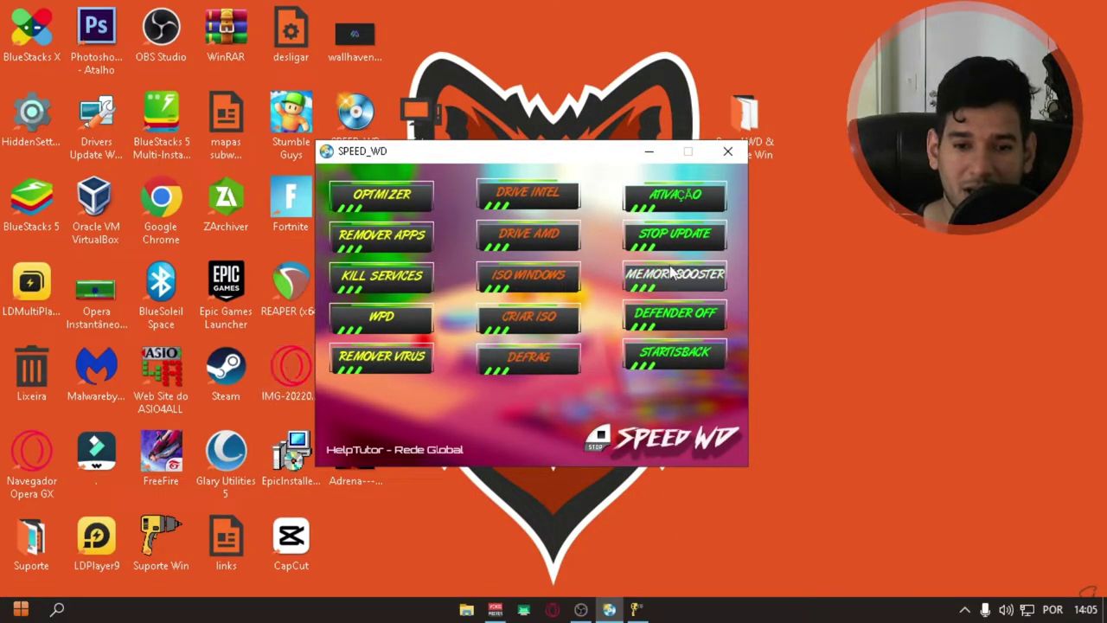
{"action": "left_click", "coordinate": [21, 610]}
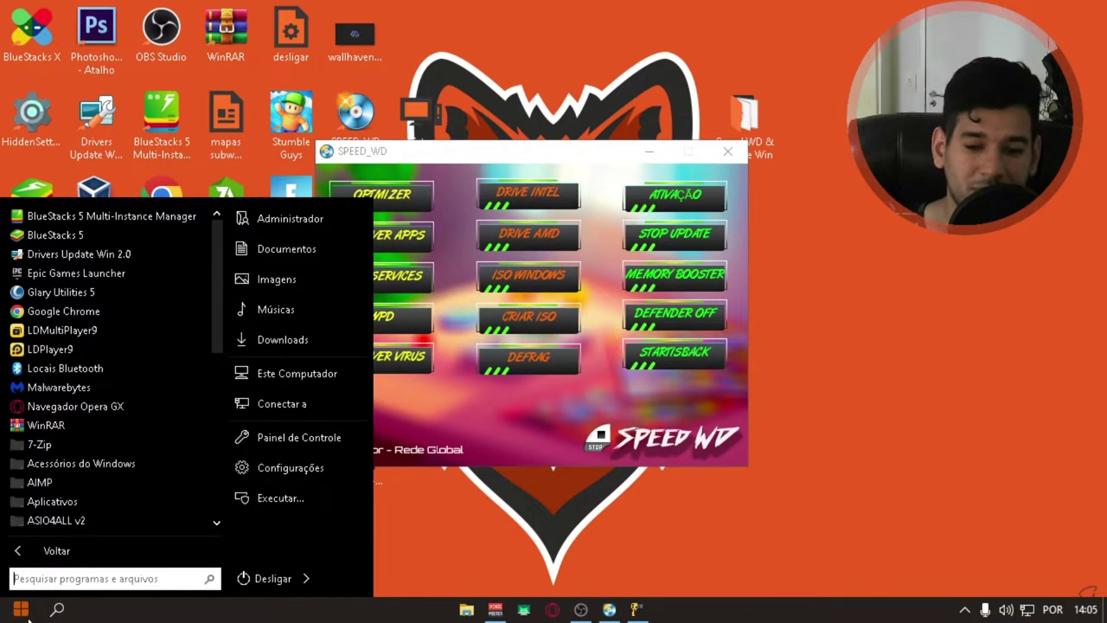
- Open StartIsBackCfg from the StartIsBack folder in Arquivos de Programas (x86) on Disco Local (C:)
{"action": "left_click", "coordinate": [291, 378]}
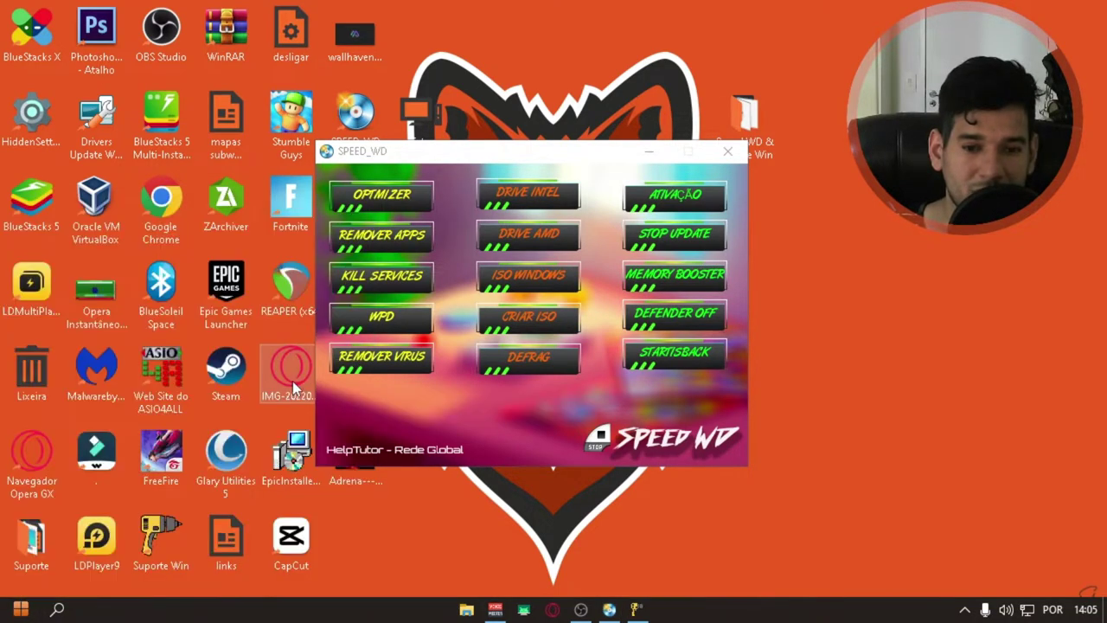
{"action": "double_click", "coordinate": [486, 422]}
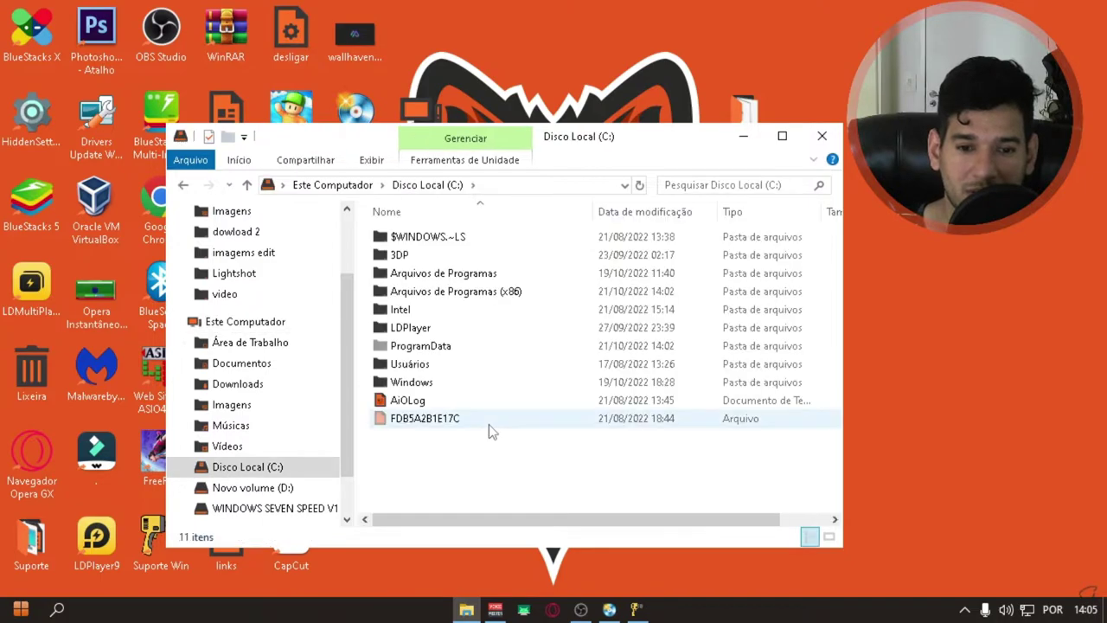
{"action": "left_click", "coordinate": [454, 294]}
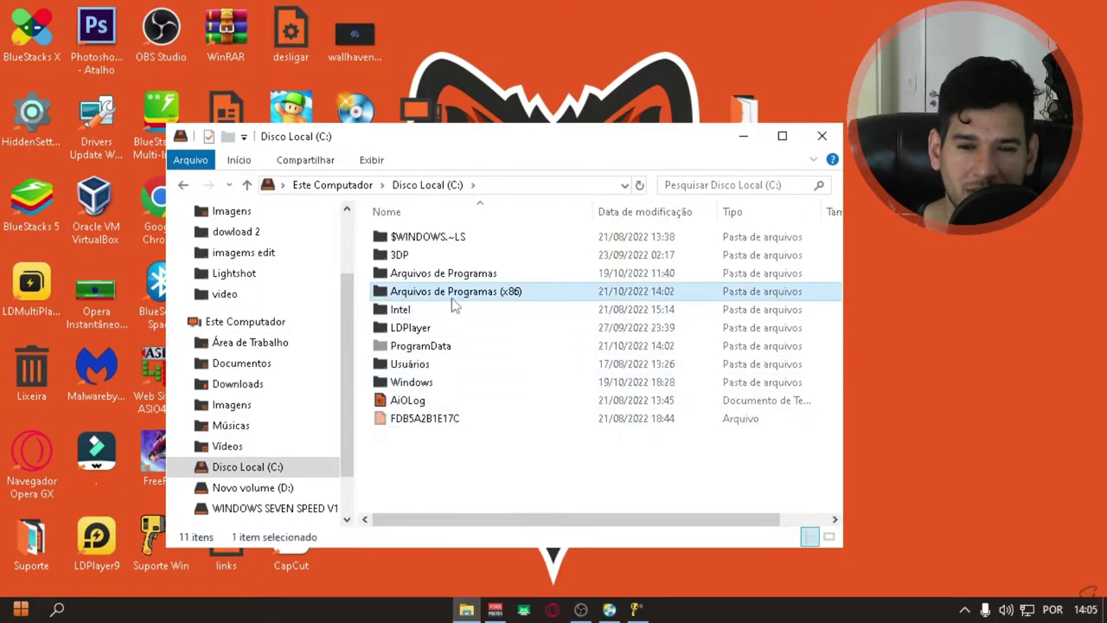
{"action": "double_click", "coordinate": [454, 294]}
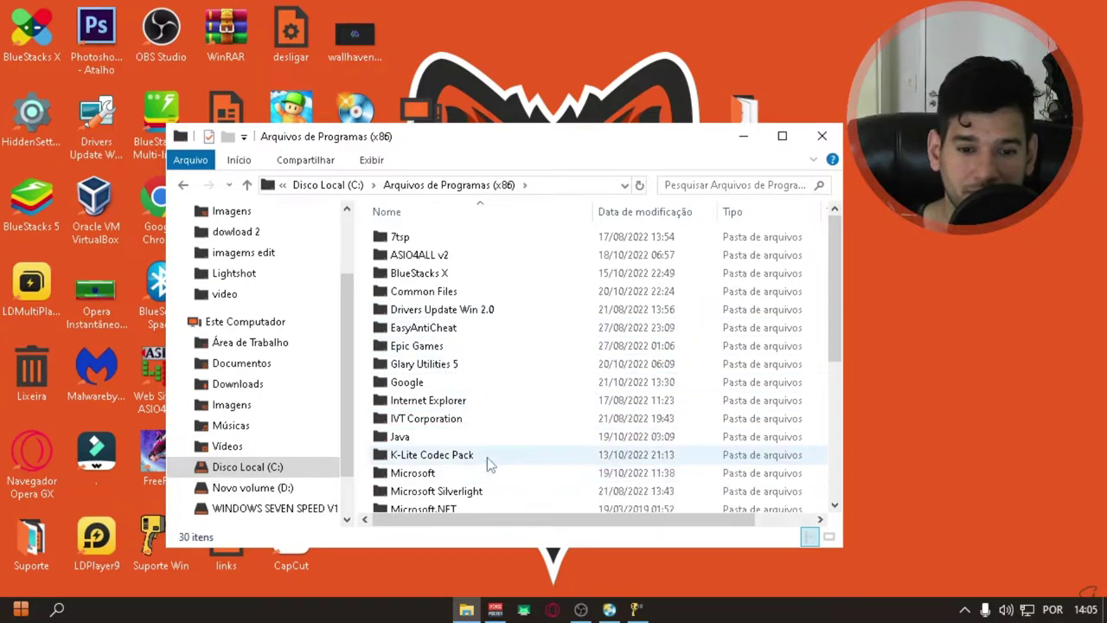
{"action": "scroll", "coordinate": [487, 464], "scroll_direction": "down", "scroll_amount": 3}
{"action": "scroll", "coordinate": [486, 465], "scroll_direction": "down", "scroll_amount": 1}
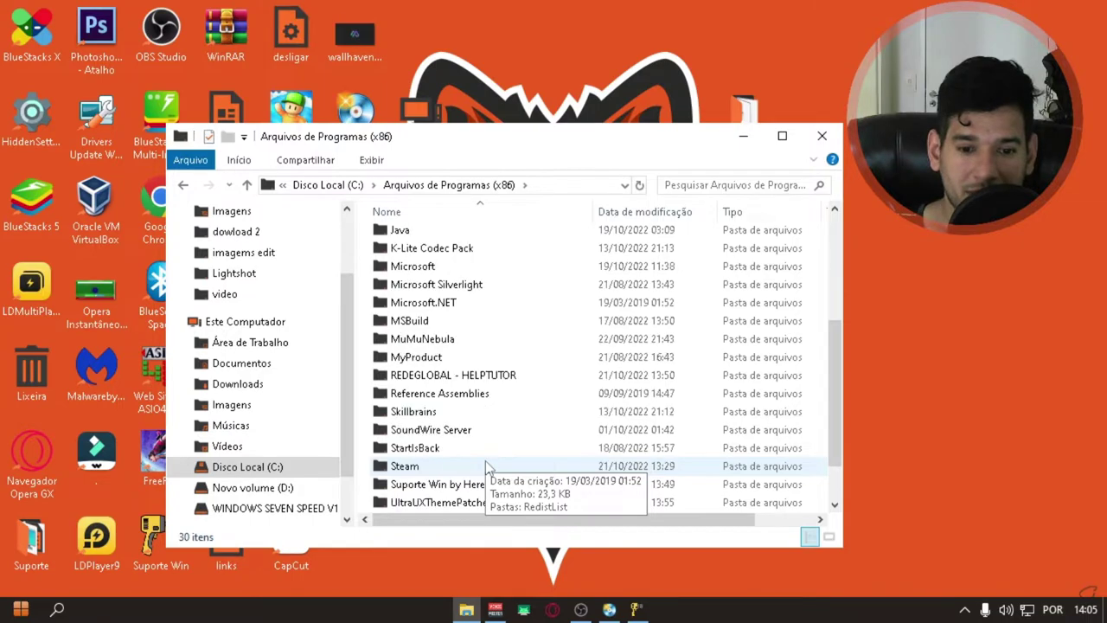
{"action": "double_click", "coordinate": [418, 449]}
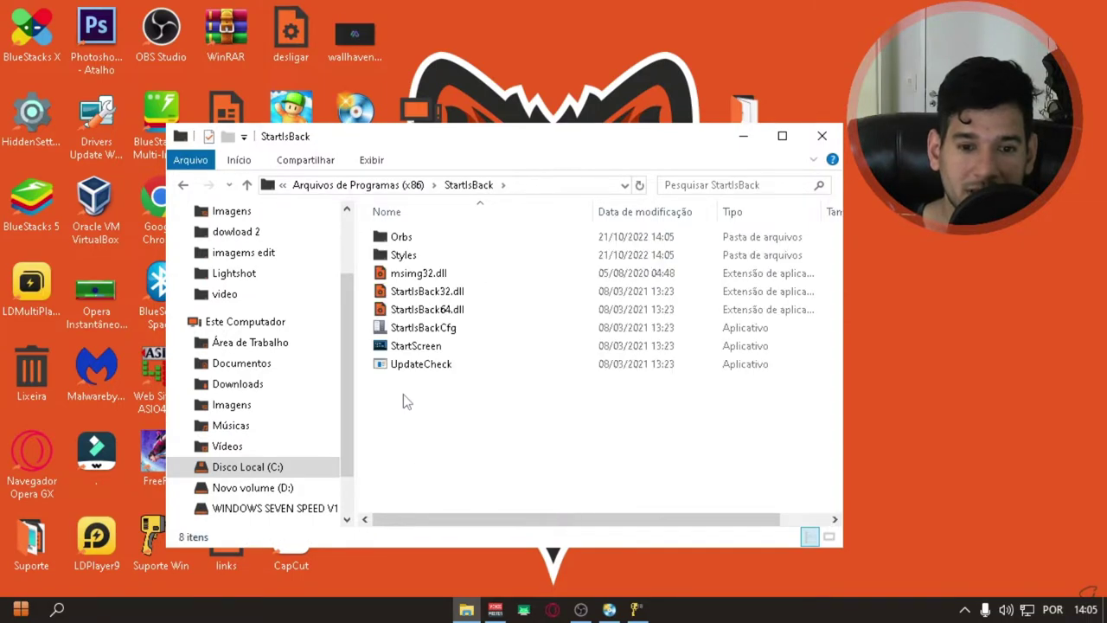
{"action": "double_click", "coordinate": [415, 329]}
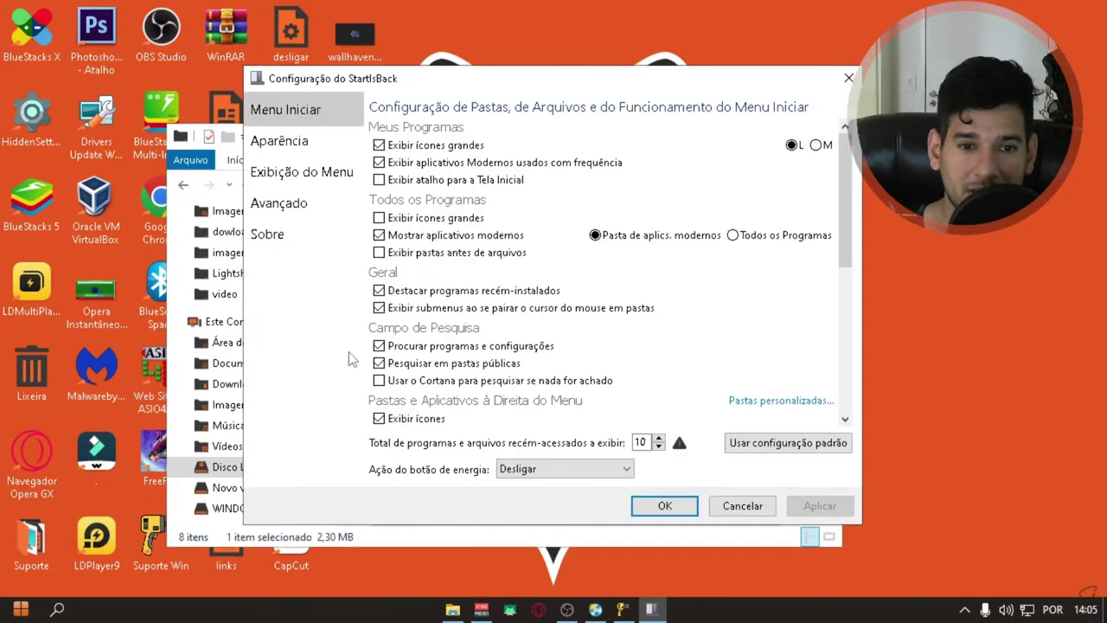
- In the Aparência settings, apply the larger Gigabyte.bmp image as the Start button and try out the button
{"action": "left_click", "coordinate": [316, 179]}
{"action": "left_click", "coordinate": [307, 152]}
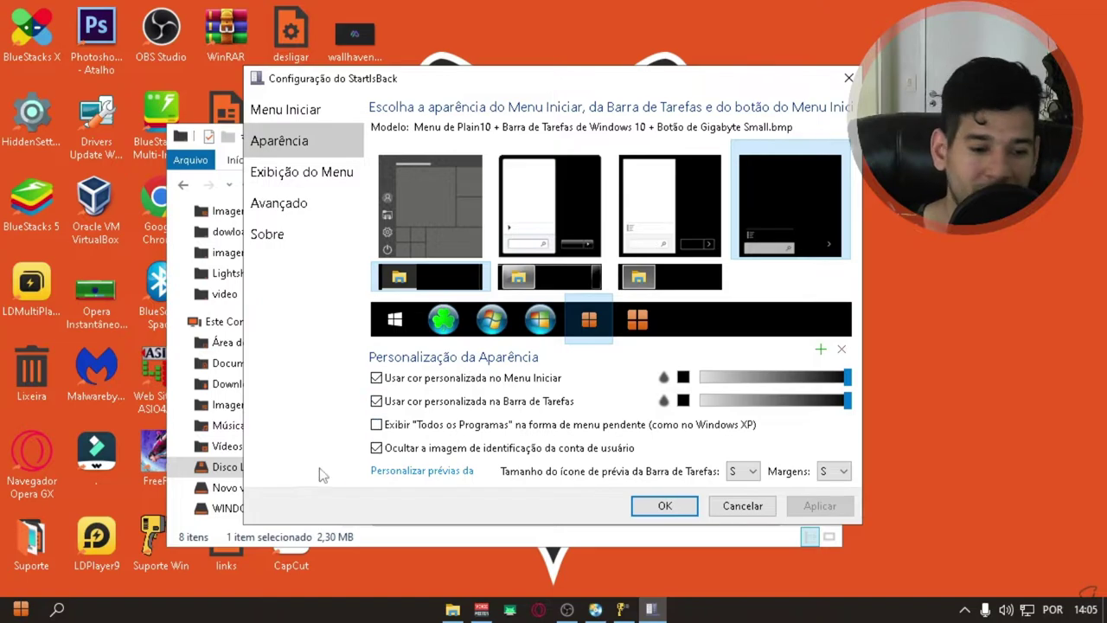
{"action": "left_click", "coordinate": [640, 327]}
{"action": "left_click", "coordinate": [818, 505]}
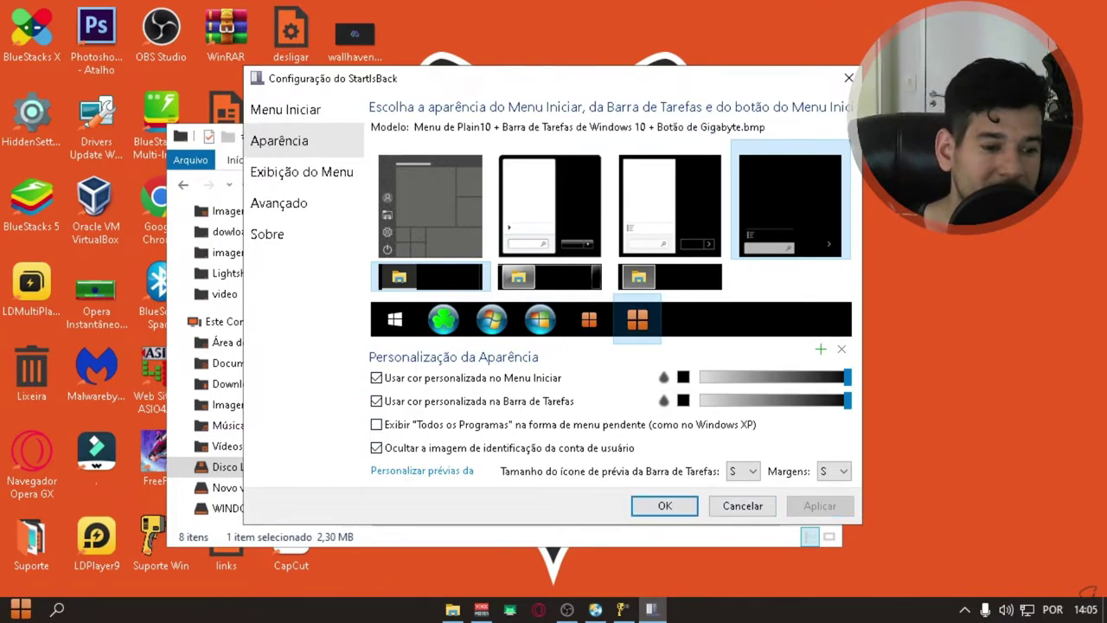
{"action": "left_click", "coordinate": [20, 608]}
{"action": "left_click", "coordinate": [21, 610]}
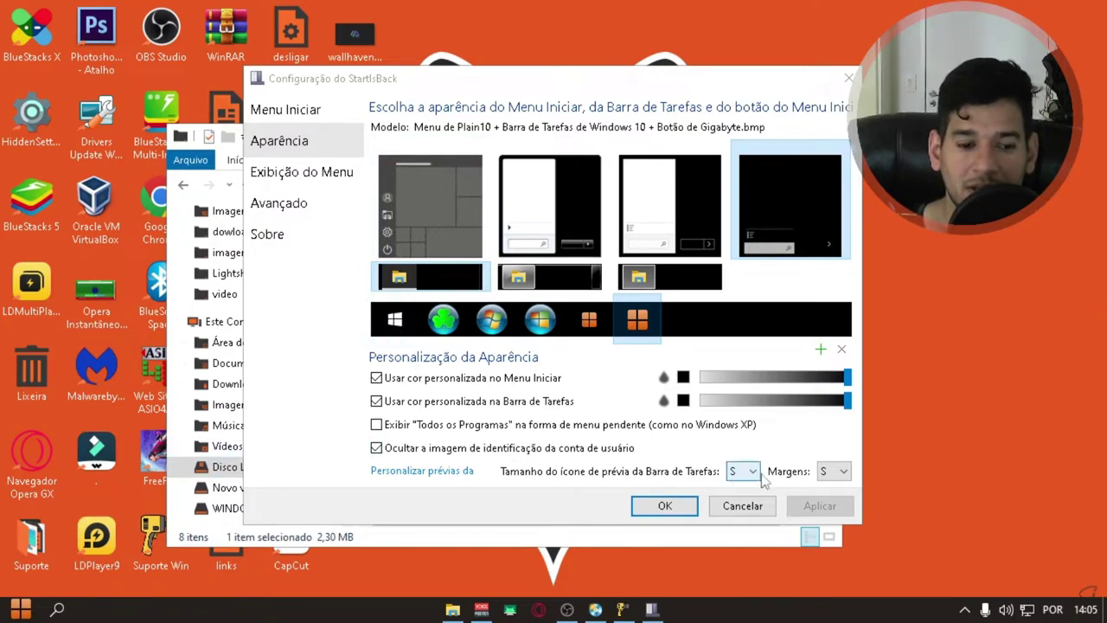
- Set the Start menu's custom colour to the light orange basic colour
{"action": "left_click", "coordinate": [685, 377]}
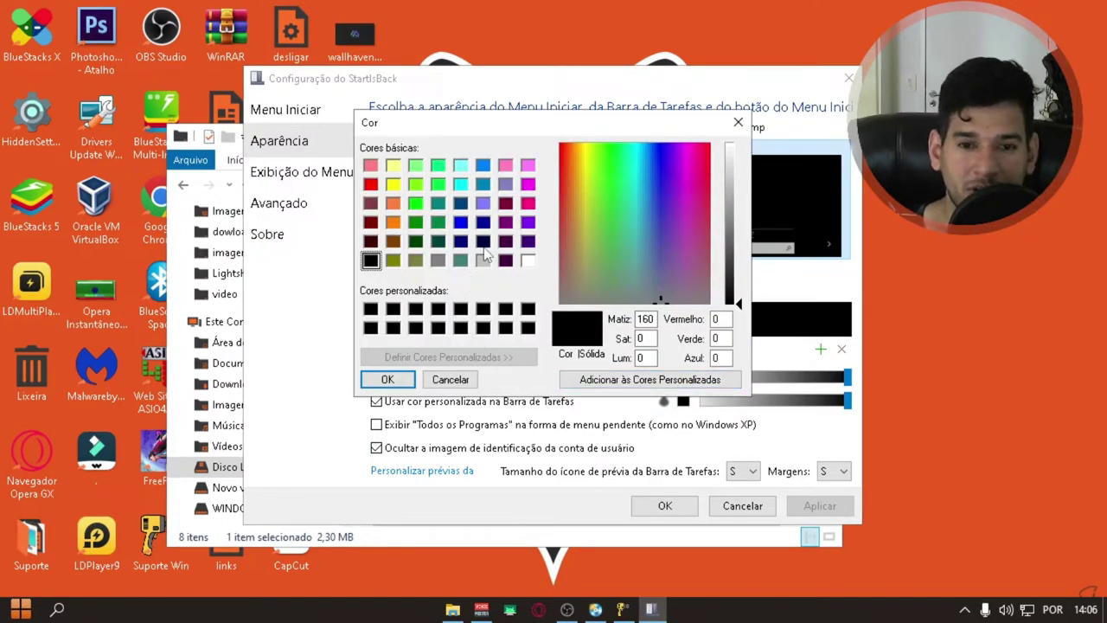
{"action": "left_click", "coordinate": [461, 223]}
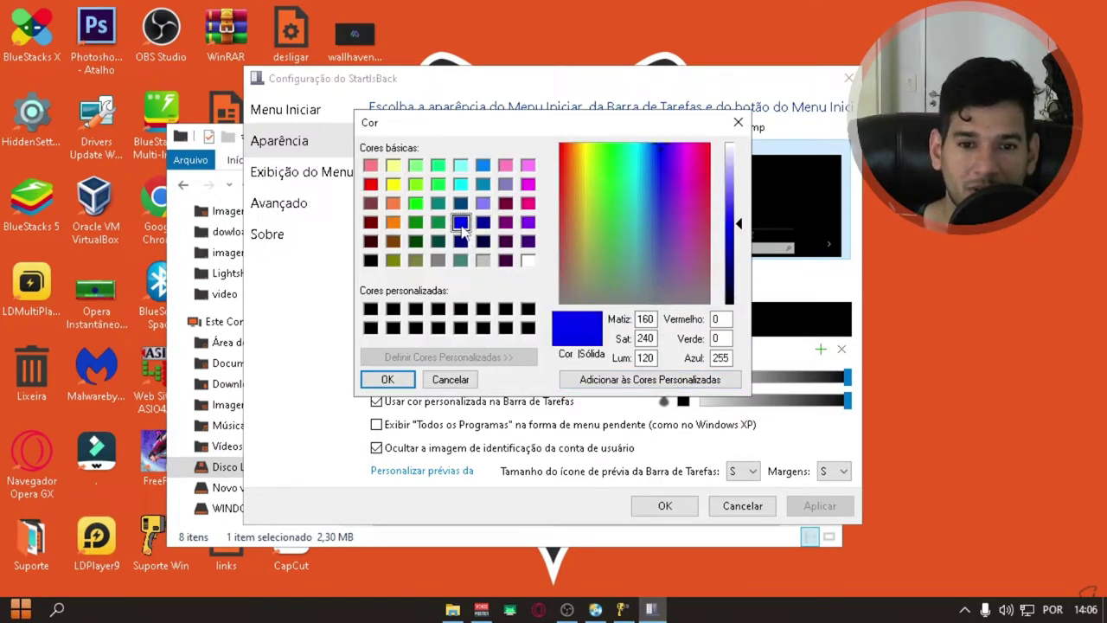
{"action": "left_click", "coordinate": [392, 204]}
{"action": "left_click", "coordinate": [403, 380]}
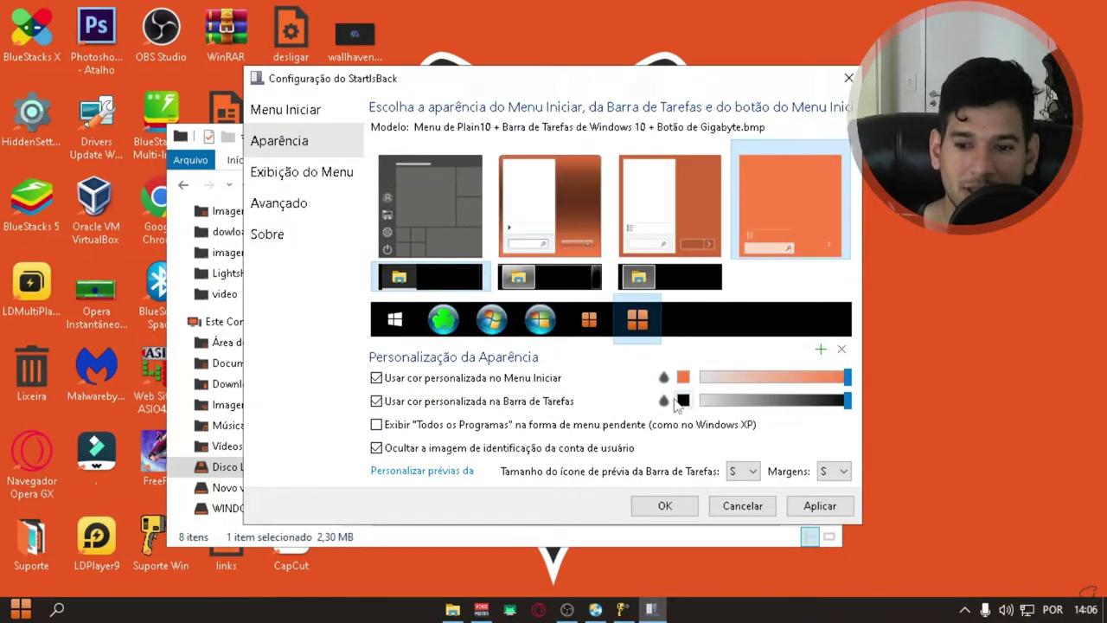
- Set the taskbar's custom colour to orange, and apply it with both the taskbar and Start menu opacity lowered to about two thirds
{"action": "left_click", "coordinate": [682, 401]}
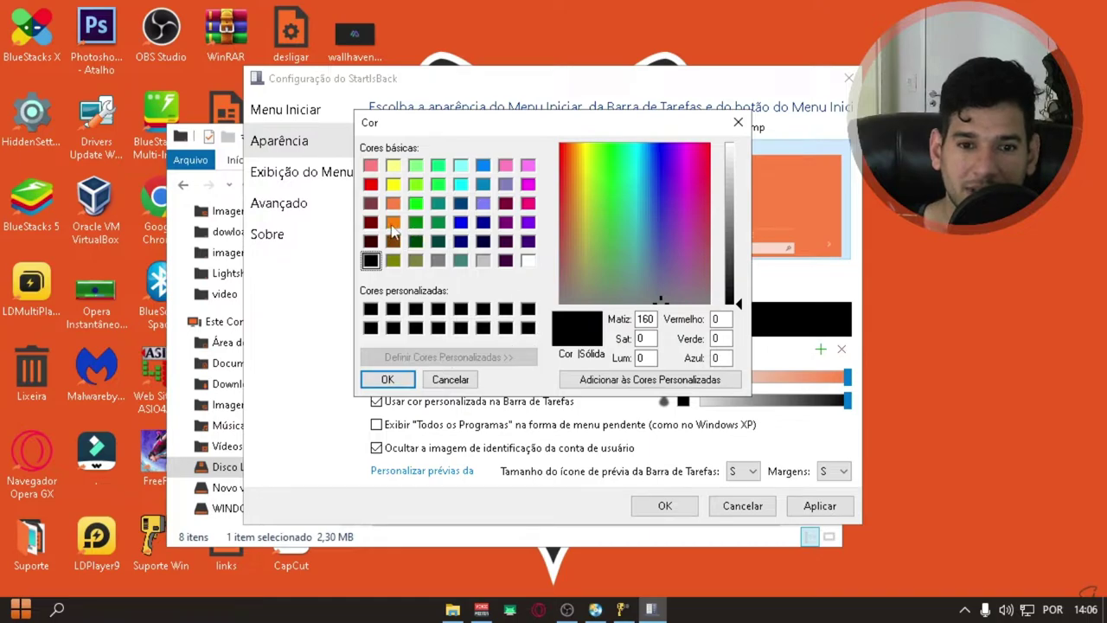
{"action": "left_click", "coordinate": [393, 224]}
{"action": "left_click", "coordinate": [387, 379]}
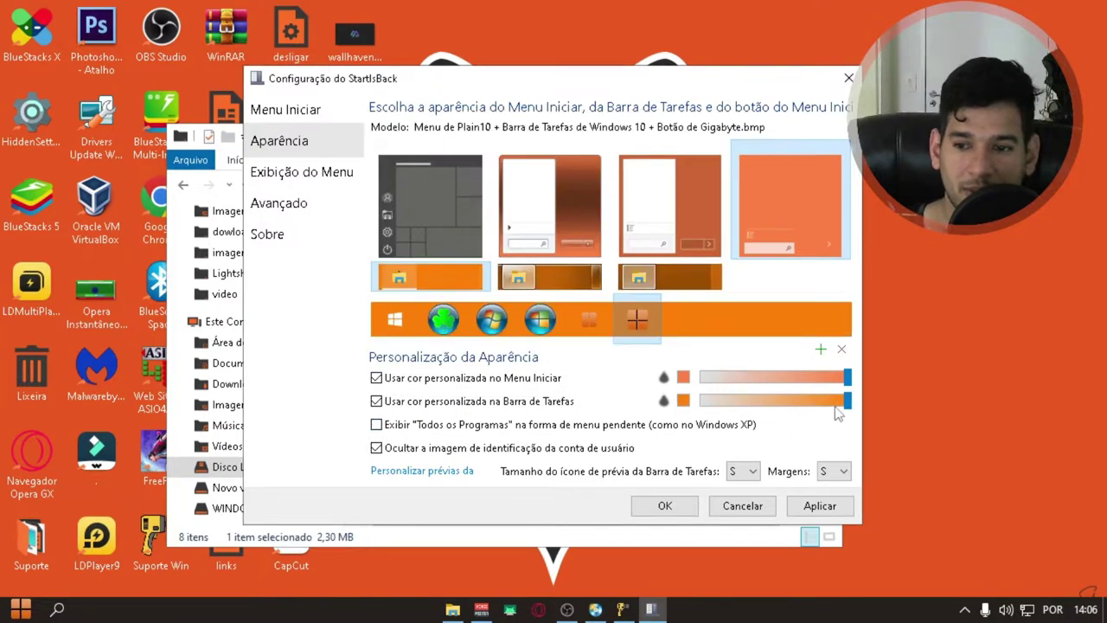
{"action": "left_click_drag", "start_coordinate": [848, 403], "coordinate": [801, 390]}
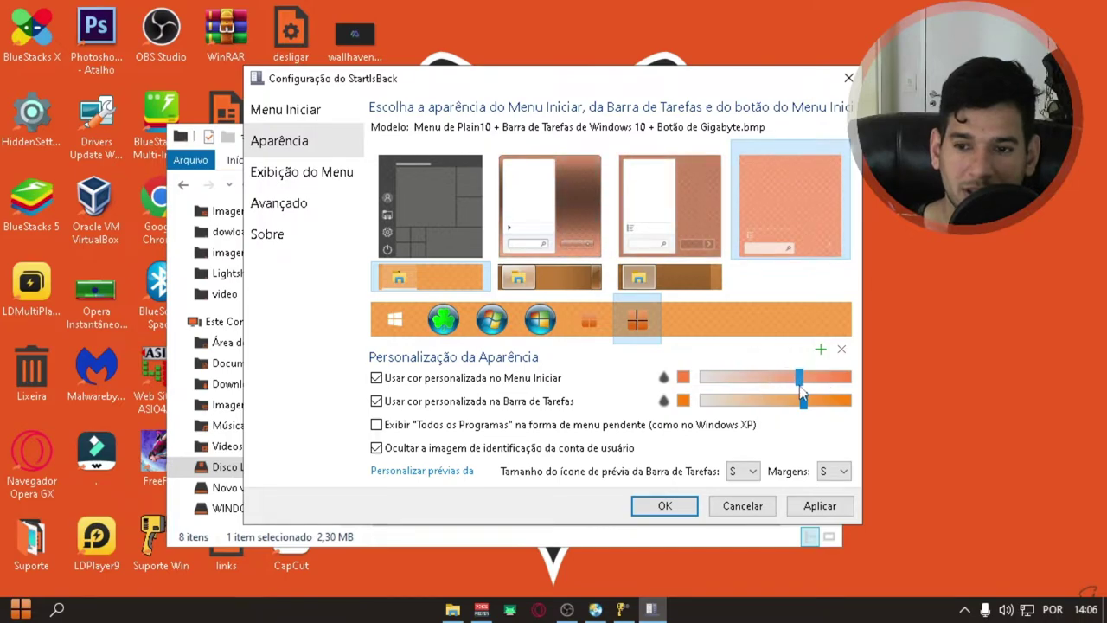
{"action": "left_click", "coordinate": [794, 511]}
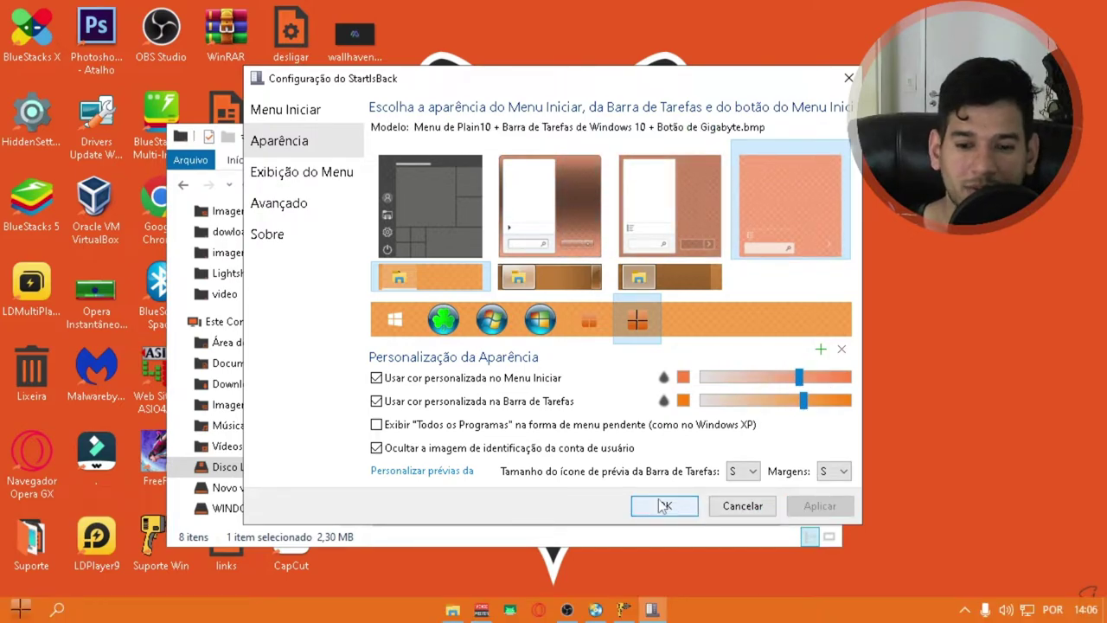
- Apply the Gigabyte Small.bmp image as the Start button and test the button on the taskbar
{"action": "left_click", "coordinate": [587, 324]}
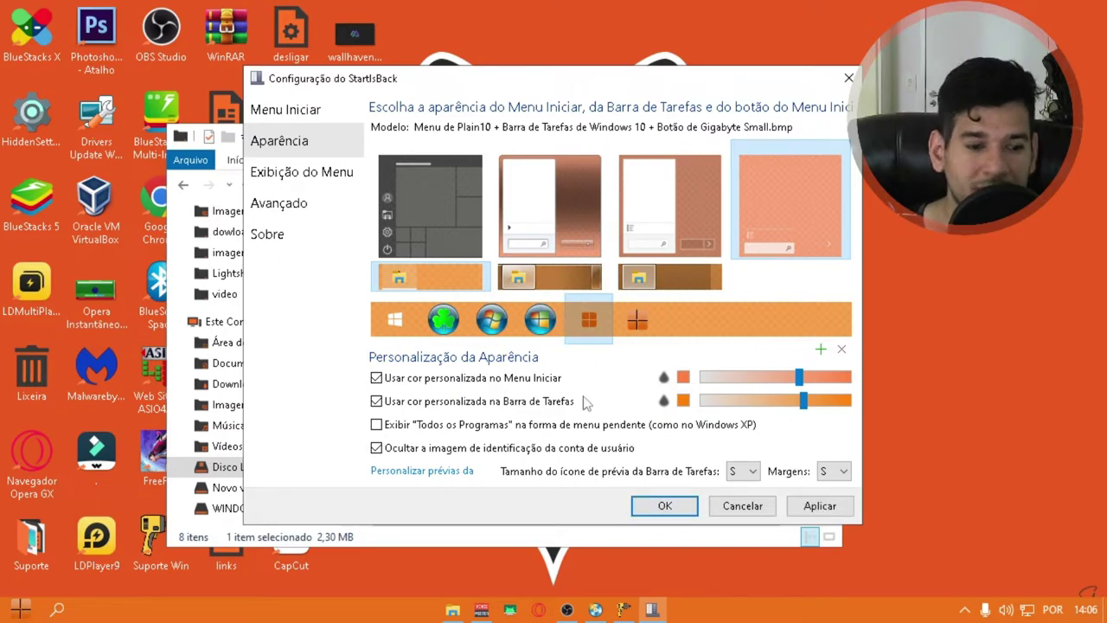
{"action": "left_click", "coordinate": [819, 506]}
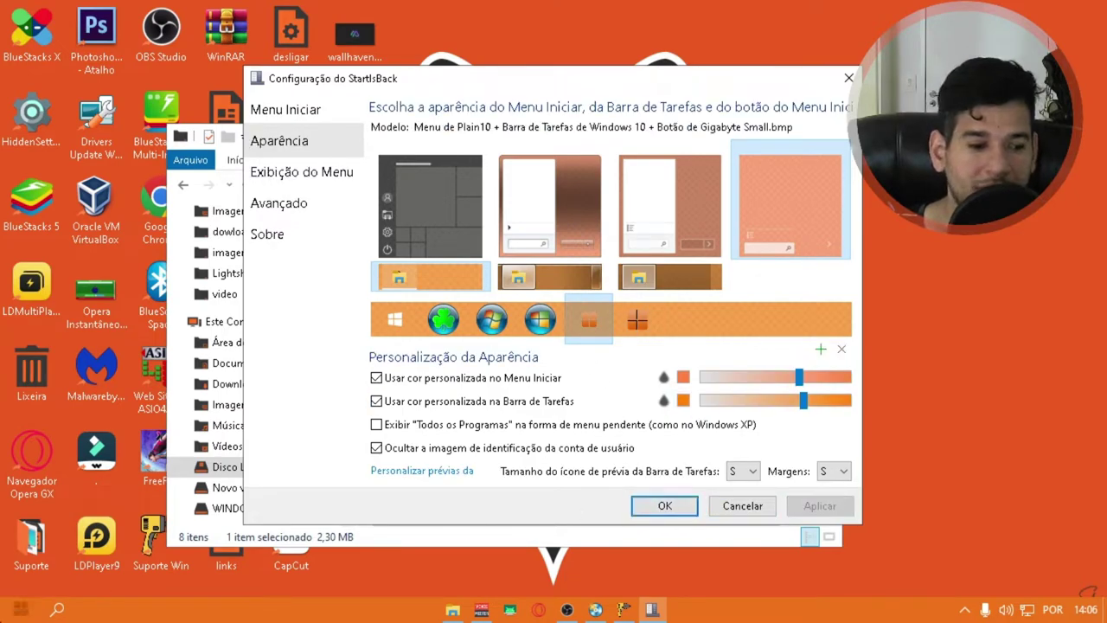
{"action": "left_click", "coordinate": [20, 608]}
{"action": "left_click", "coordinate": [3, 616]}
{"action": "left_click", "coordinate": [4, 615]}
{"action": "left_click", "coordinate": [16, 611]}
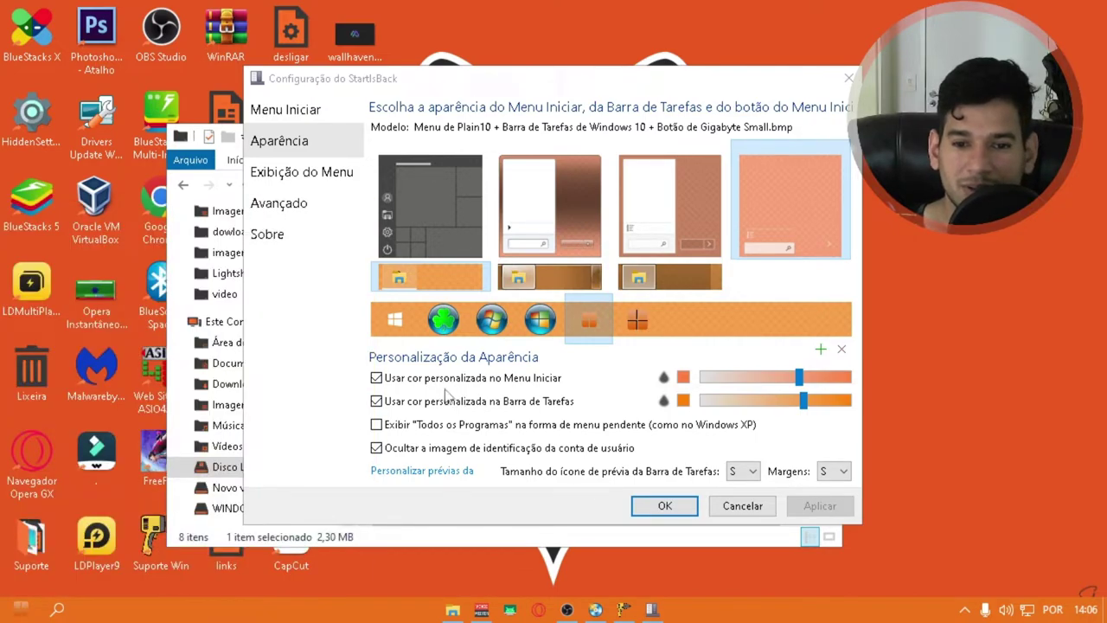
- Review the Exibição do Menu, Avançado and Sobre pages, and close the StartIsBack configuration without further changes
{"action": "left_click", "coordinate": [305, 178]}
{"action": "left_click", "coordinate": [255, 212]}
{"action": "left_click", "coordinate": [264, 238]}
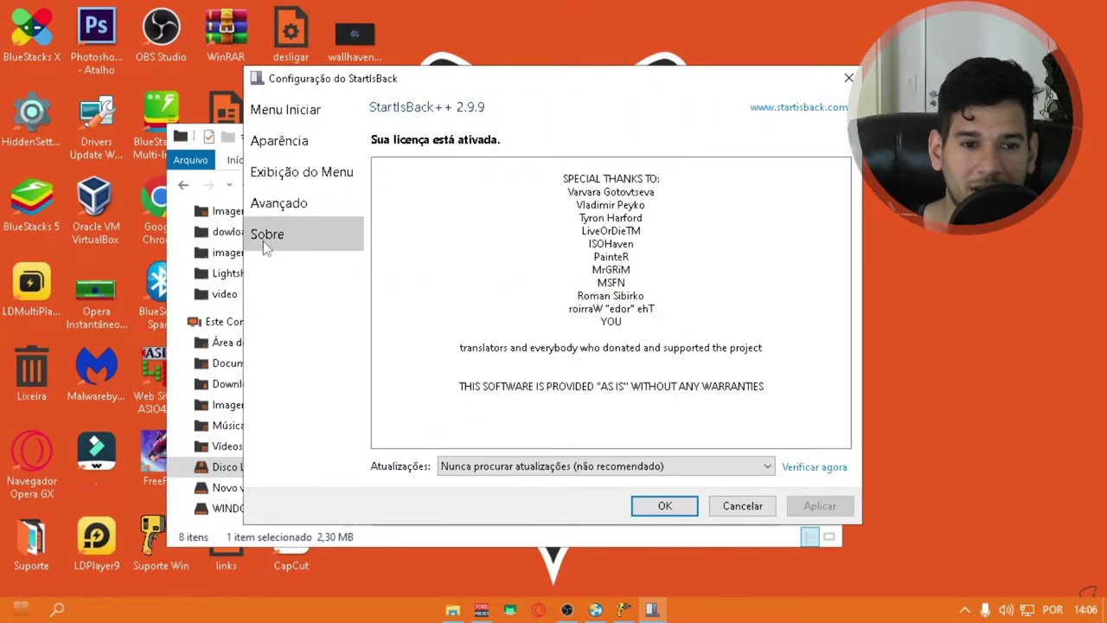
{"action": "left_click", "coordinate": [759, 506]}
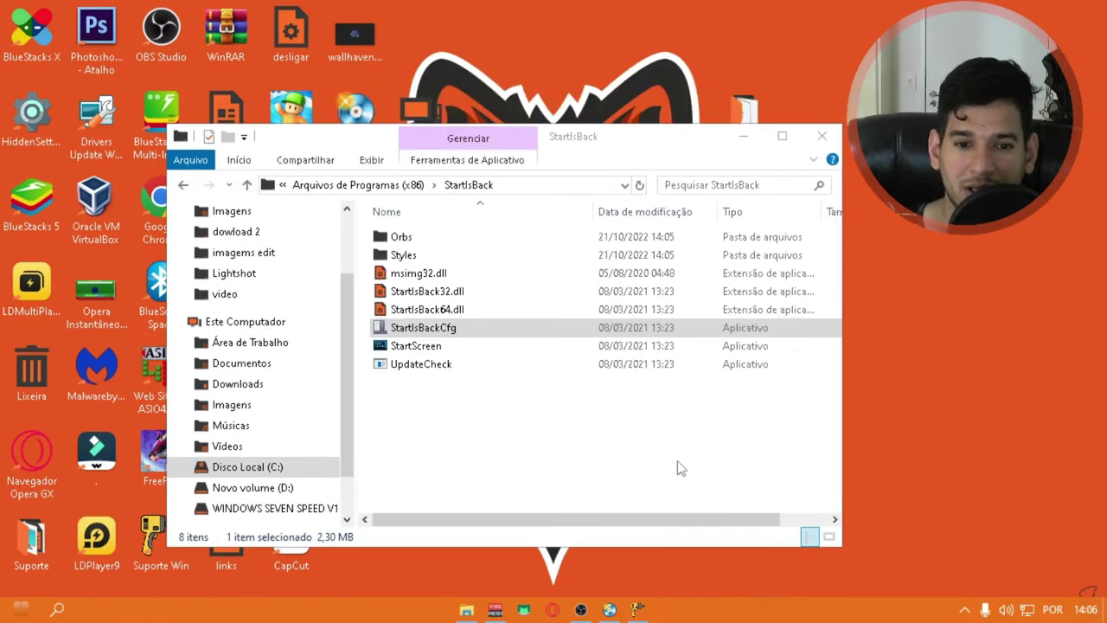
{"action": "right_click", "coordinate": [411, 330]}
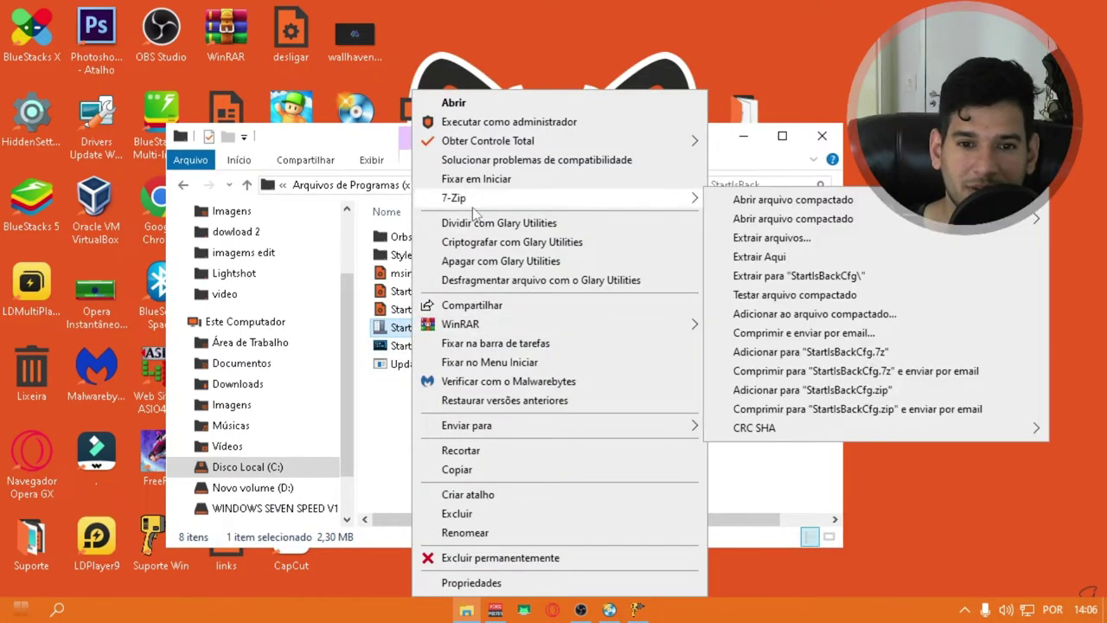
{"action": "mouse_move", "coordinate": [655, 331]}
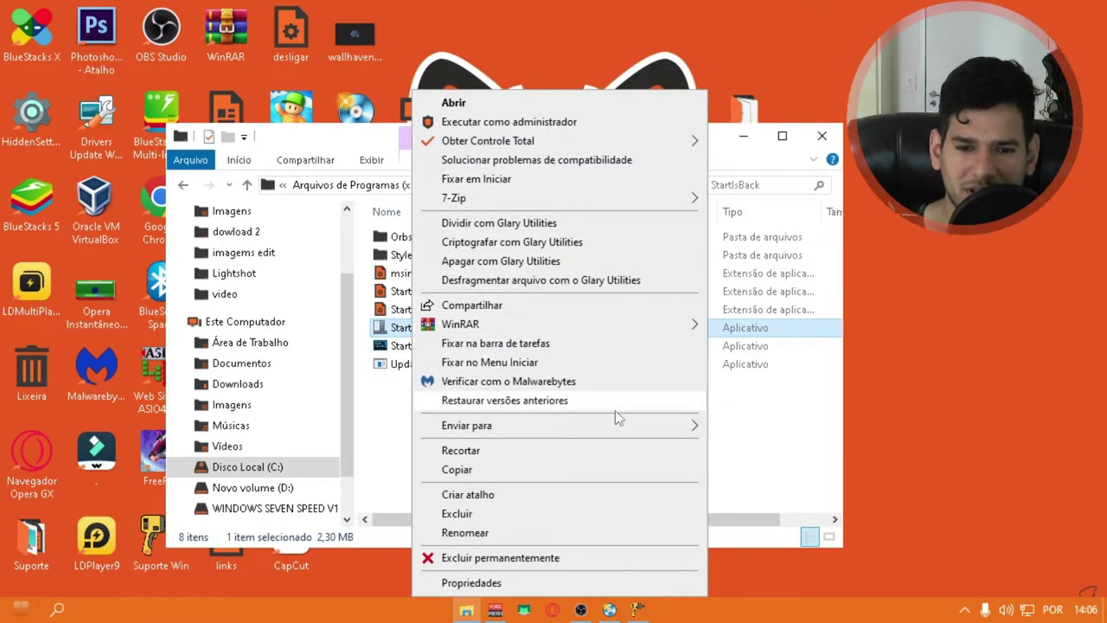
{"action": "left_click", "coordinate": [448, 305]}
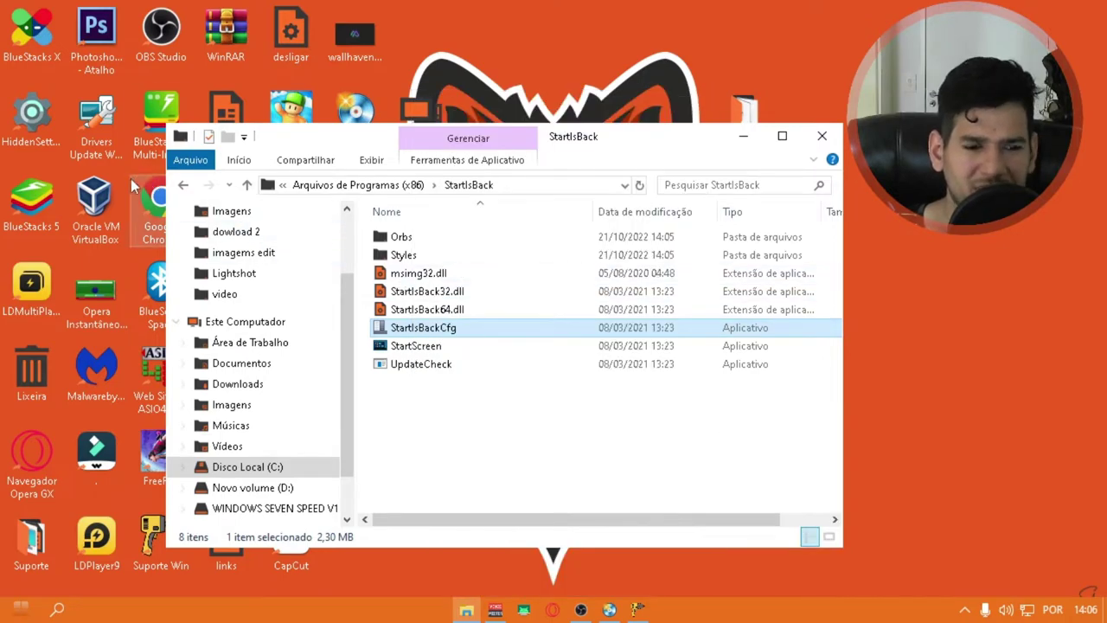
- Close the StartIsBack folder window and open WPD from SPEED_WD
{"action": "left_click", "coordinate": [821, 137]}
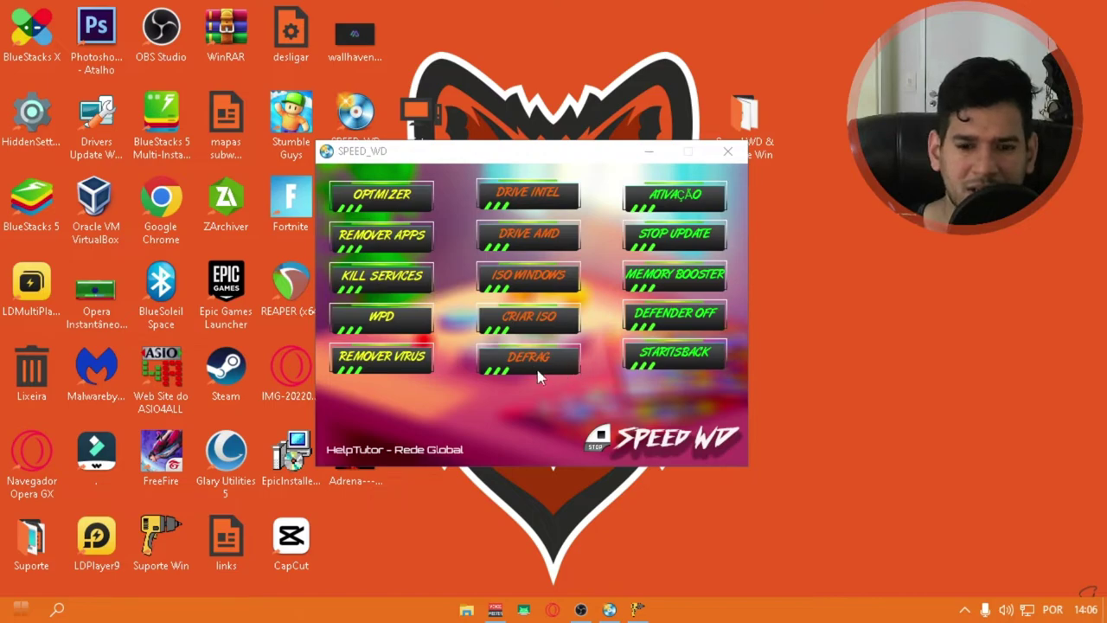
{"action": "left_click", "coordinate": [379, 328]}
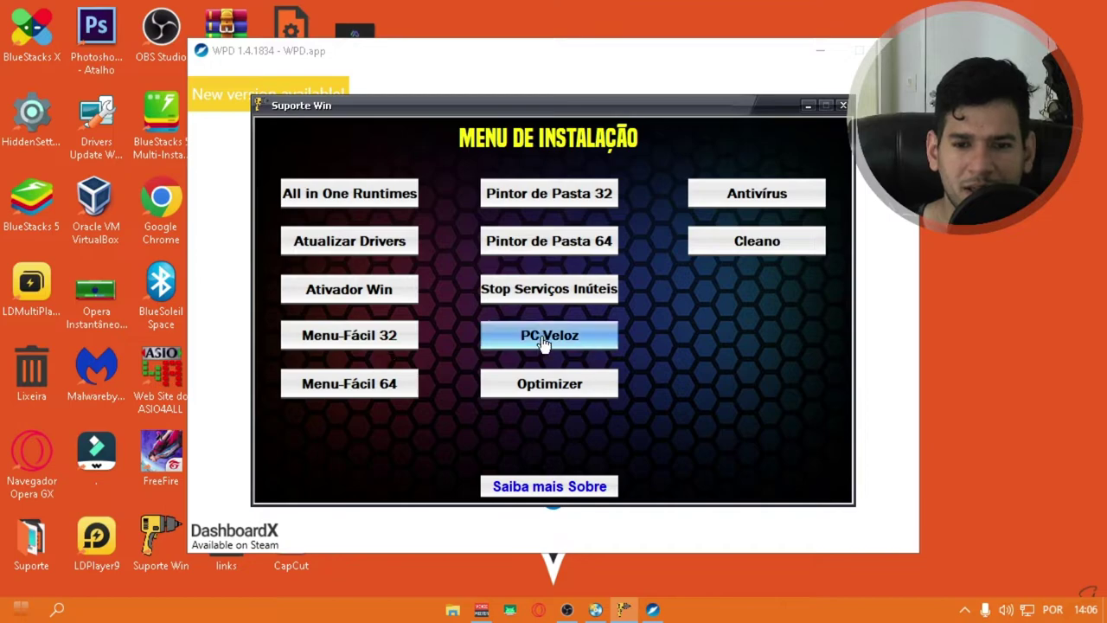
- Open Pintor de Pasta 64 from Suporte Win, install its folder icon context menus and close Folder Painter
{"action": "left_click", "coordinate": [553, 250]}
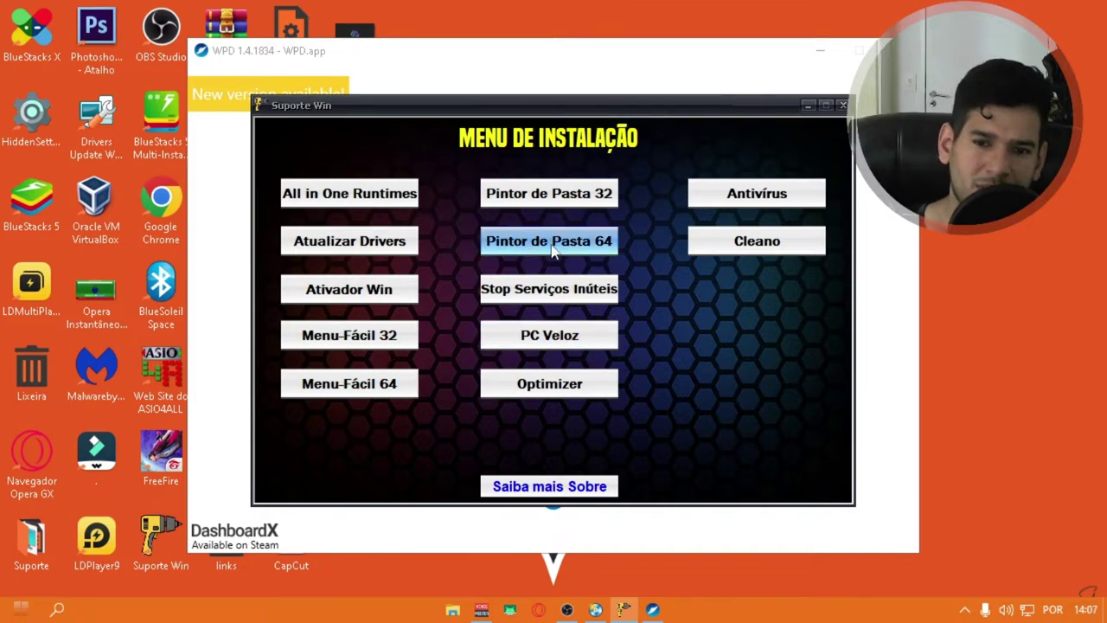
{"action": "scroll", "coordinate": [362, 317], "scroll_direction": "down", "scroll_amount": 2}
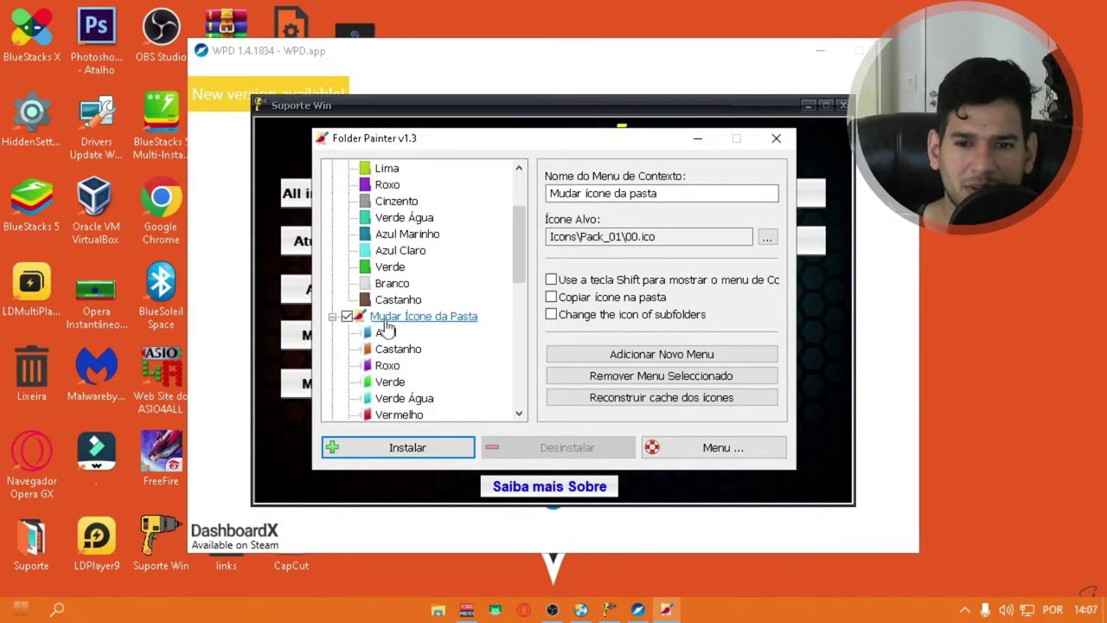
{"action": "scroll", "coordinate": [421, 411], "scroll_direction": "down", "scroll_amount": 4}
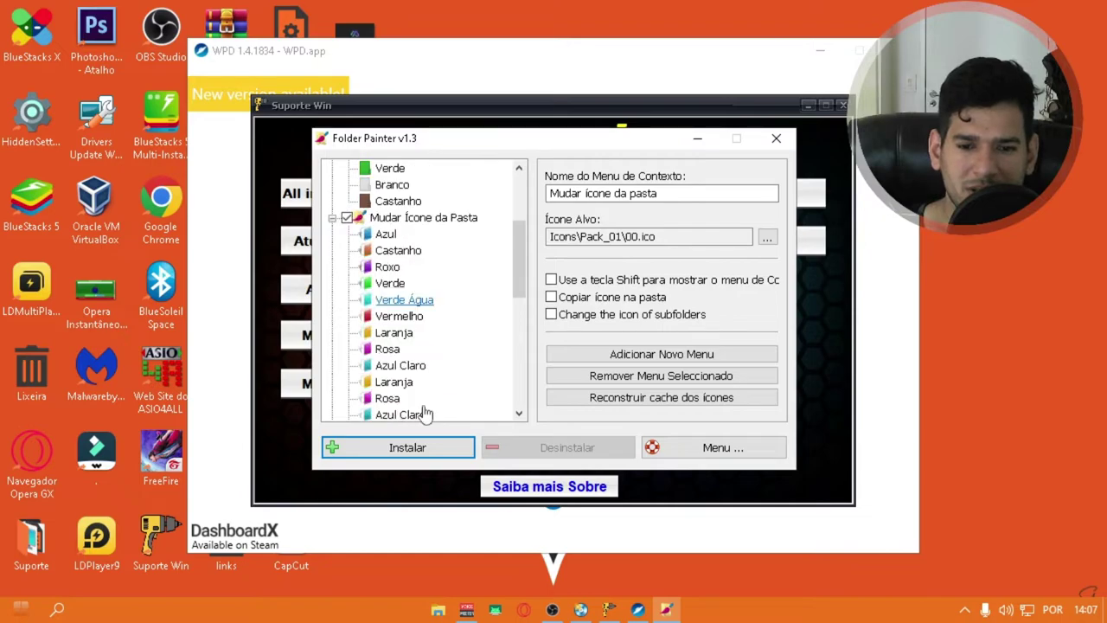
{"action": "left_click", "coordinate": [388, 447]}
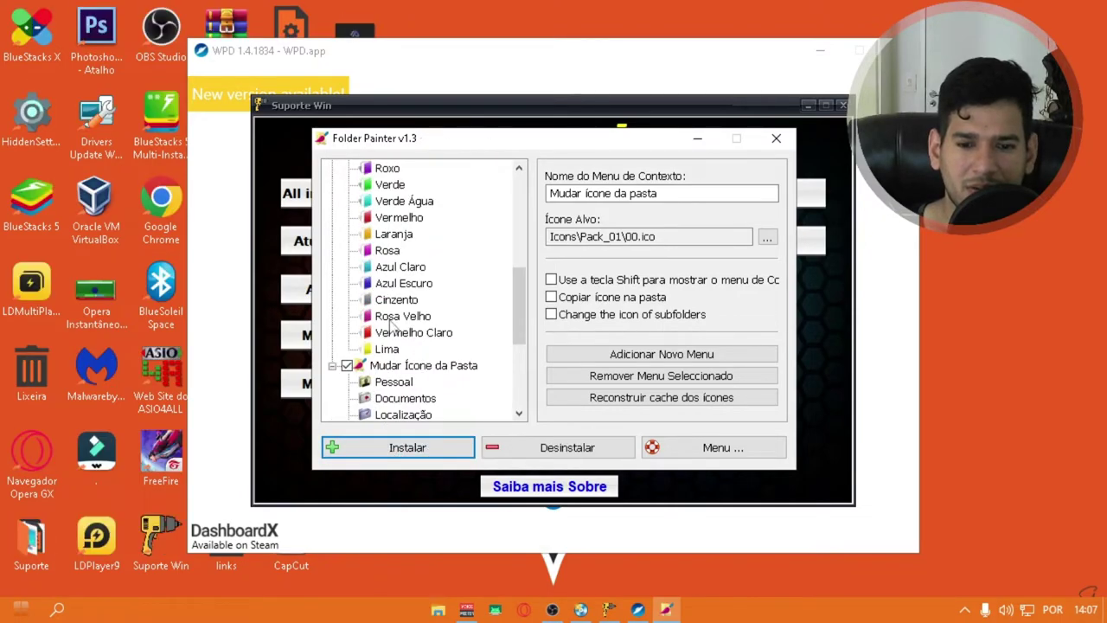
{"action": "left_click", "coordinate": [776, 139]}
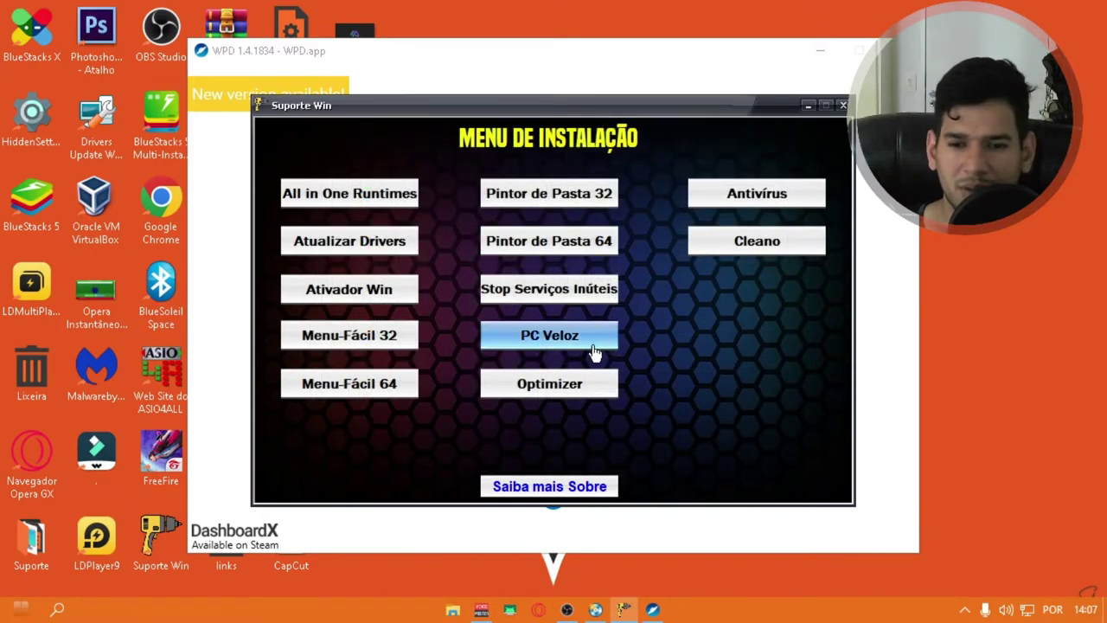
- Open Cleano from Suporte Win, enable all eight cleaning options from Windows Temp to User's Temp, and run the cleanup
{"action": "left_click", "coordinate": [750, 251]}
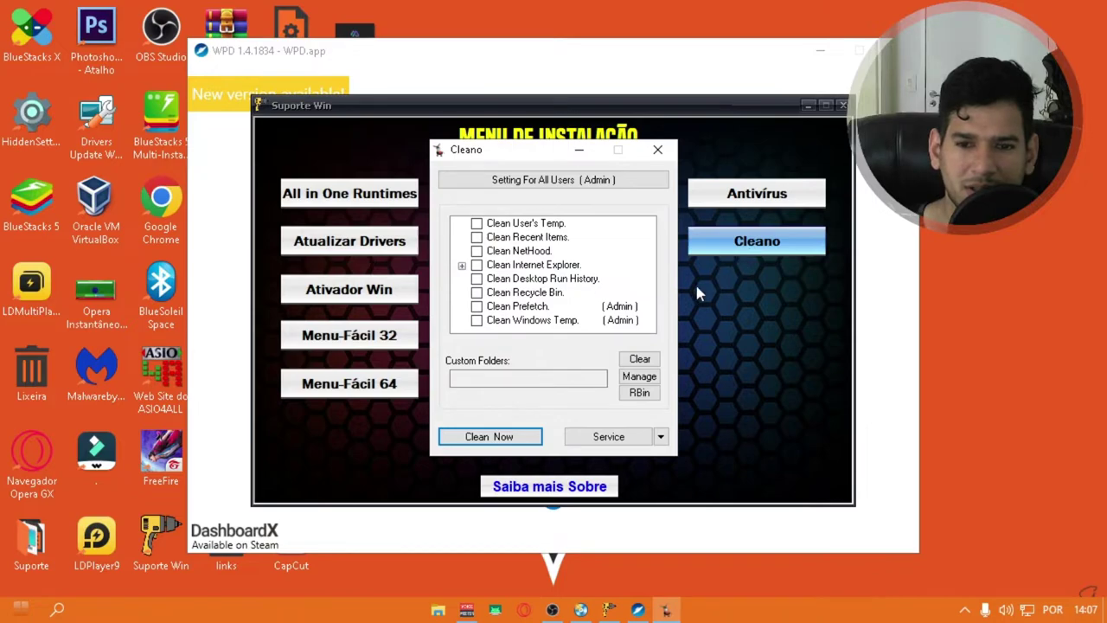
{"action": "left_click", "coordinate": [477, 320]}
{"action": "left_click", "coordinate": [478, 306]}
{"action": "left_click", "coordinate": [481, 292]}
{"action": "left_click", "coordinate": [481, 279]}
{"action": "left_click", "coordinate": [480, 265]}
{"action": "left_click", "coordinate": [481, 251]}
{"action": "left_click", "coordinate": [479, 237]}
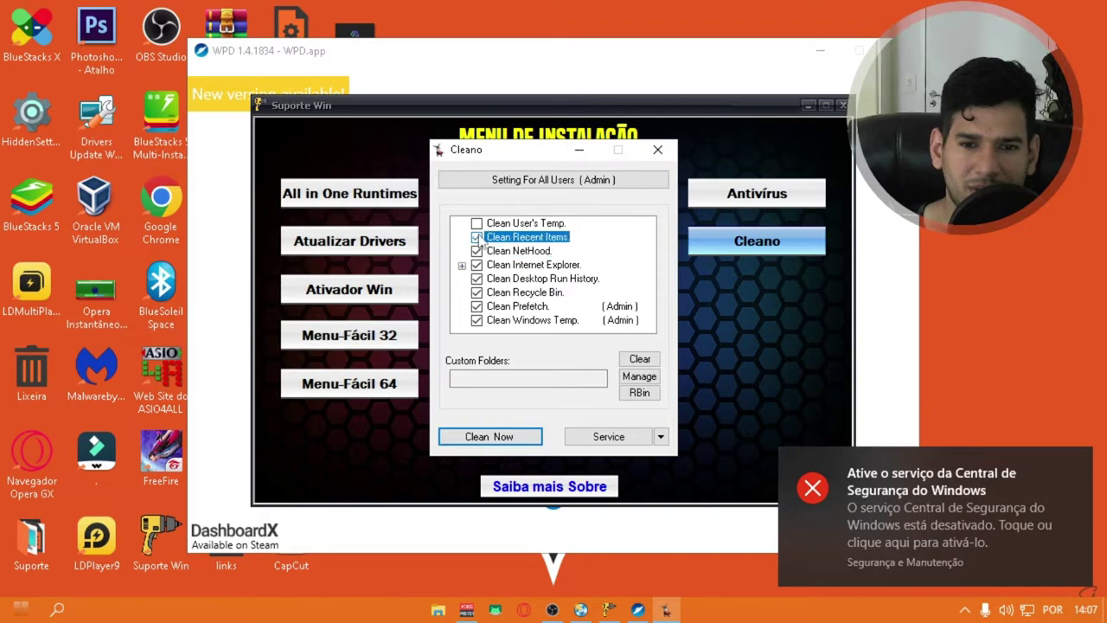
{"action": "left_click", "coordinate": [477, 224]}
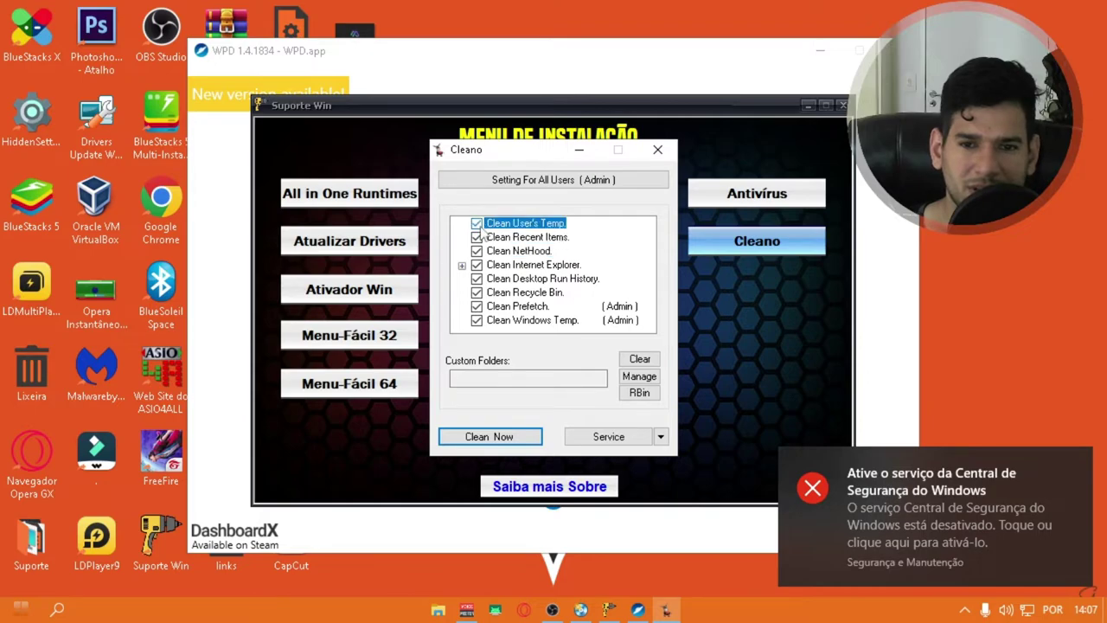
{"action": "left_click", "coordinate": [503, 437]}
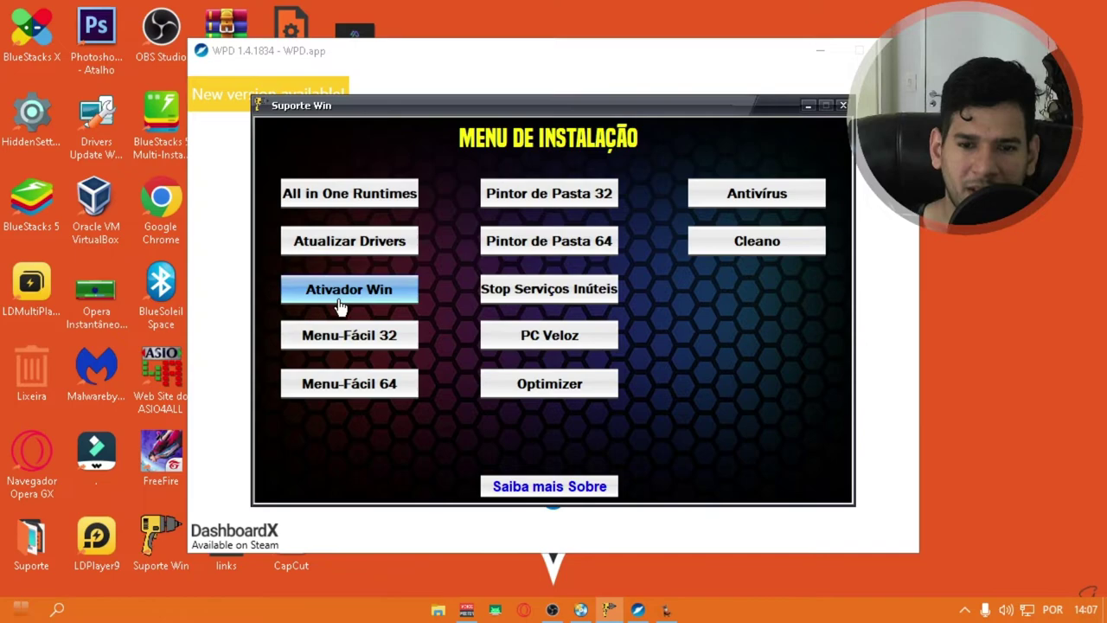
- Try to launch Stop Serviços Inúteis, dismiss the error, close Suporte Win and minimize Cleano
{"action": "left_click", "coordinate": [570, 302]}
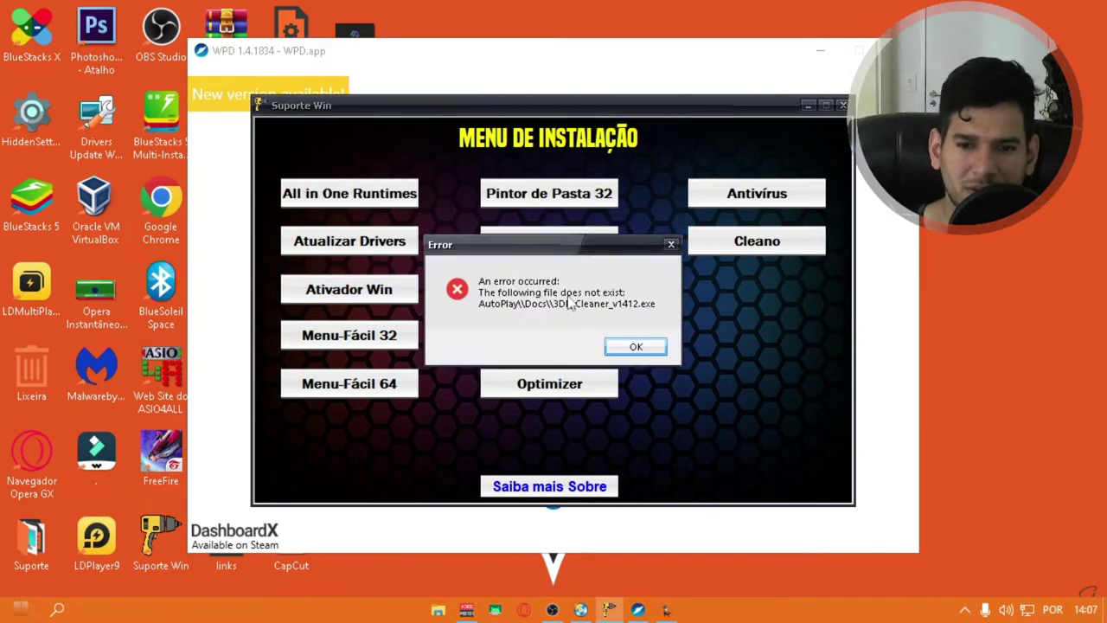
{"action": "left_click", "coordinate": [670, 245]}
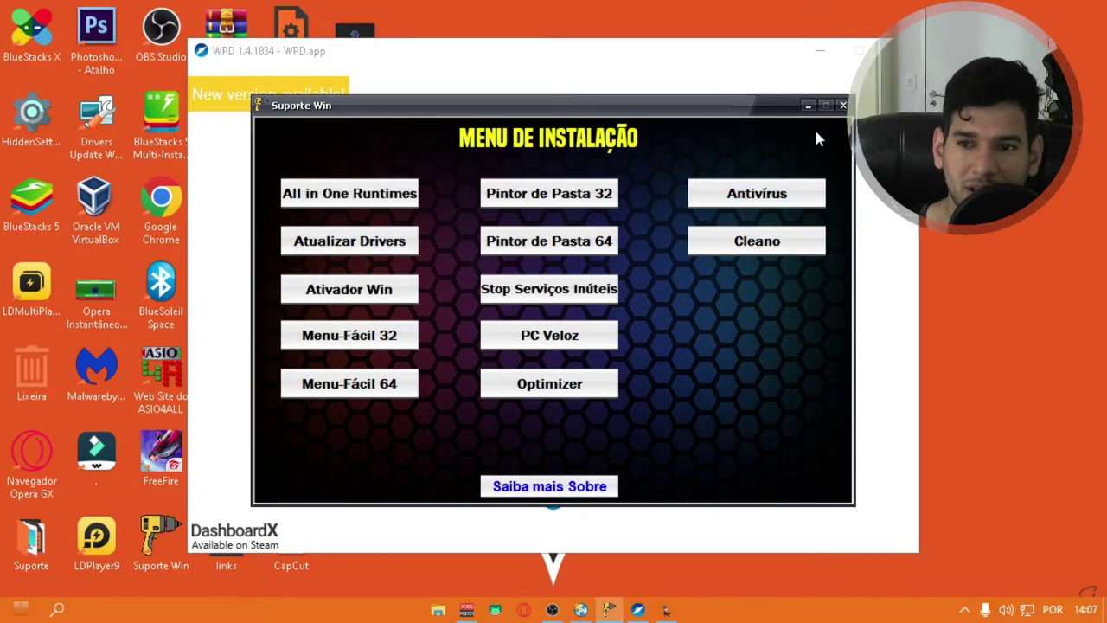
{"action": "left_click", "coordinate": [757, 240]}
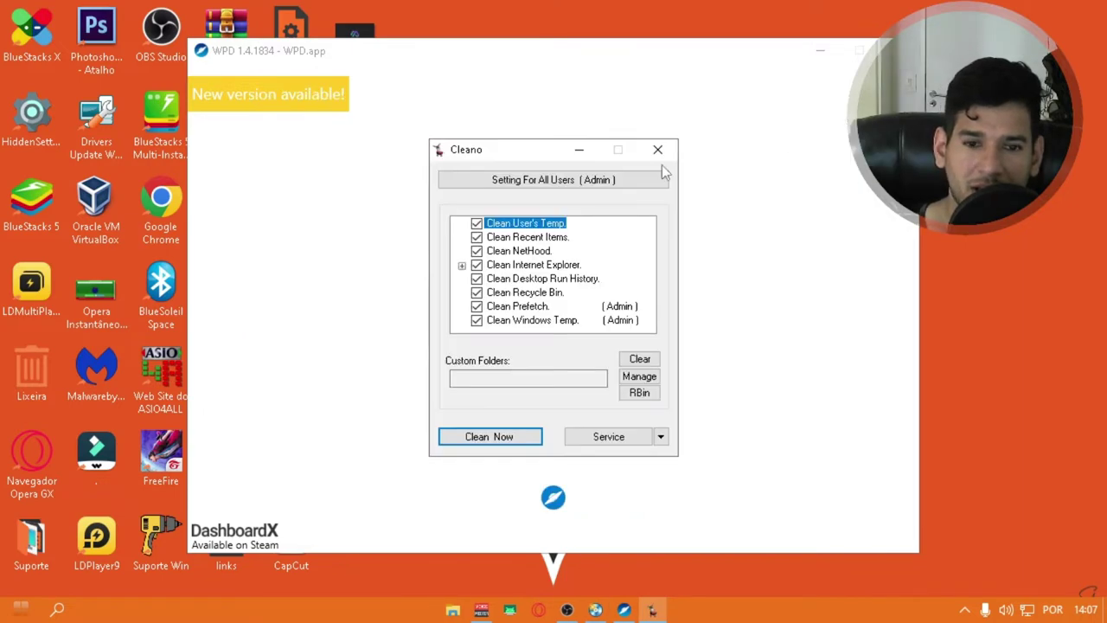
{"action": "left_click", "coordinate": [579, 150]}
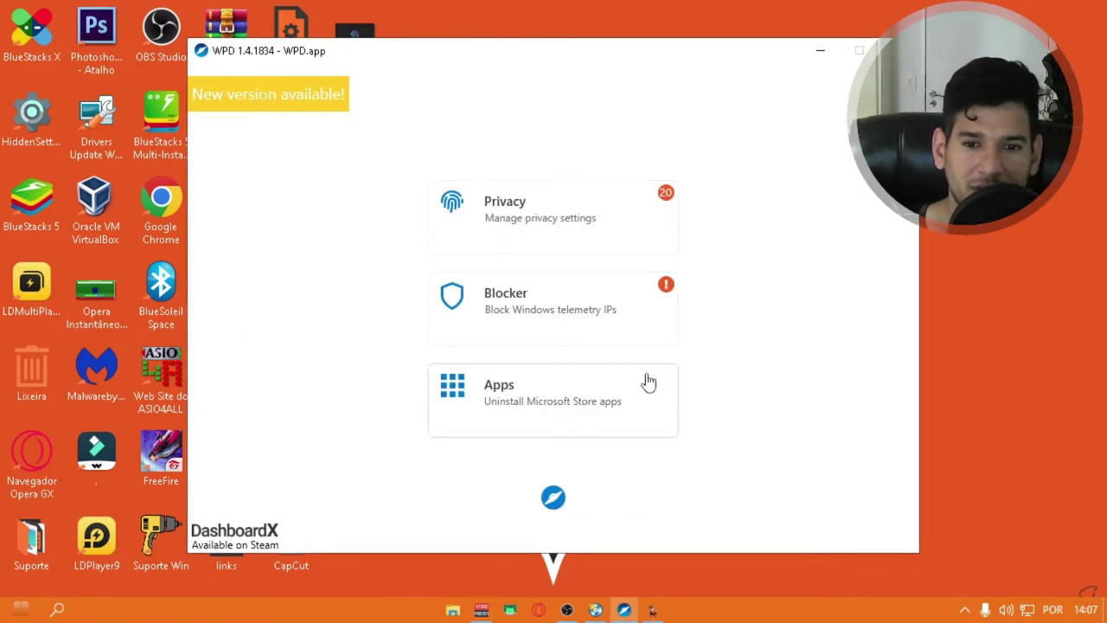
- Review WPD's Blocker page and look through its Privacy settings
{"action": "left_click", "coordinate": [508, 324]}
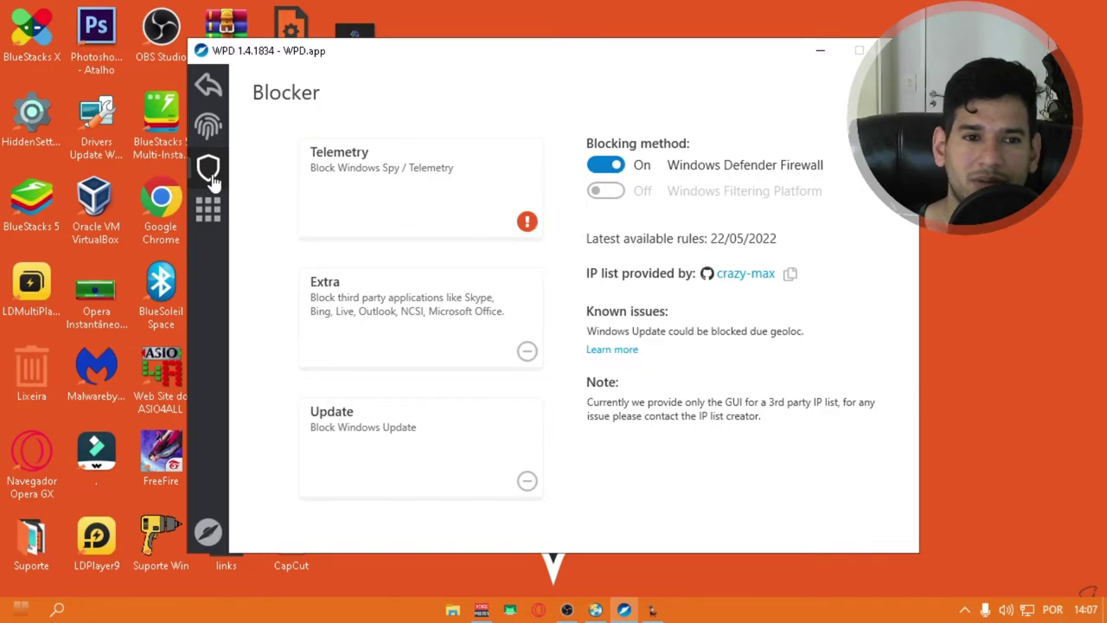
{"action": "left_click", "coordinate": [208, 125]}
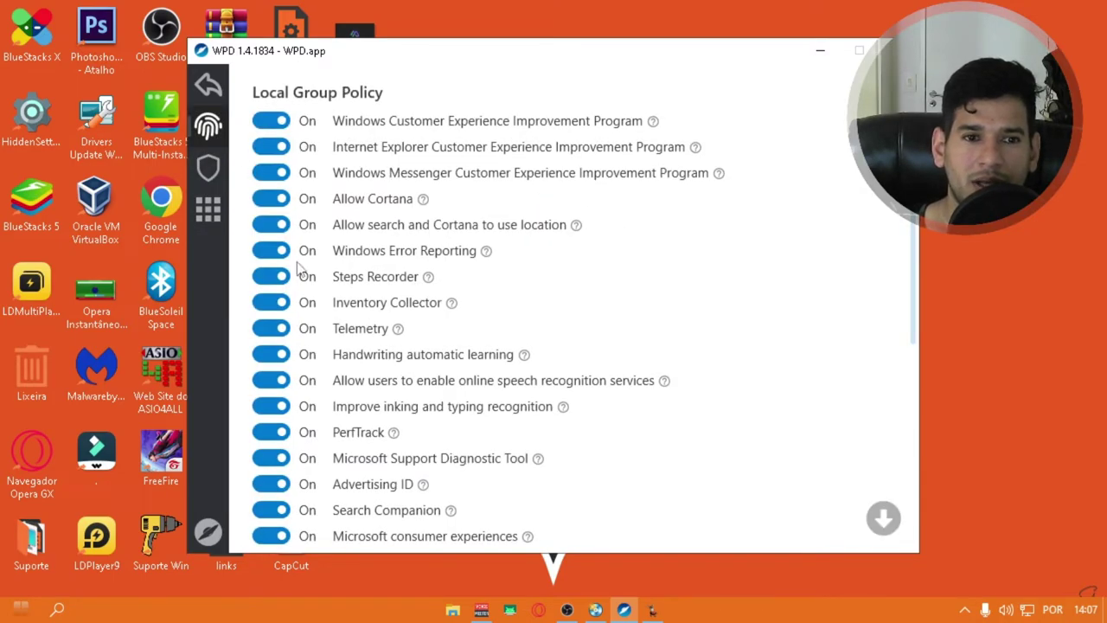
{"action": "scroll", "coordinate": [271, 253], "scroll_direction": "down", "scroll_amount": 2}
{"action": "scroll", "coordinate": [269, 396], "scroll_direction": "up", "scroll_amount": 2}
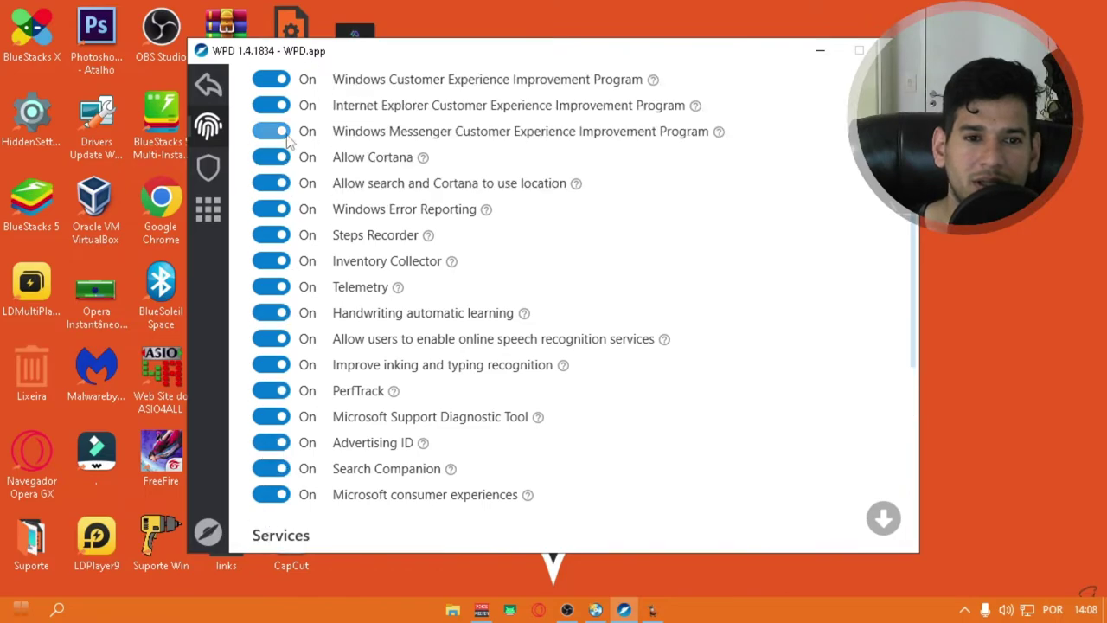
- Turn off the three Customer Experience Improvement Program policies, both Cortana policies and Windows Error Reporting in WPD's Privacy settings
{"action": "left_click", "coordinate": [271, 80]}
{"action": "scroll", "coordinate": [272, 251], "scroll_direction": "up", "scroll_amount": 1}
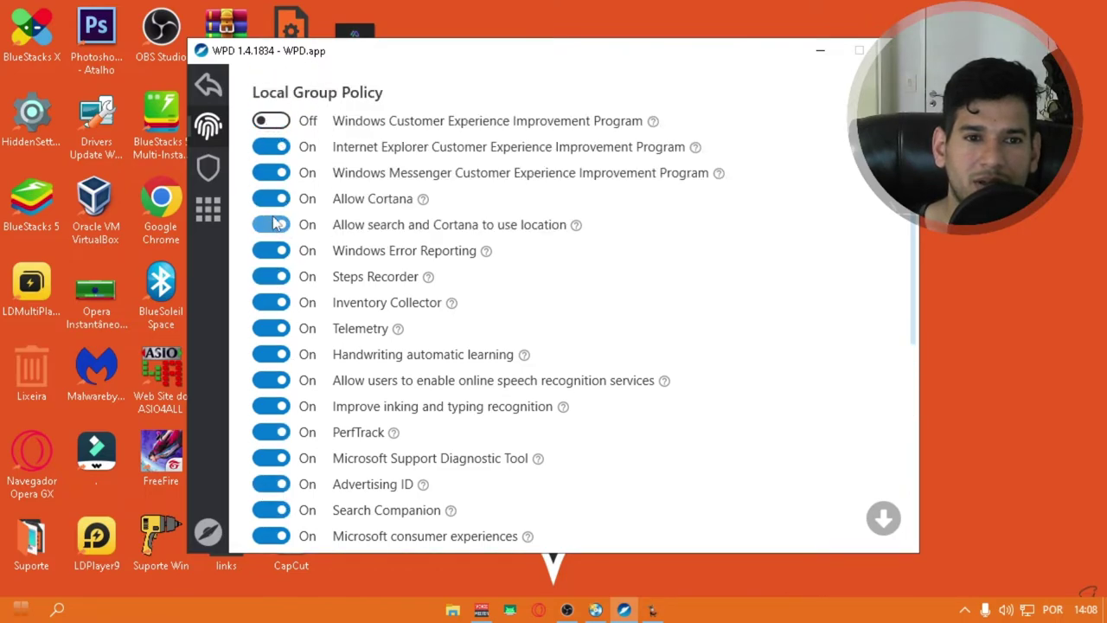
{"action": "scroll", "coordinate": [266, 320], "scroll_direction": "down", "scroll_amount": 3}
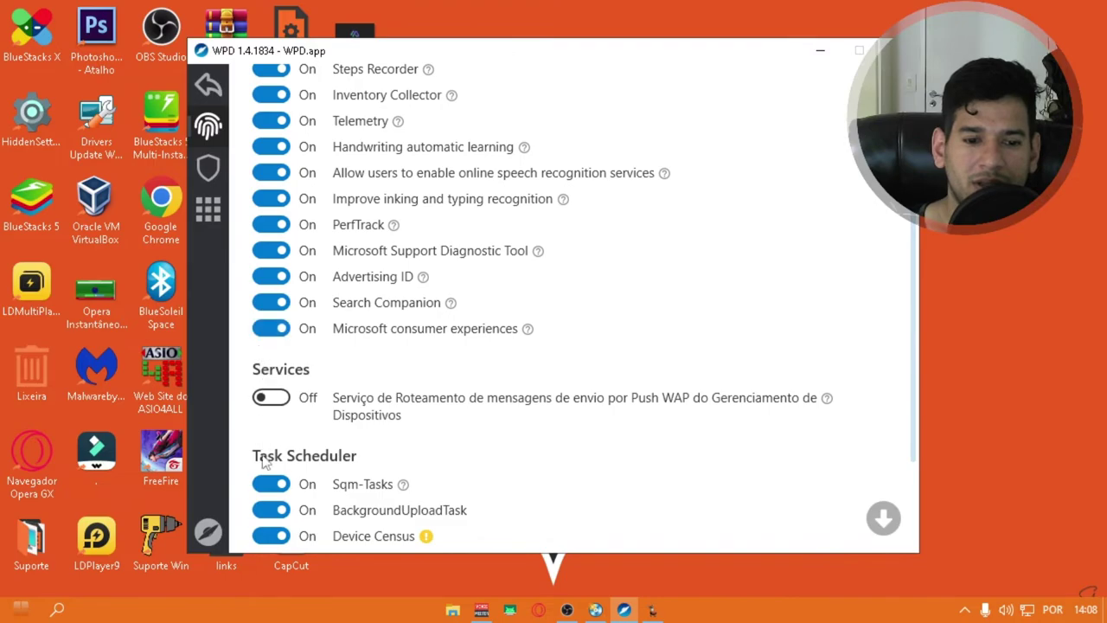
{"action": "scroll", "coordinate": [260, 406], "scroll_direction": "up", "scroll_amount": 2}
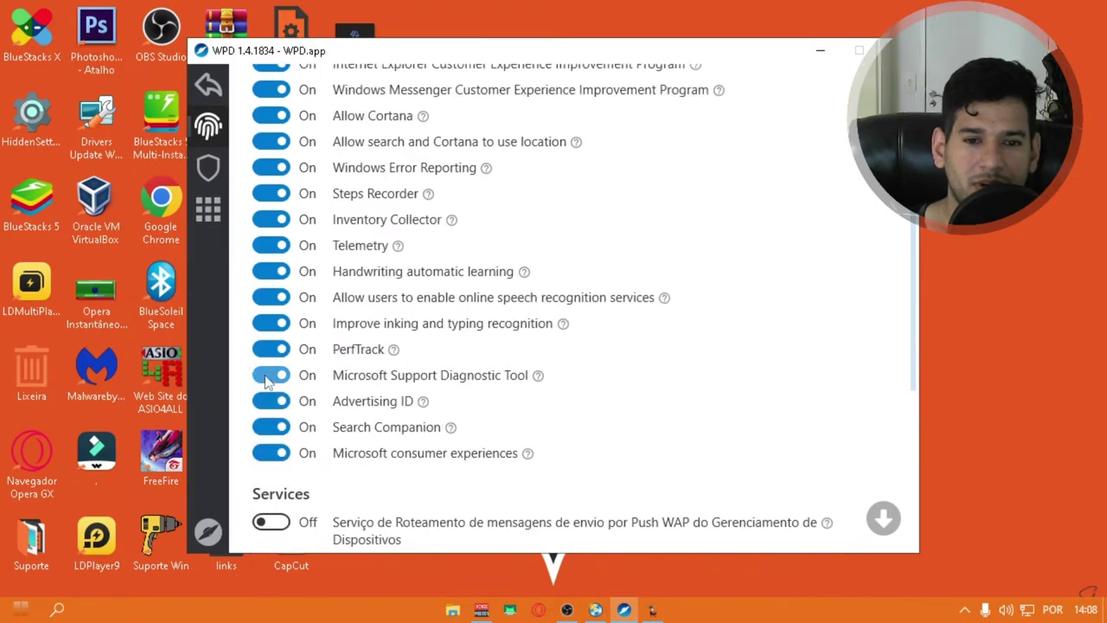
{"action": "left_click", "coordinate": [273, 167]}
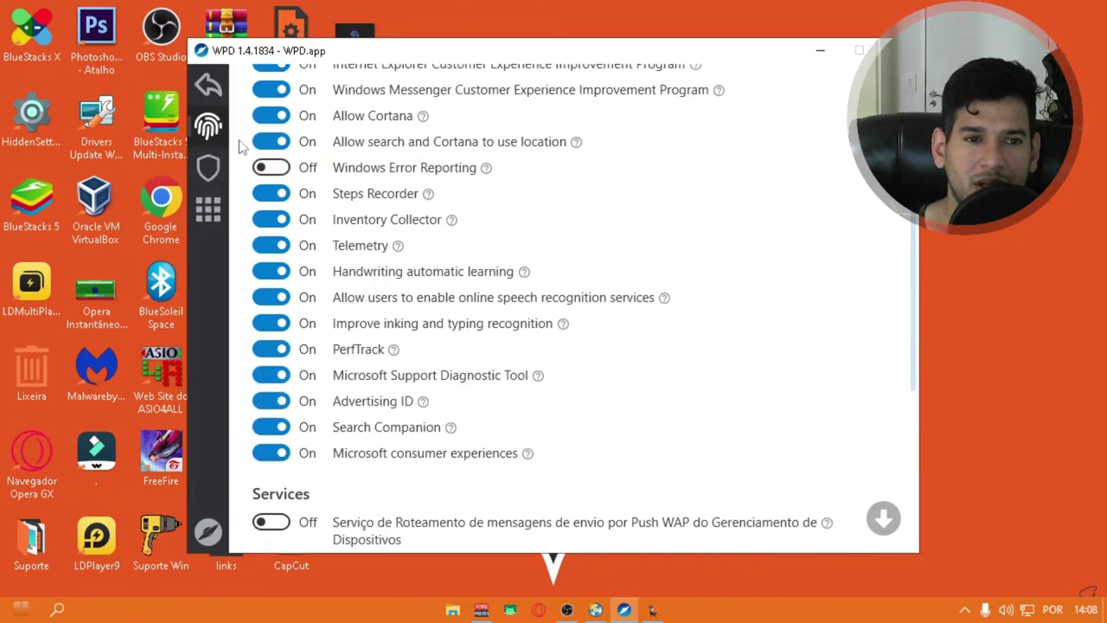
{"action": "left_click", "coordinate": [259, 142]}
{"action": "left_click", "coordinate": [262, 115]}
{"action": "left_click", "coordinate": [264, 89]}
{"action": "scroll", "coordinate": [251, 216], "scroll_direction": "up", "scroll_amount": 2}
{"action": "left_click", "coordinate": [266, 148]}
- Turn off the remaining Local Group Policy settings, from Steps Recorder and Inventory Collector through Microsoft consumer experiences
{"action": "left_click", "coordinate": [266, 277]}
{"action": "left_click", "coordinate": [266, 302]}
{"action": "left_click", "coordinate": [263, 350]}
{"action": "left_click", "coordinate": [264, 329]}
{"action": "left_click", "coordinate": [263, 383]}
{"action": "left_click", "coordinate": [268, 406]}
{"action": "left_click", "coordinate": [268, 432]}
{"action": "left_click", "coordinate": [268, 483]}
{"action": "left_click", "coordinate": [268, 459]}
{"action": "left_click", "coordinate": [270, 510]}
{"action": "left_click", "coordinate": [270, 535]}
- Include all advanced settings in WPD's Disable All section and disable every privacy setting
{"action": "scroll", "coordinate": [275, 527], "scroll_direction": "down", "scroll_amount": 2}
{"action": "scroll", "coordinate": [293, 506], "scroll_direction": "down", "scroll_amount": 3}
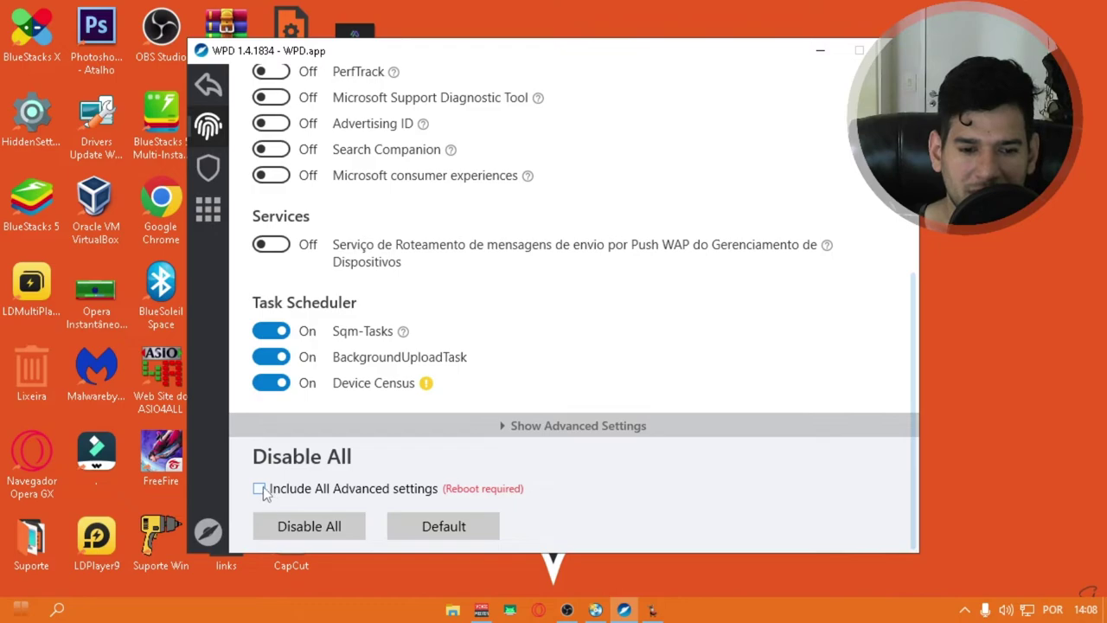
{"action": "left_click", "coordinate": [259, 489]}
{"action": "scroll", "coordinate": [321, 486], "scroll_direction": "down", "scroll_amount": 1}
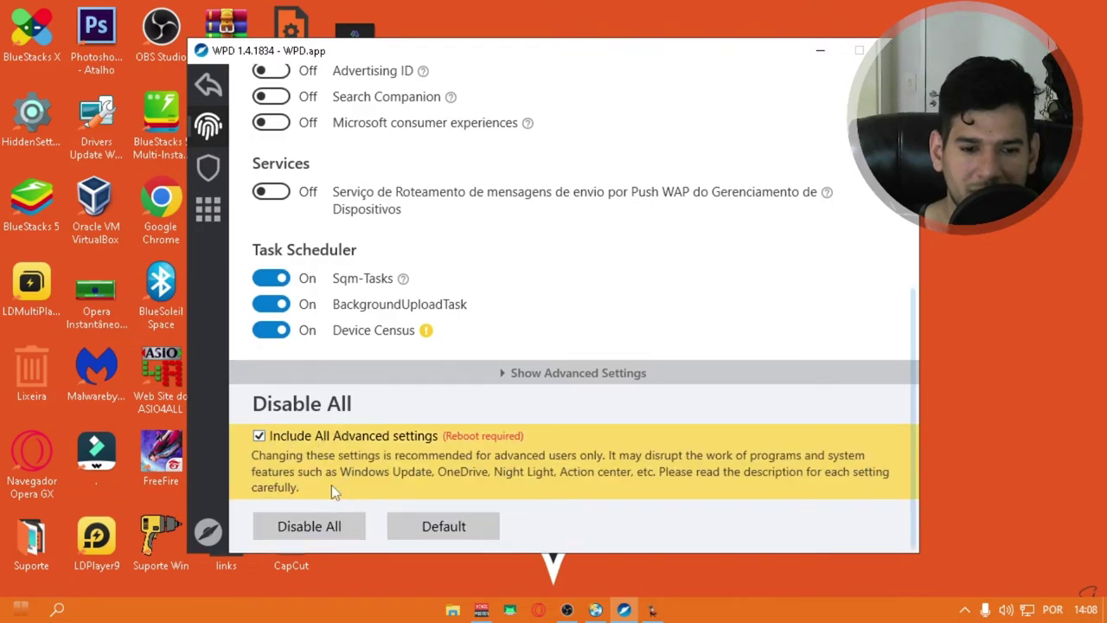
{"action": "left_click", "coordinate": [291, 527]}
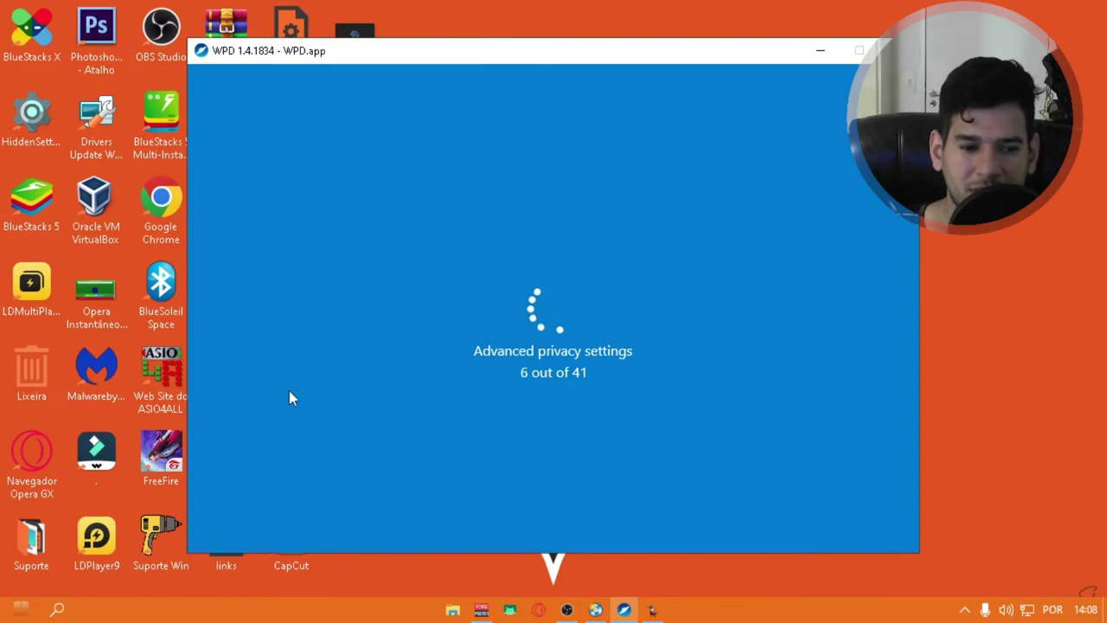
- Switch to SPEED_WD and try to launch Defender Off and Memory Booster, moving the WPD window aside
{"action": "left_click", "coordinate": [595, 610]}
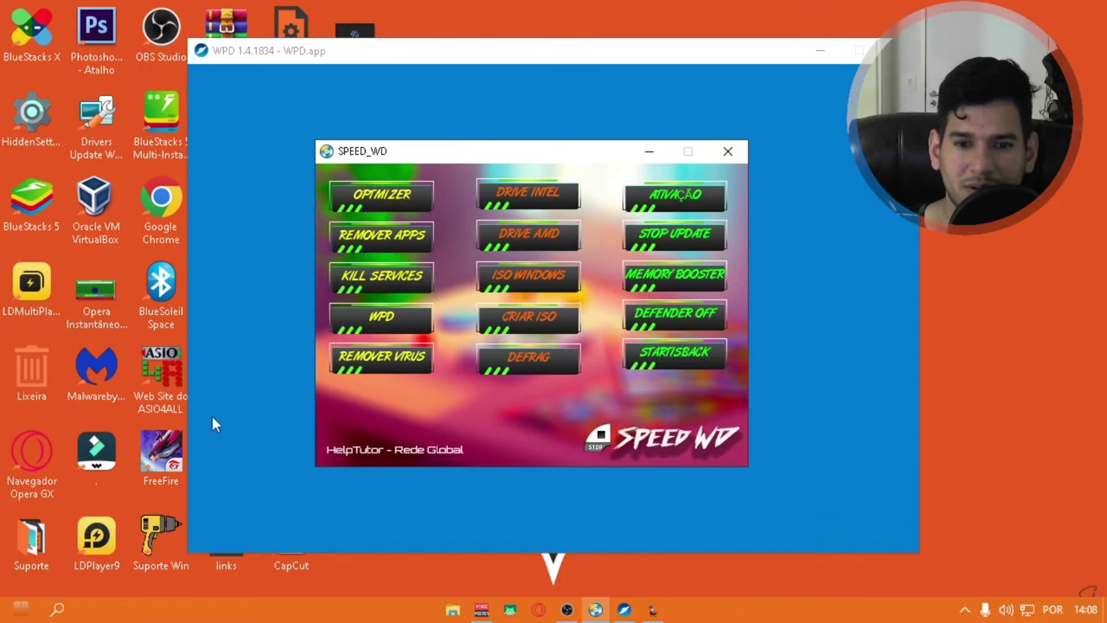
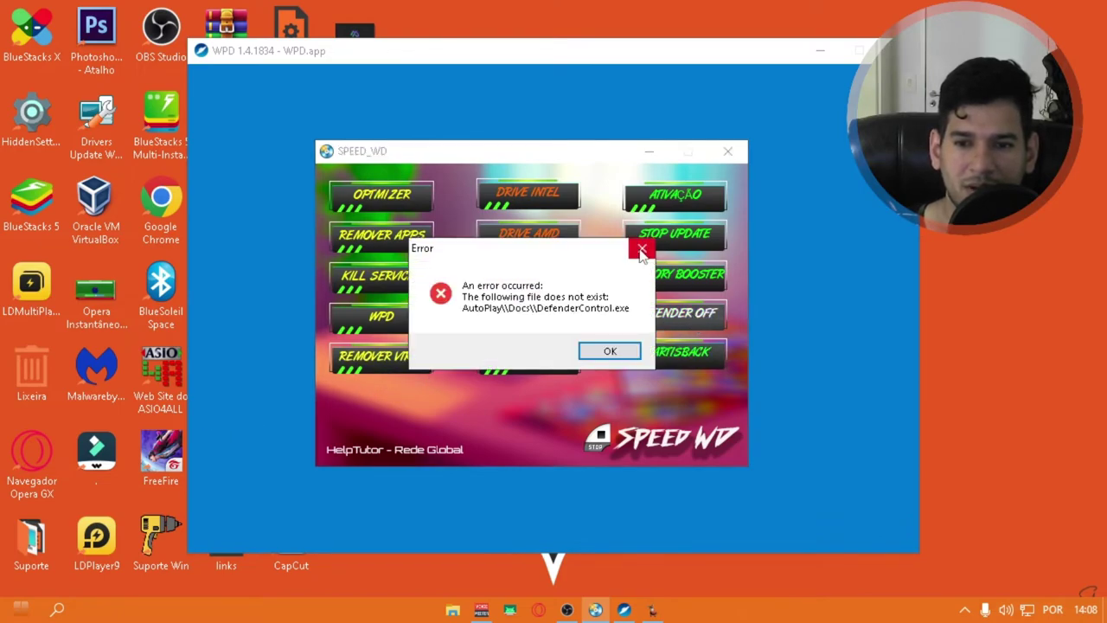
{"action": "left_click", "coordinate": [641, 248]}
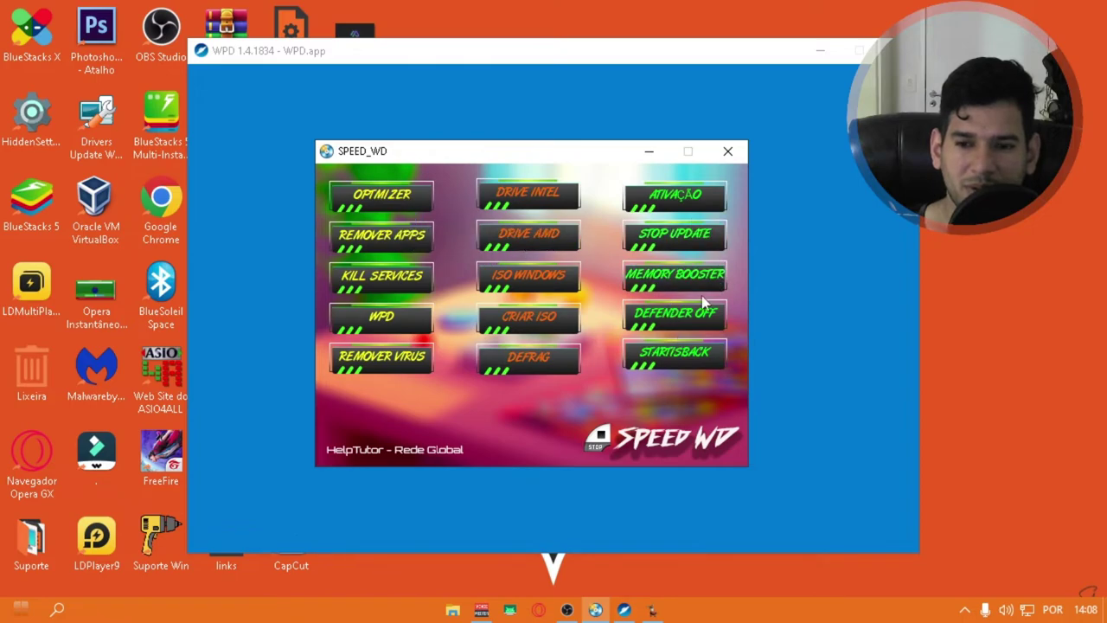
{"action": "left_click_drag", "start_coordinate": [613, 67], "coordinate": [834, 66]}
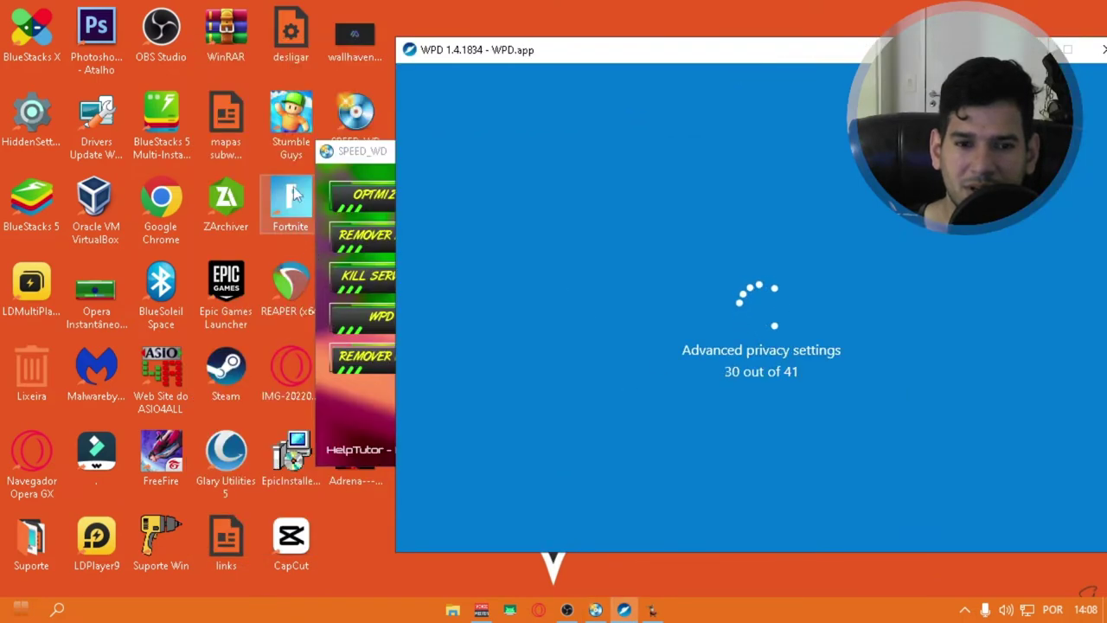
{"action": "left_click", "coordinate": [355, 152]}
{"action": "left_click", "coordinate": [675, 310]}
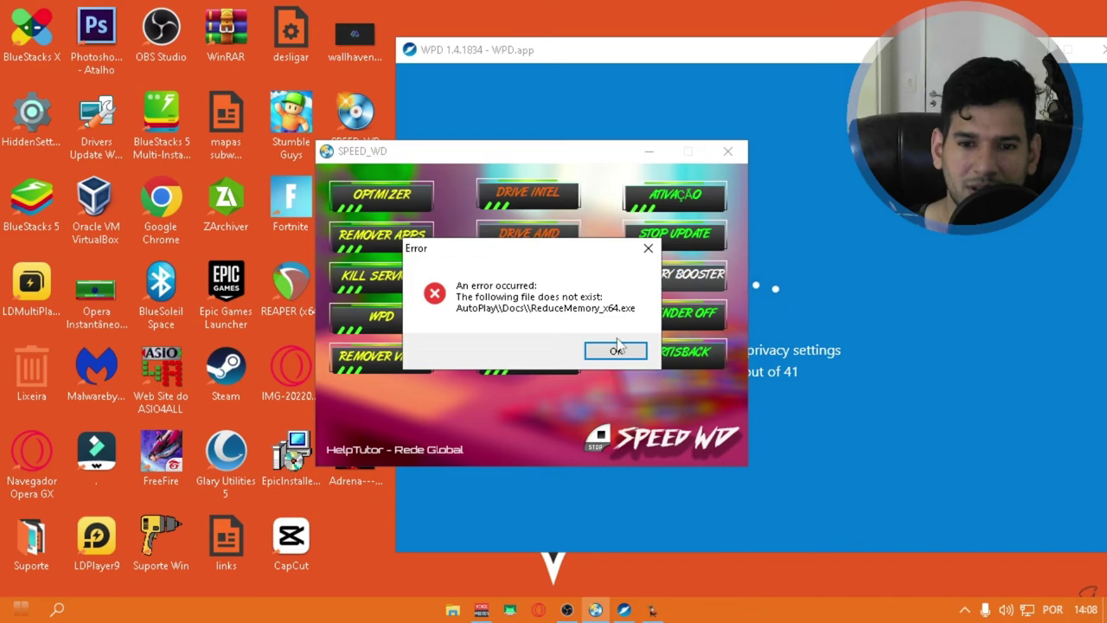
{"action": "left_click", "coordinate": [646, 249]}
- Restart SPEED_WD, optimize the memory with Memory Booster and minimize Reduce Memory
{"action": "left_click", "coordinate": [727, 152]}
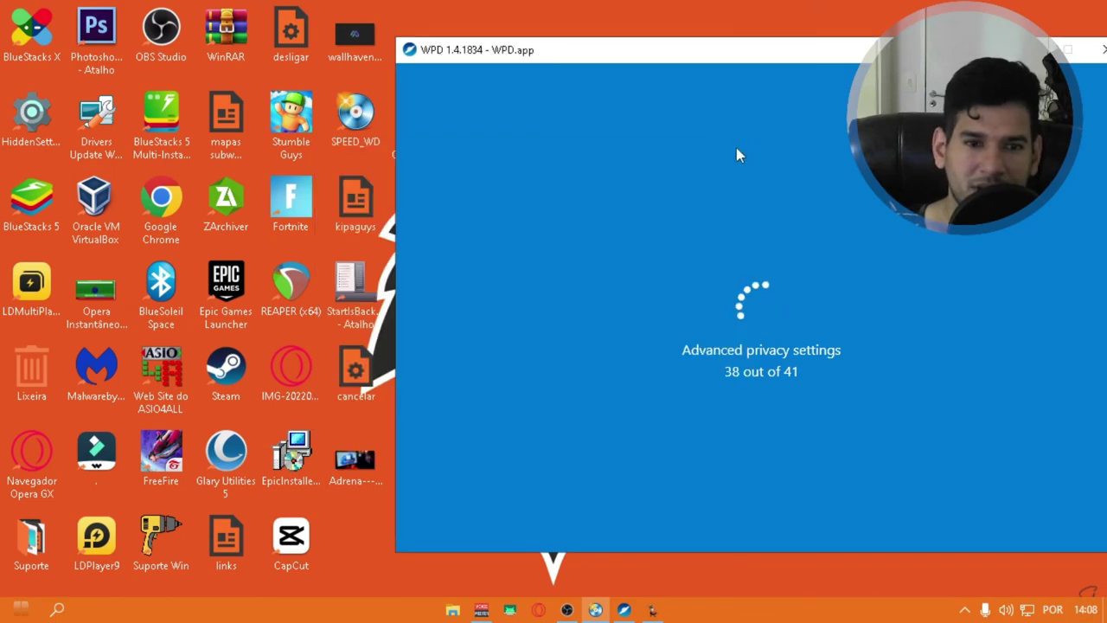
{"action": "double_click", "coordinate": [363, 122]}
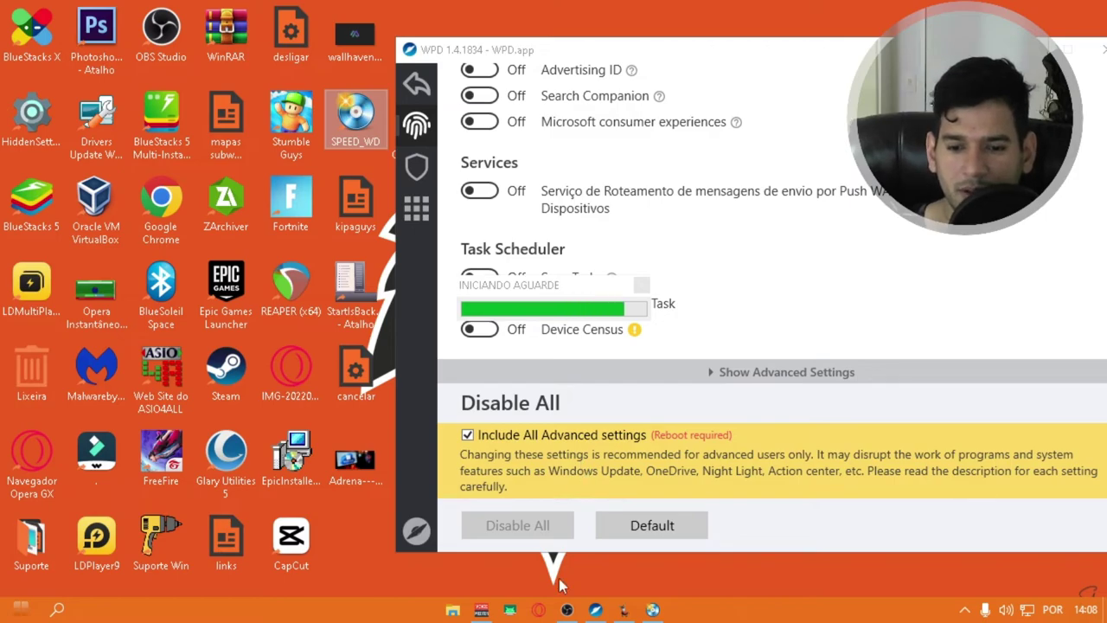
{"action": "left_click", "coordinate": [687, 269]}
{"action": "left_click", "coordinate": [664, 265]}
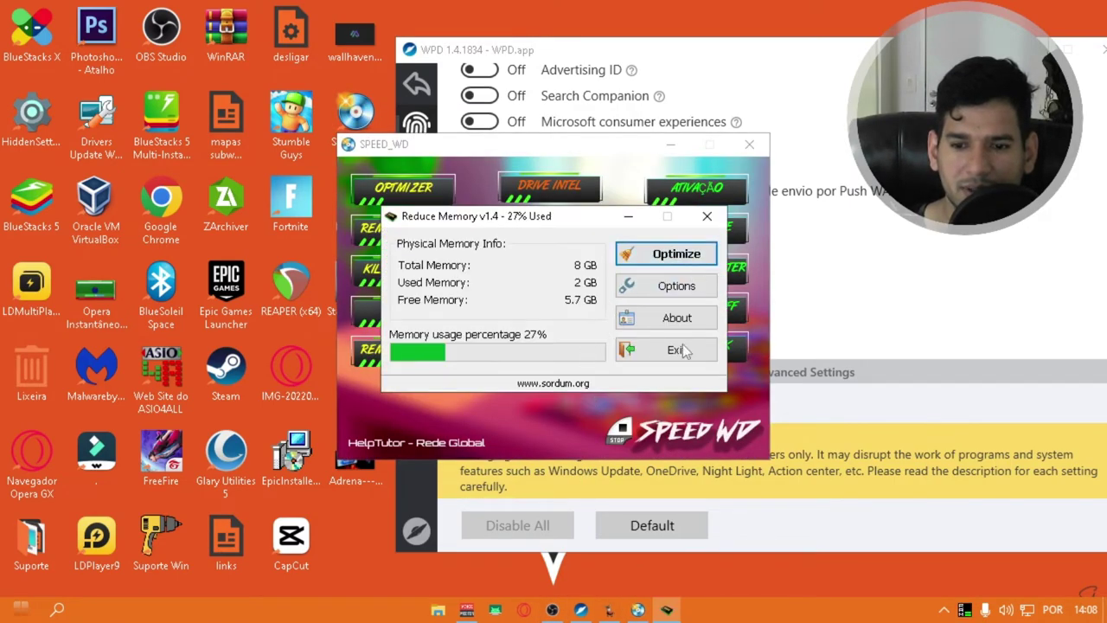
{"action": "left_click", "coordinate": [637, 429]}
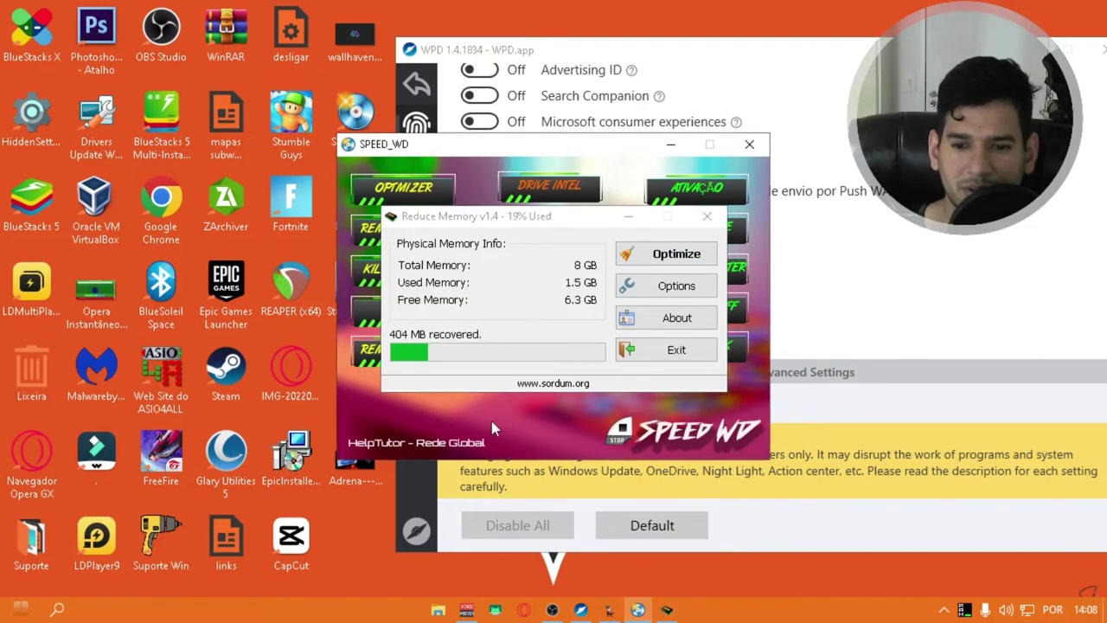
{"action": "left_click", "coordinate": [630, 217]}
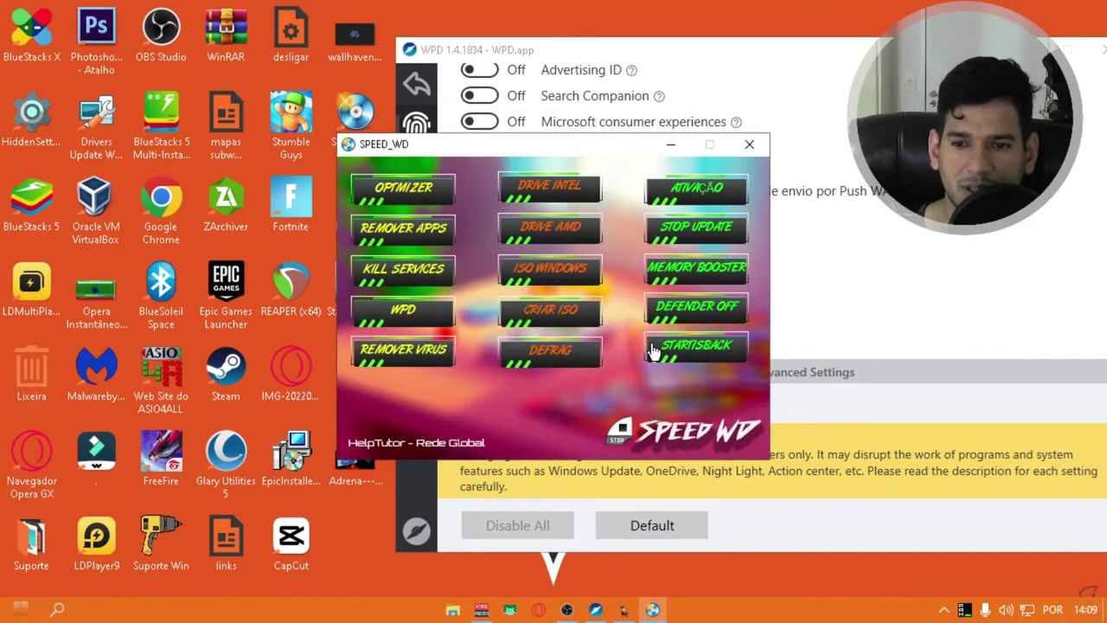
- Open Defender Off and minimize it, and apply Disable Updates with SPEED_WD's Stop Update tool before closing that tool
{"action": "left_click", "coordinate": [689, 317]}
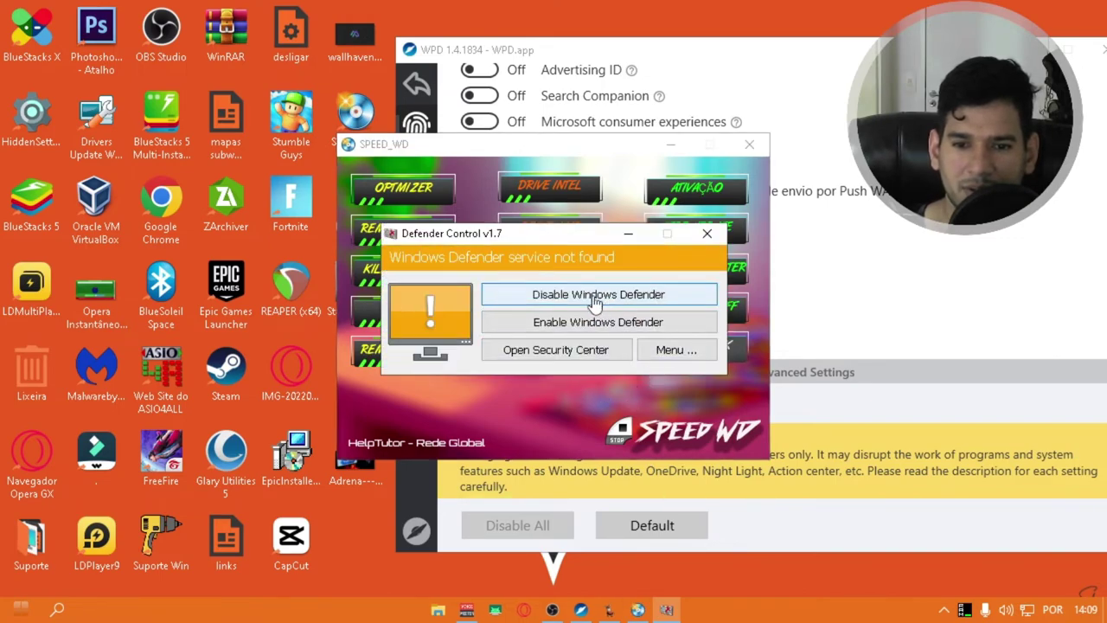
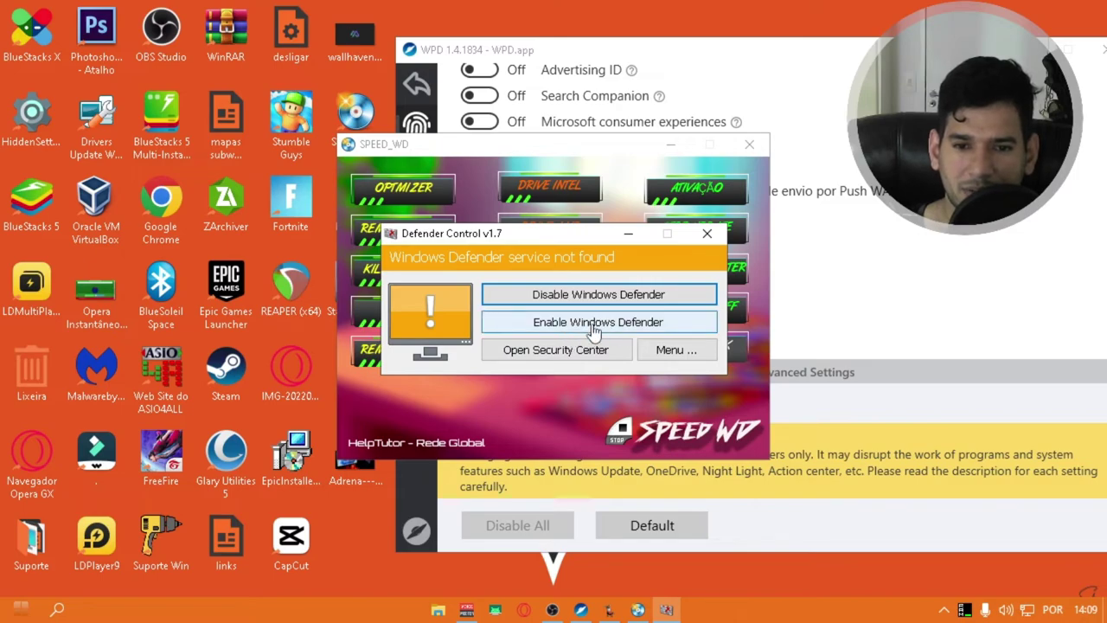
{"action": "left_click", "coordinate": [628, 233]}
{"action": "left_click", "coordinate": [651, 239]}
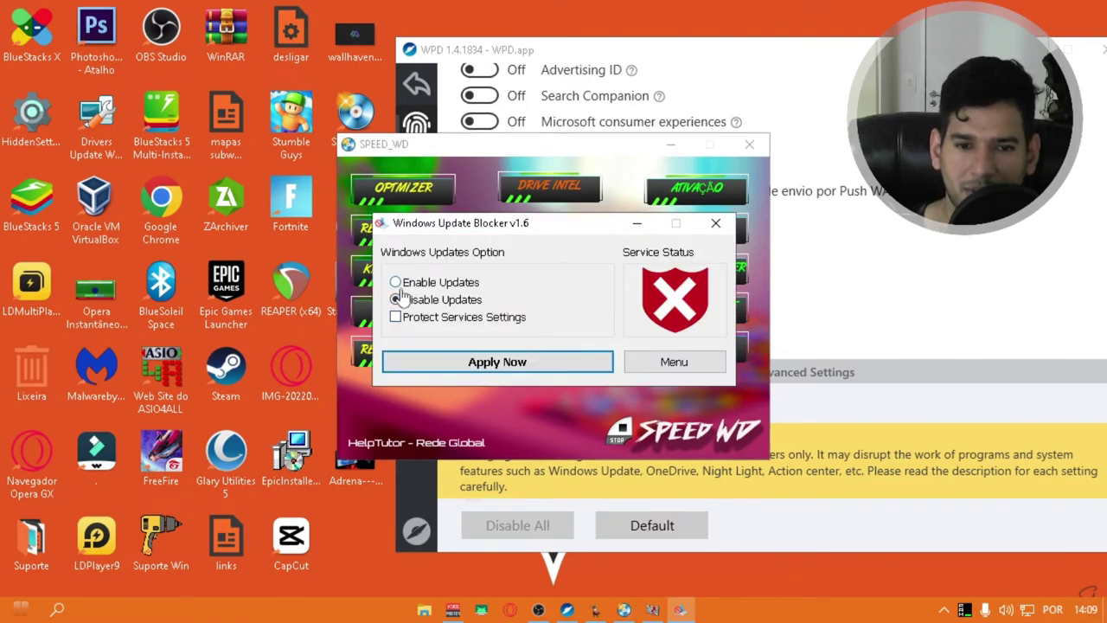
{"action": "left_click", "coordinate": [449, 364]}
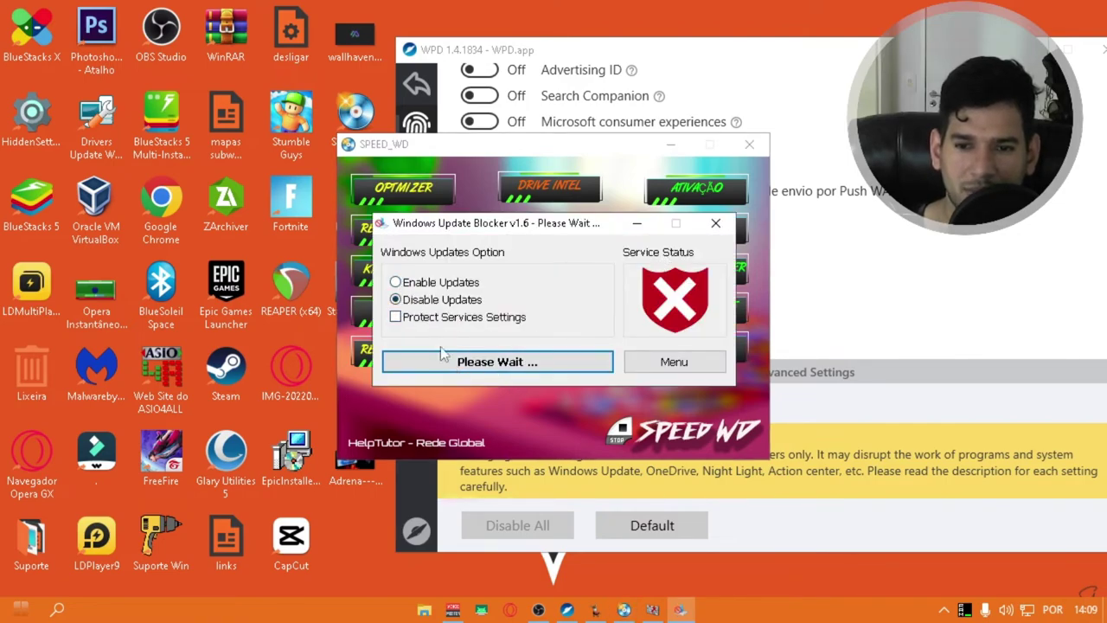
{"action": "left_click", "coordinate": [716, 222]}
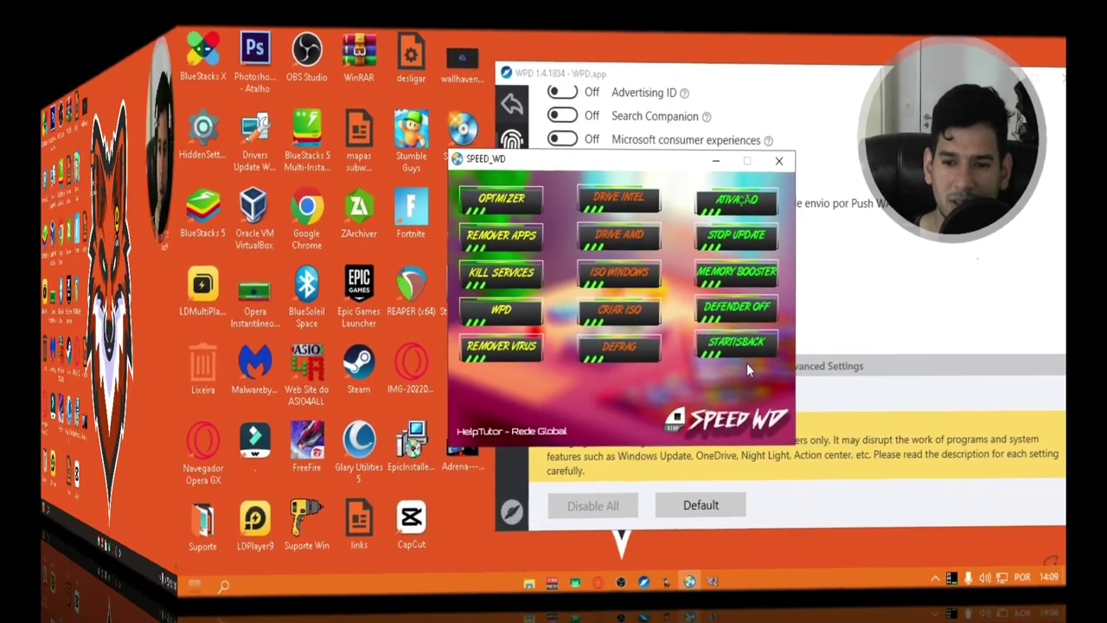
- Extract the Speed WD & Suporte Win archive onto the desktop with WinRAR
{"action": "left_click_drag", "start_coordinate": [1007, 208], "coordinate": [533, 385]}
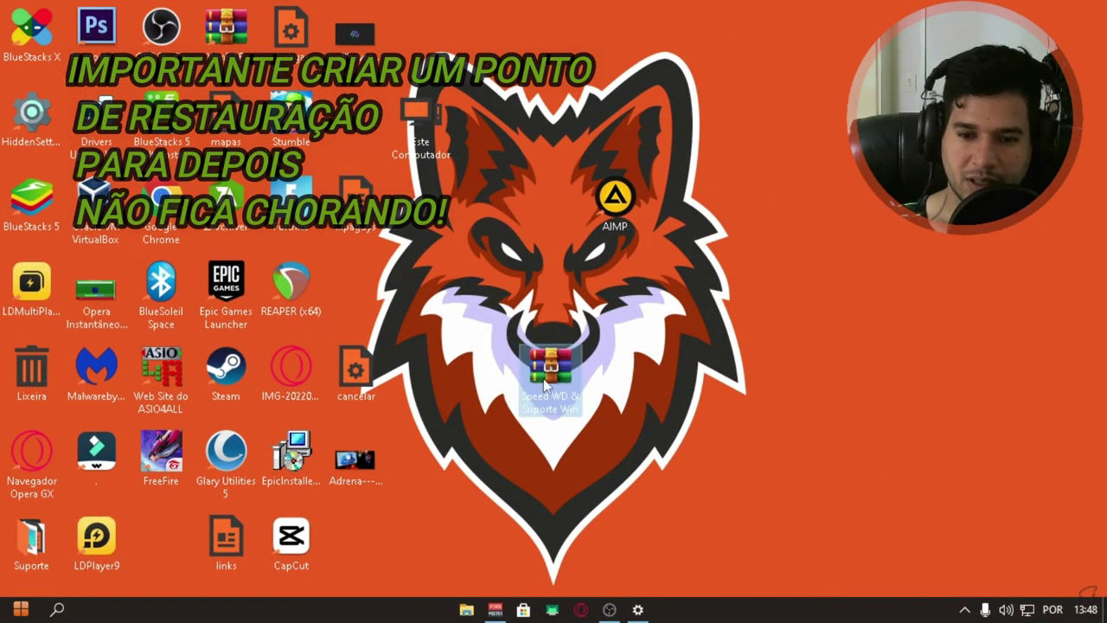
{"action": "right_click", "coordinate": [546, 384]}
{"action": "mouse_move", "coordinate": [577, 192]}
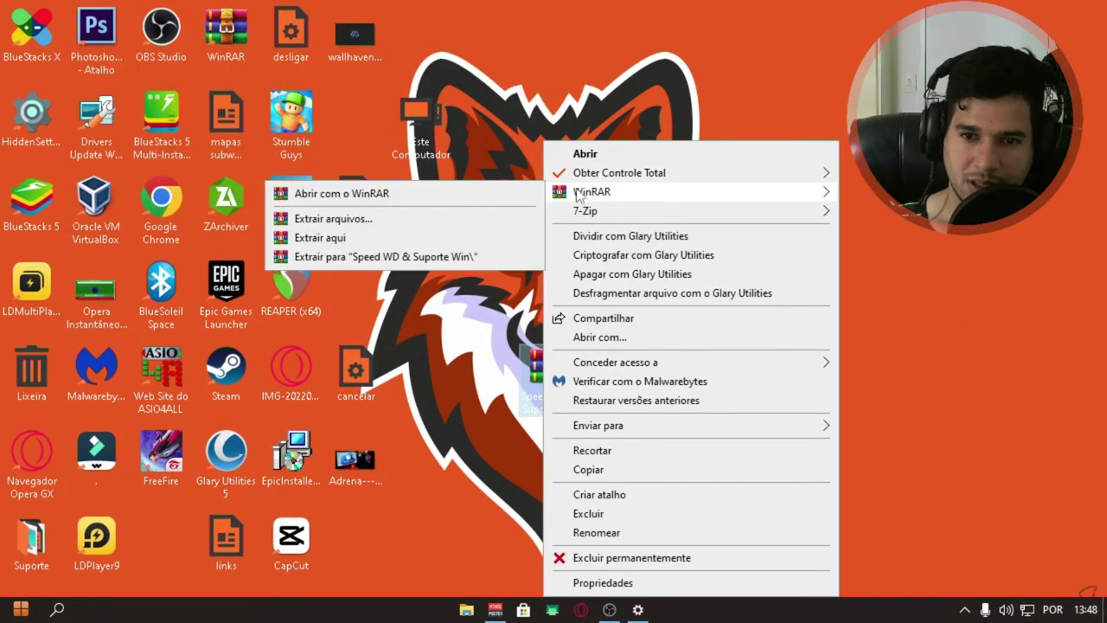
{"action": "left_click", "coordinate": [486, 368]}
{"action": "right_click", "coordinate": [541, 385]}
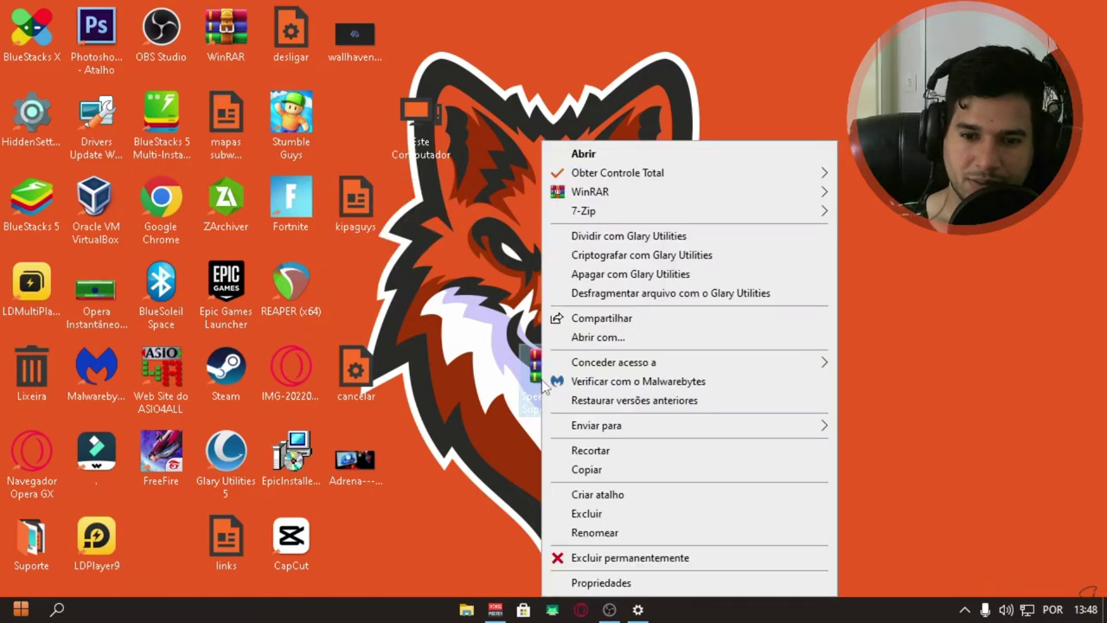
{"action": "mouse_move", "coordinate": [600, 195]}
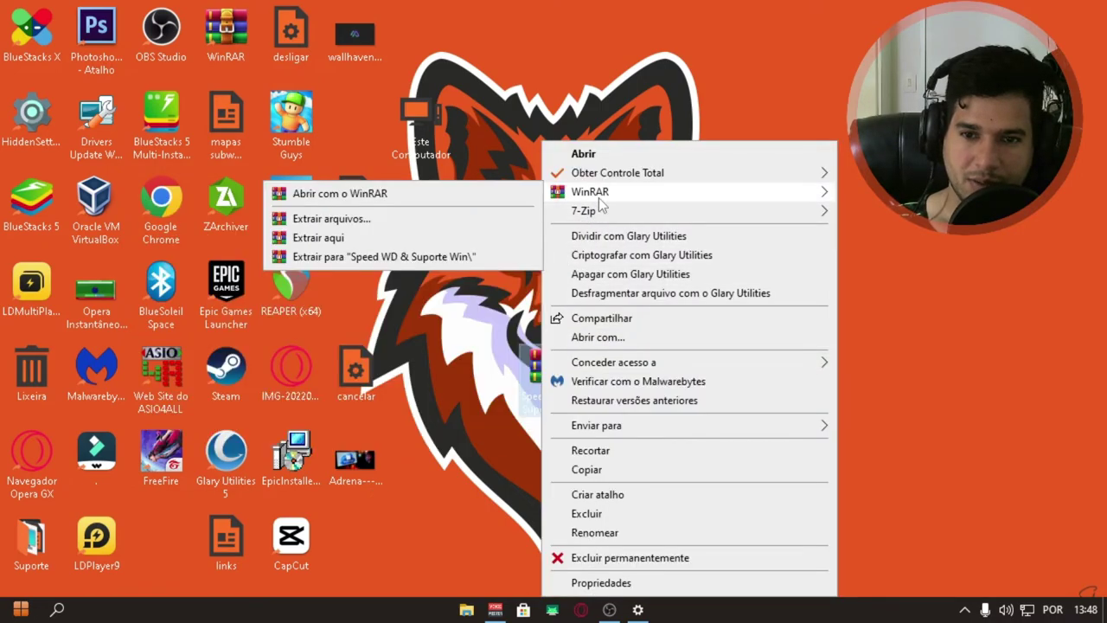
{"action": "left_click", "coordinate": [437, 243]}
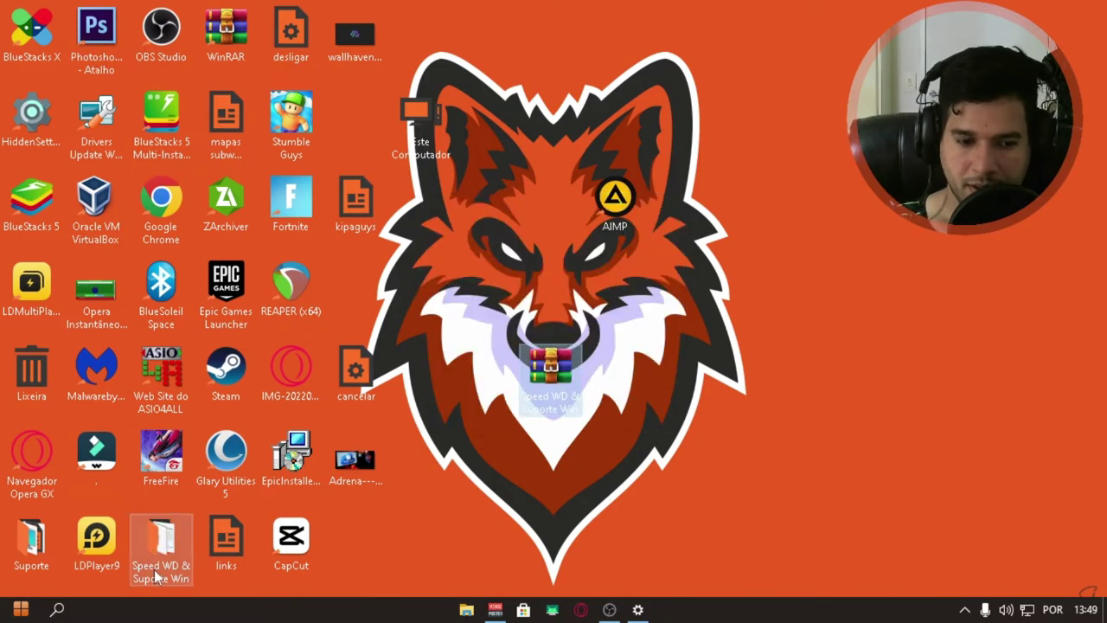
- Move the extracted Speed WD & Suporte Win folder to a free area of the desktop and launch the Suporte Win installer from it
{"action": "left_click_drag", "start_coordinate": [153, 563], "coordinate": [730, 164]}
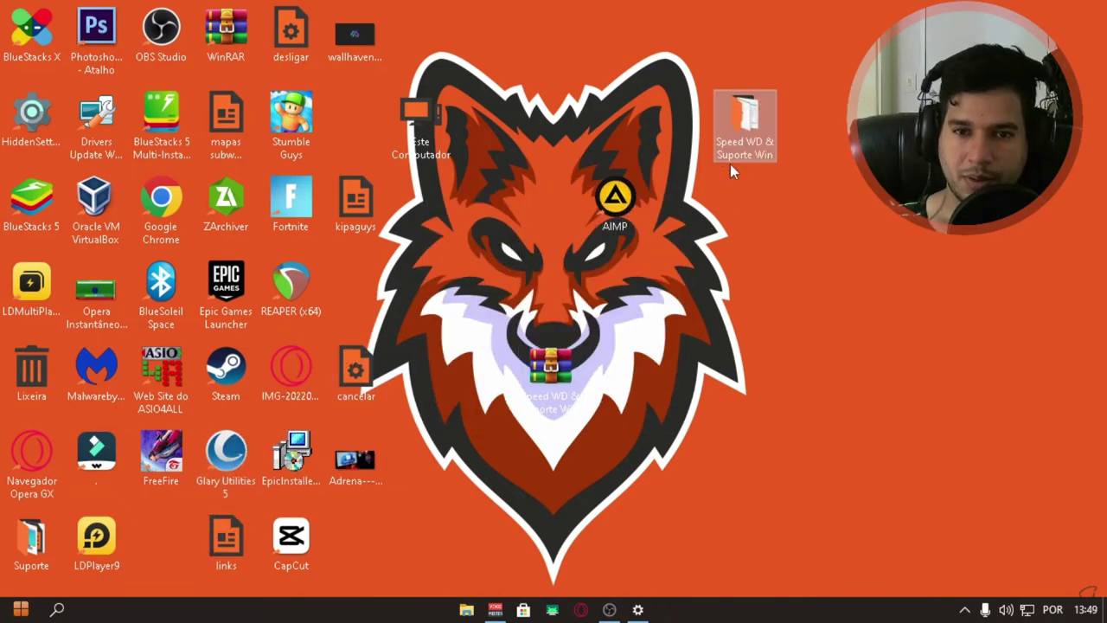
{"action": "double_click", "coordinate": [750, 130]}
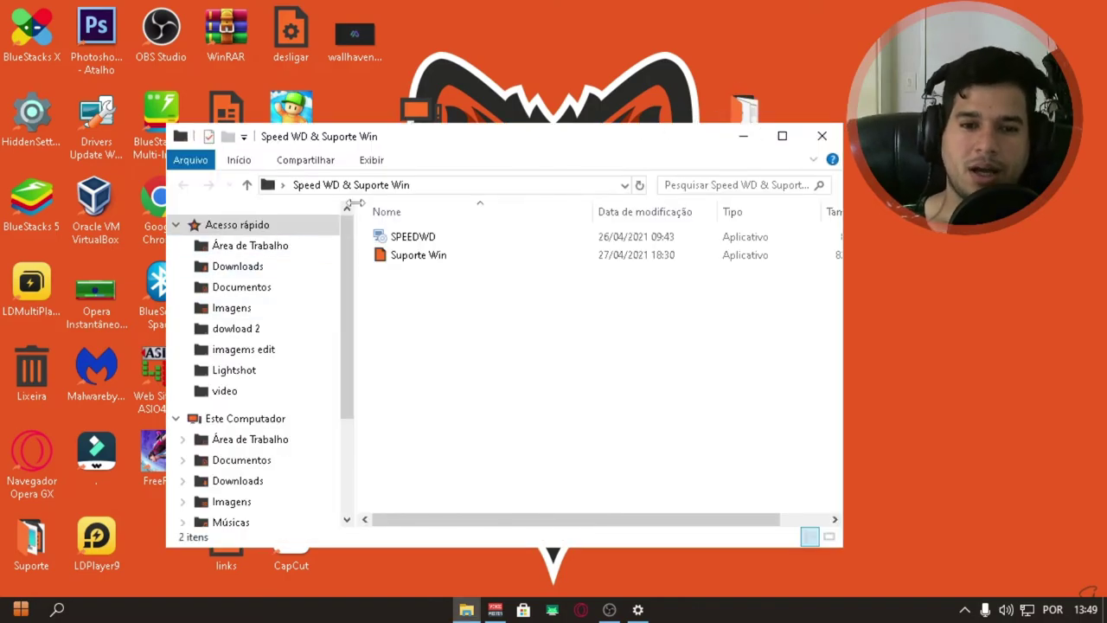
{"action": "double_click", "coordinate": [412, 265]}
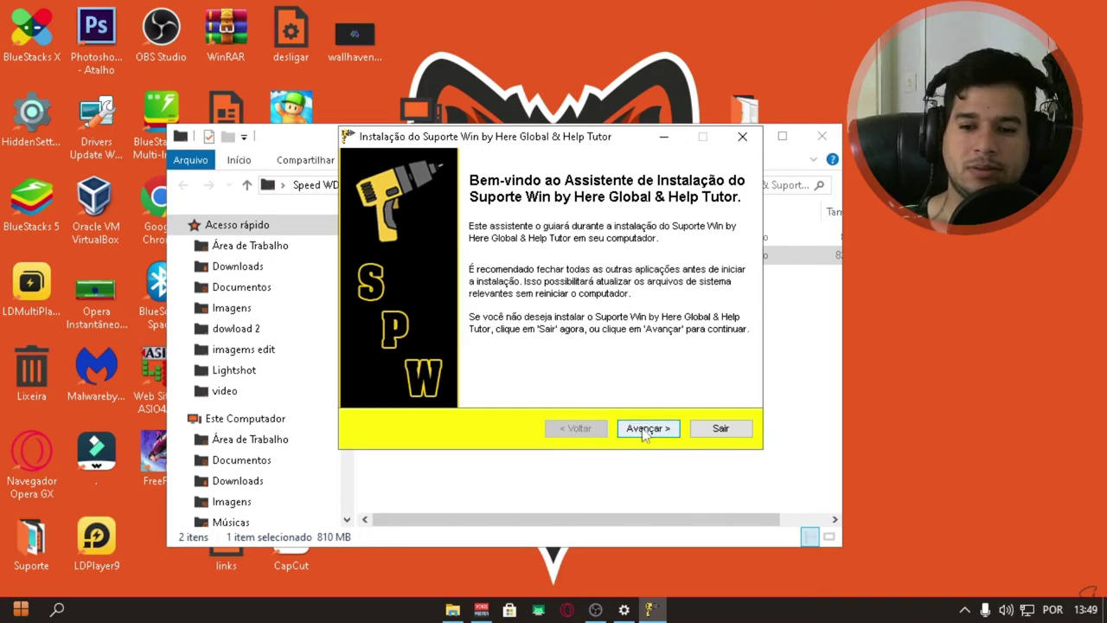
- Go through the Suporte Win installer's welcome and information pages and accept the license terms and conditions
{"action": "left_click", "coordinate": [644, 432]}
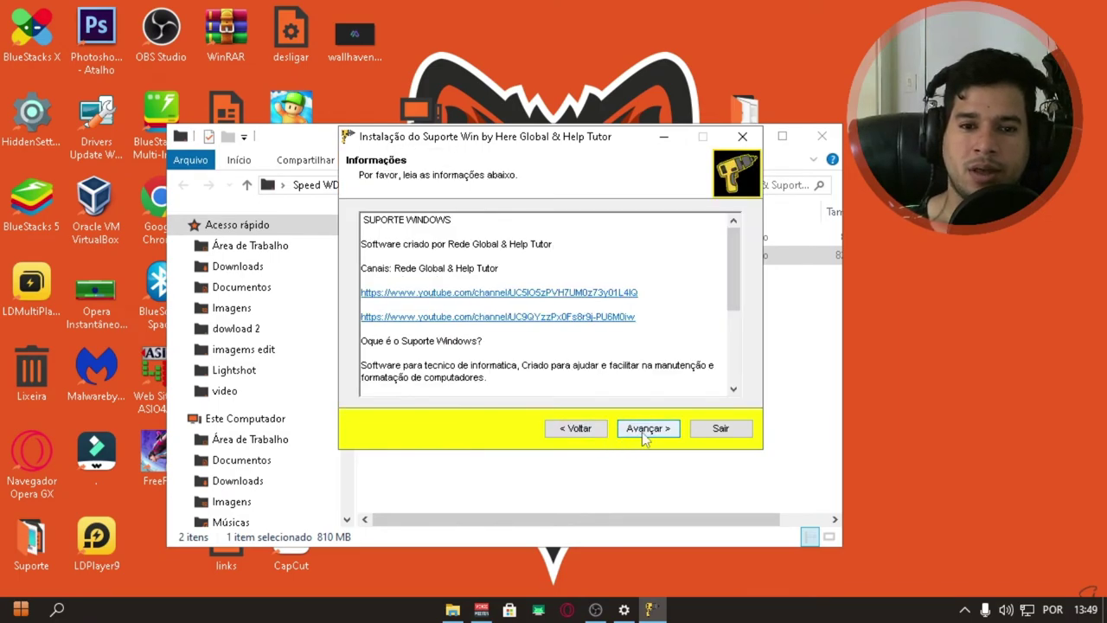
{"action": "left_click_drag", "start_coordinate": [555, 279], "coordinate": [369, 260]}
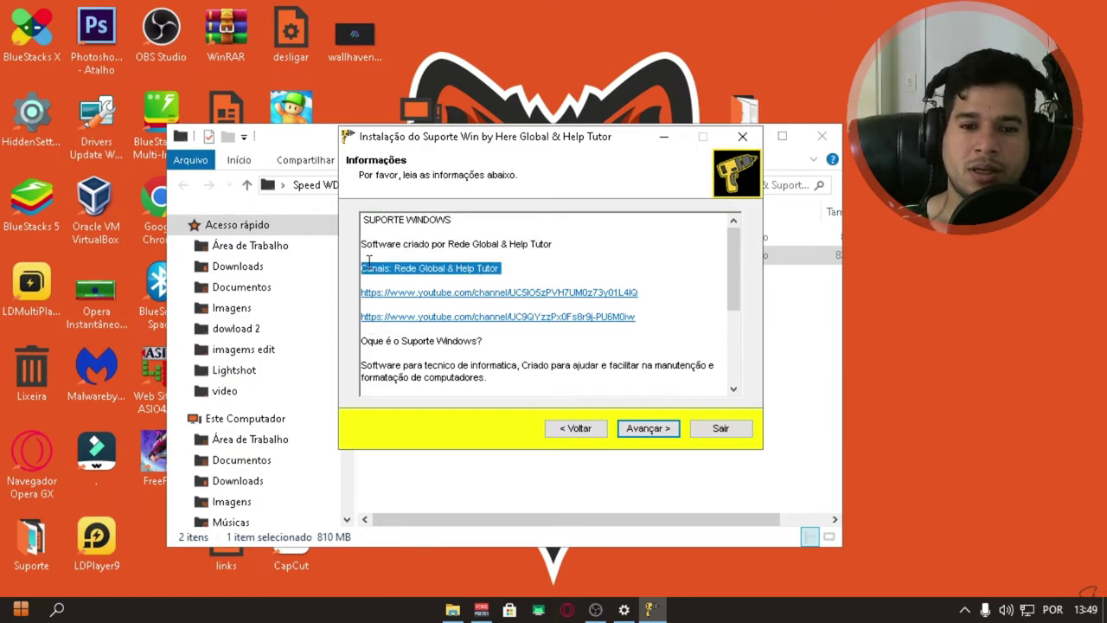
{"action": "left_click", "coordinate": [649, 428]}
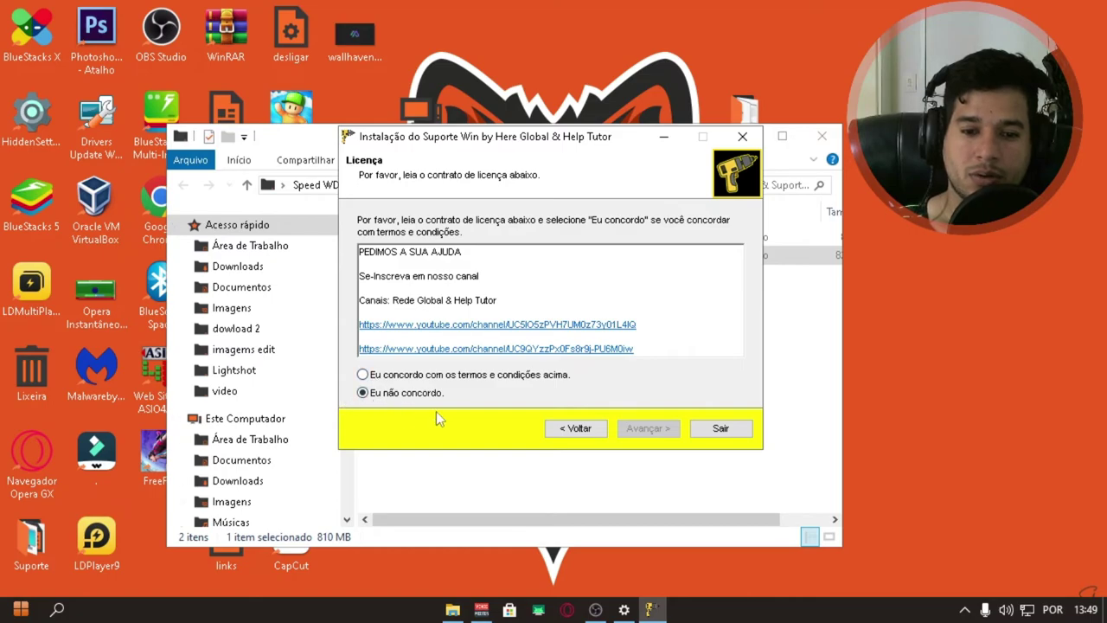
{"action": "left_click", "coordinate": [363, 374]}
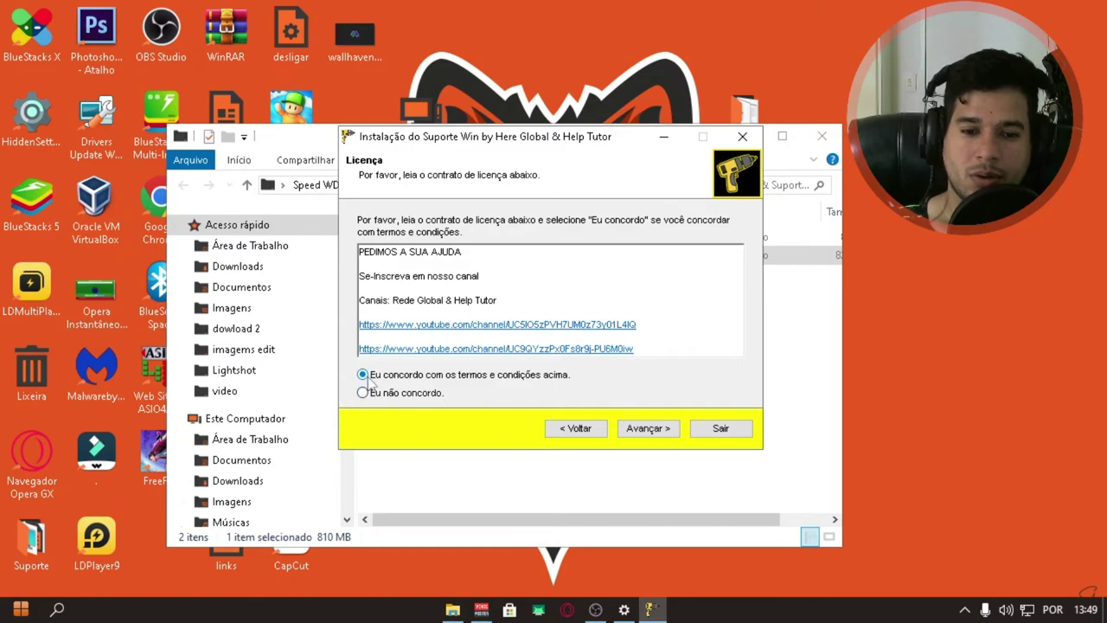
{"action": "left_click", "coordinate": [648, 428]}
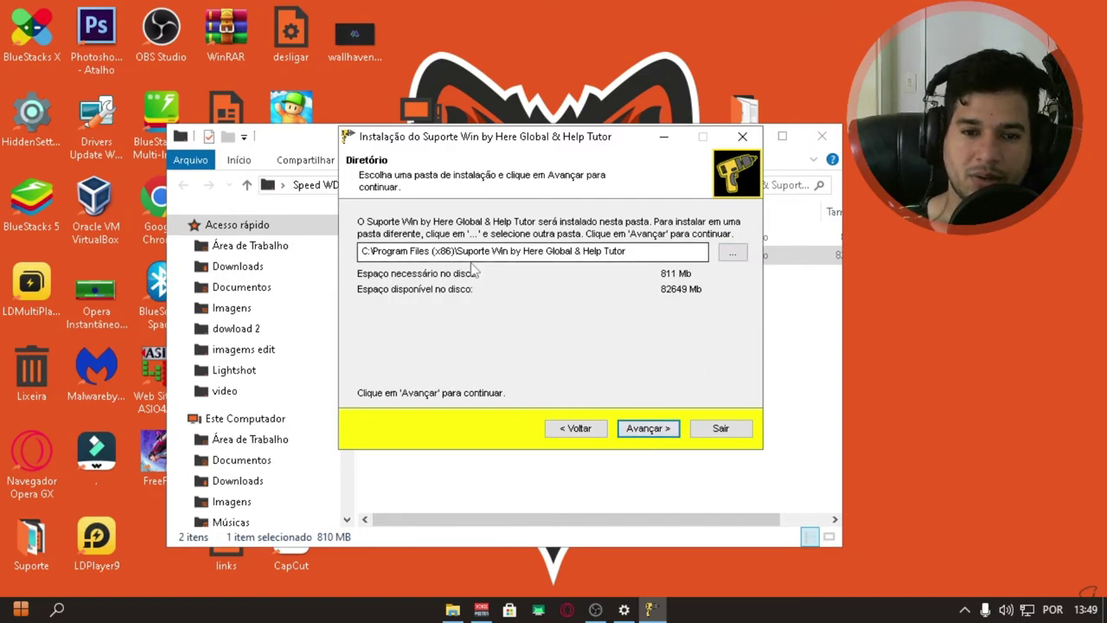
- Install Suporte Win in the default Program Files (x86) folder, allowing that folder's creation, and close the program after the installer runs it
{"action": "left_click", "coordinate": [630, 437]}
{"action": "left_click", "coordinate": [643, 437]}
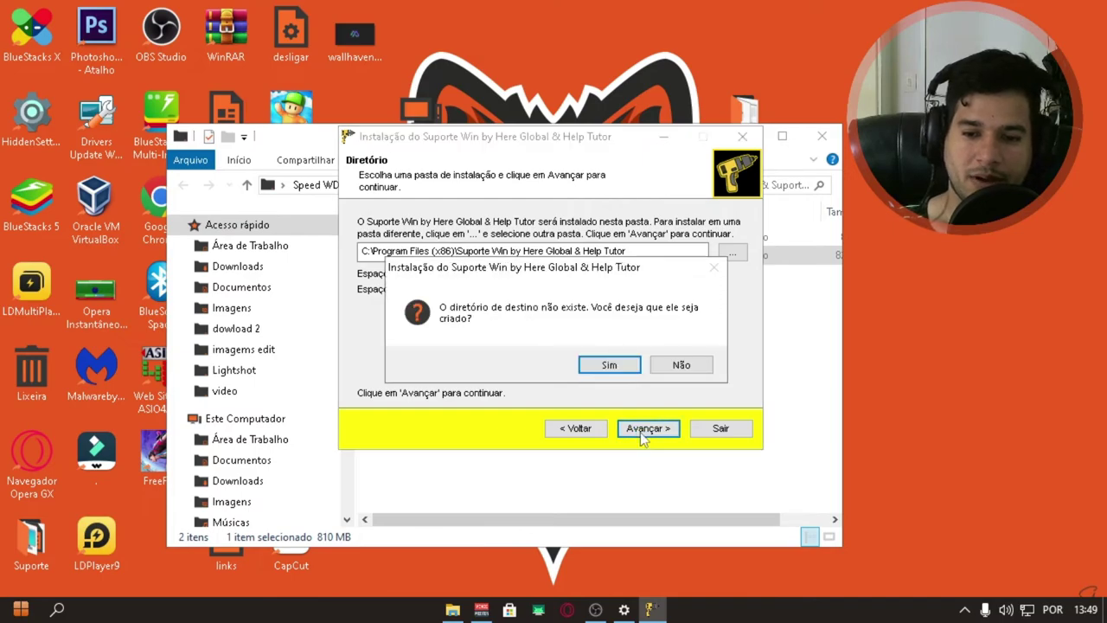
{"action": "left_click", "coordinate": [607, 366]}
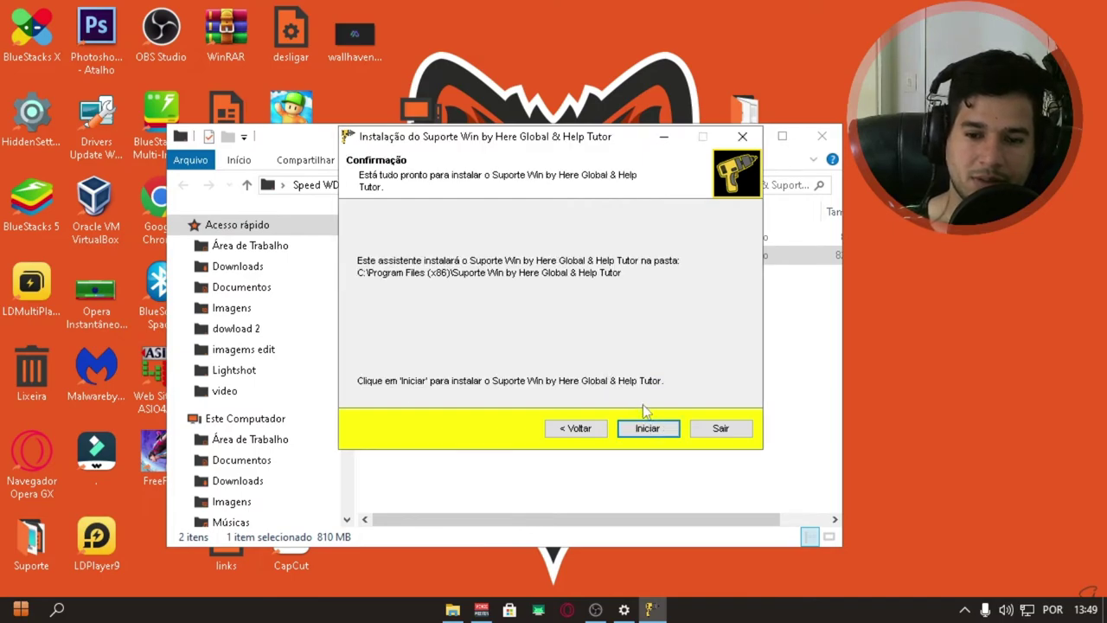
{"action": "left_click", "coordinate": [648, 429]}
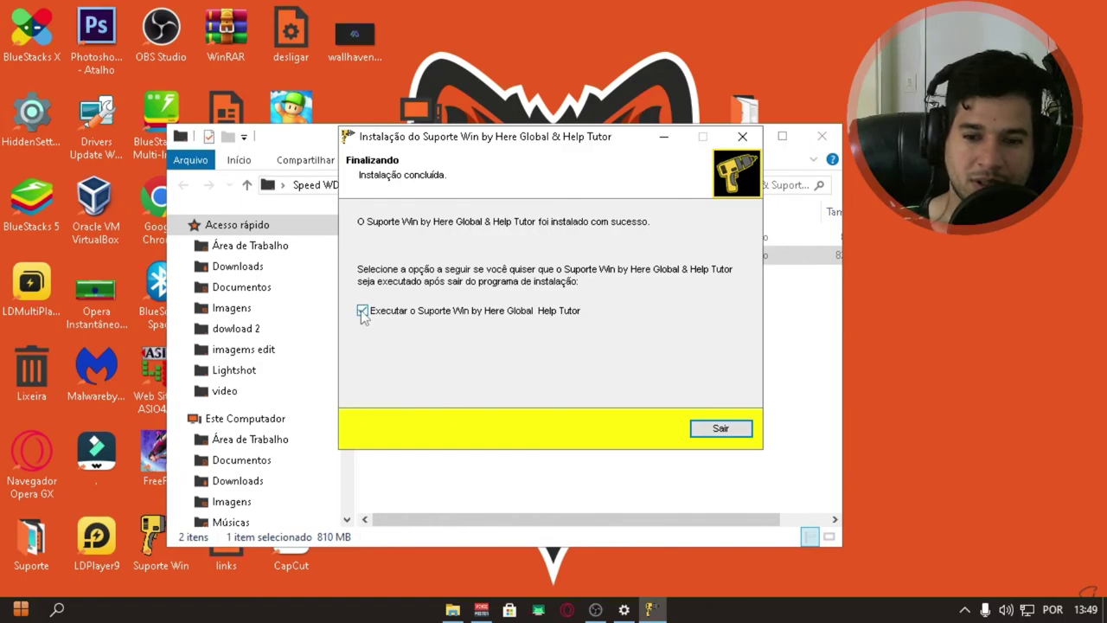
{"action": "left_click", "coordinate": [702, 433]}
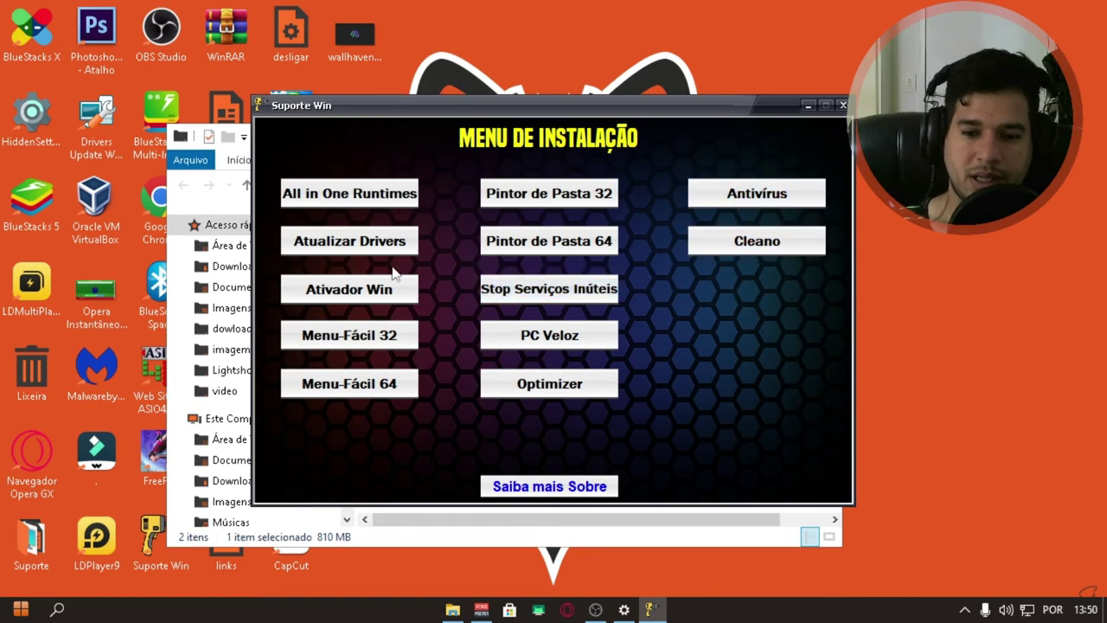
{"action": "left_click", "coordinate": [842, 106]}
- Launch the SPEEDWD installer from the extracted folder and browse the install locations, keeping the default path
{"action": "left_click", "coordinate": [424, 243]}
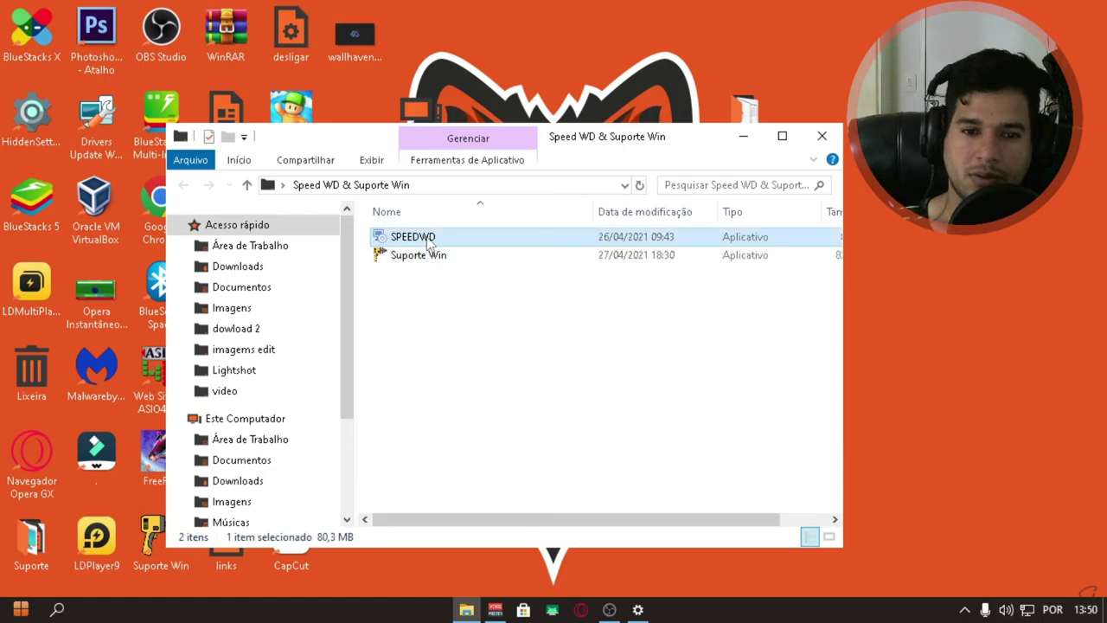
{"action": "right_click", "coordinate": [427, 240]}
{"action": "left_click", "coordinate": [484, 97]}
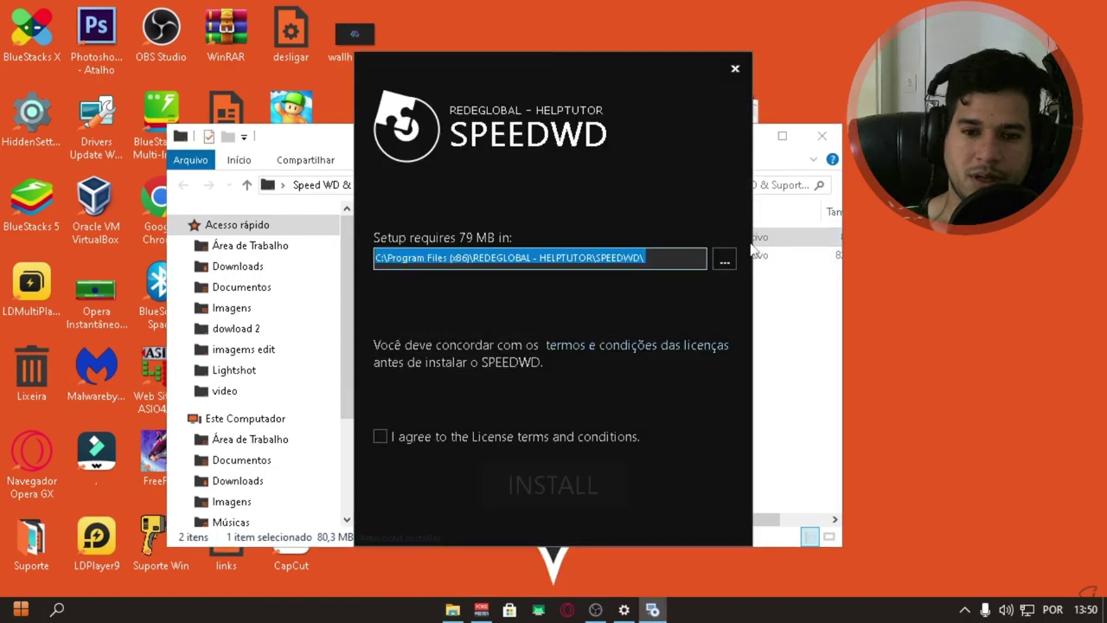
{"action": "left_click", "coordinate": [731, 259]}
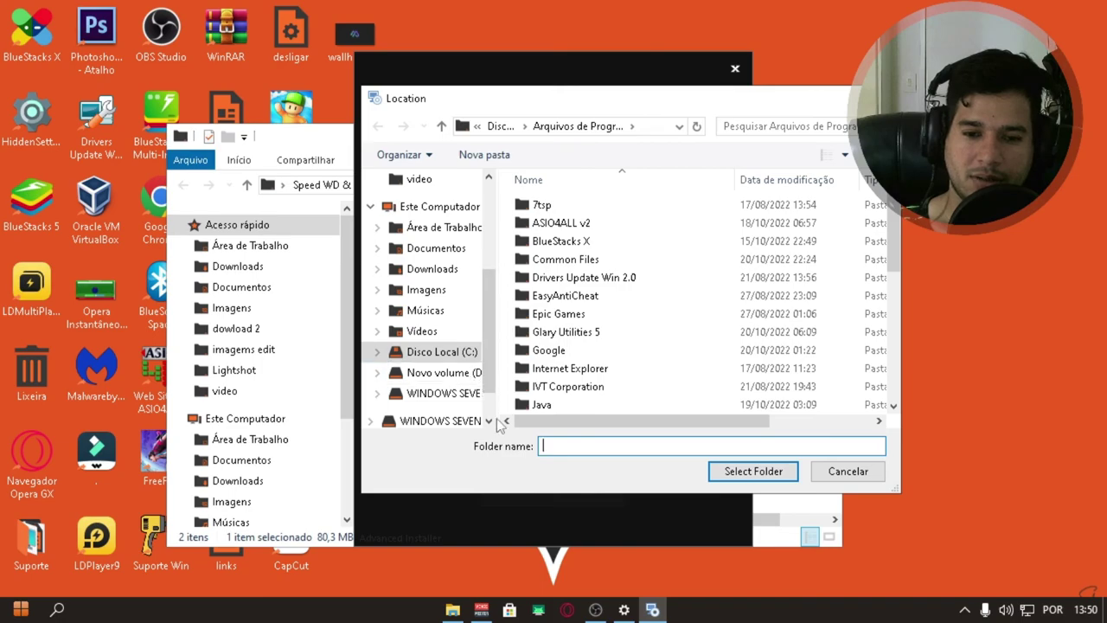
{"action": "scroll", "coordinate": [450, 380], "scroll_direction": "down", "scroll_amount": 1}
{"action": "left_click", "coordinate": [846, 473]}
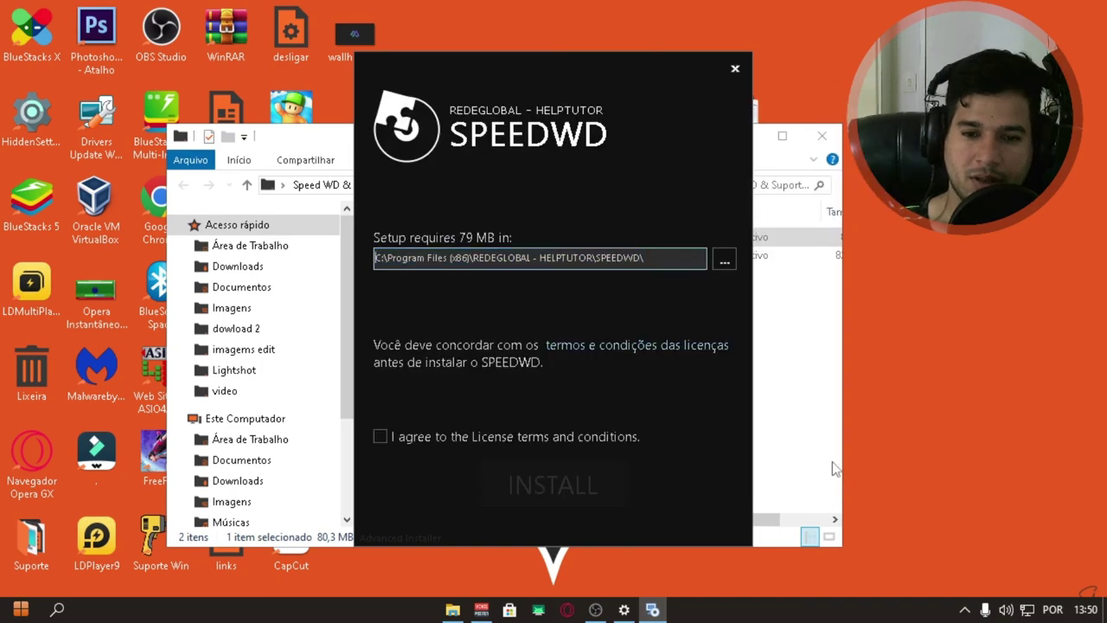
- Agree to the license terms, install SPEEDWD and finish the setup
{"action": "left_click", "coordinate": [381, 437]}
{"action": "left_click", "coordinate": [568, 490]}
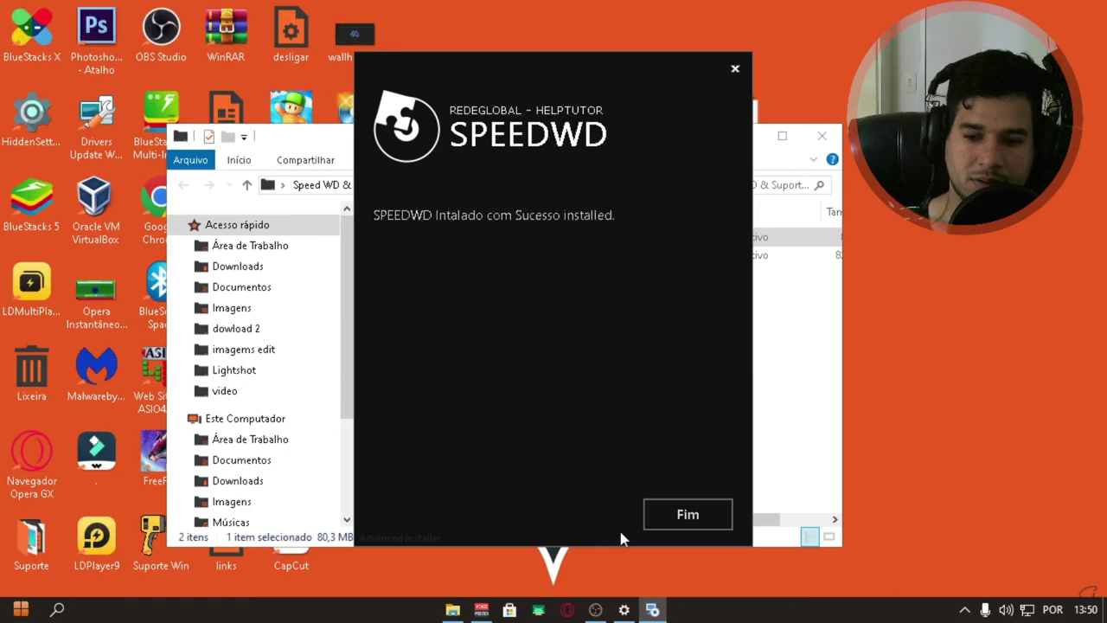
{"action": "left_click", "coordinate": [700, 516]}
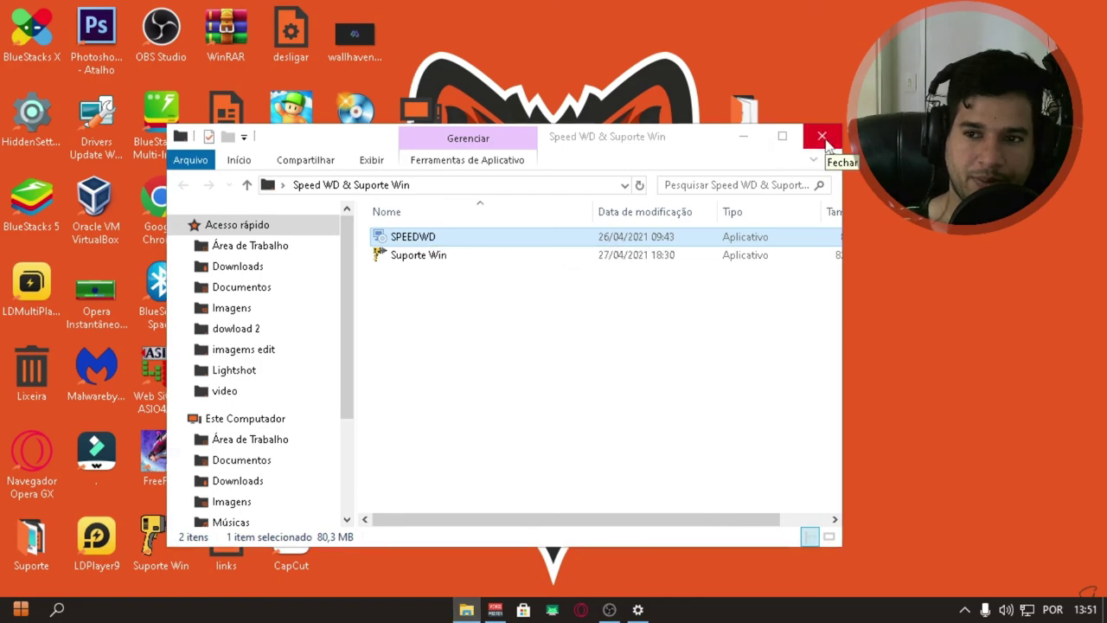
- Close the Speed WD & Suporte Win folder and launch SPEED_WD from the desktop
{"action": "left_click", "coordinate": [825, 138]}
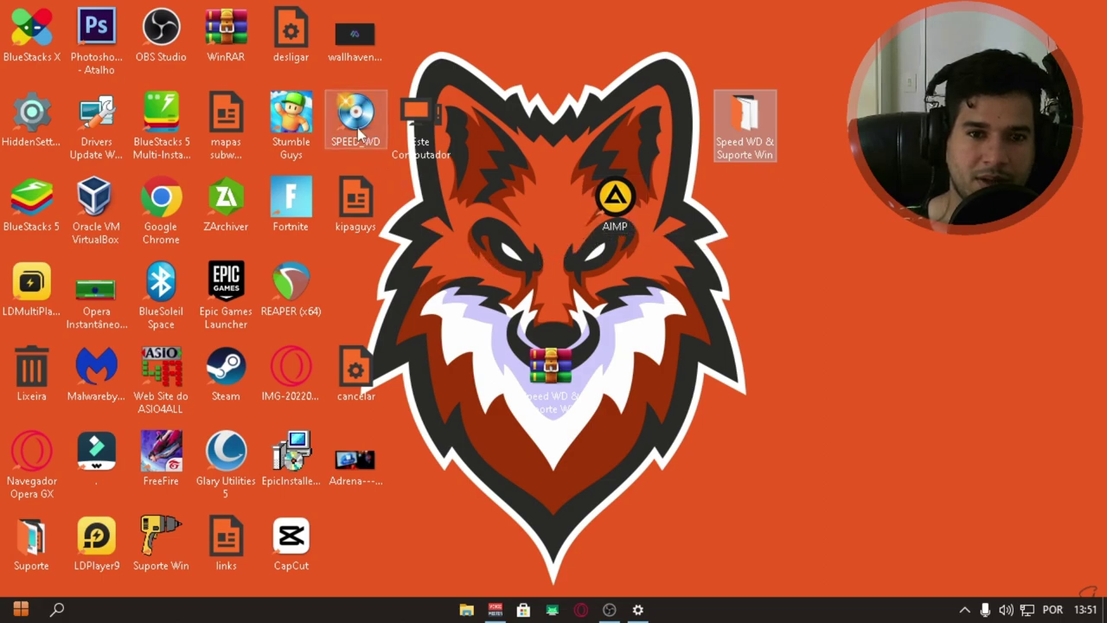
{"action": "double_click", "coordinate": [355, 145]}
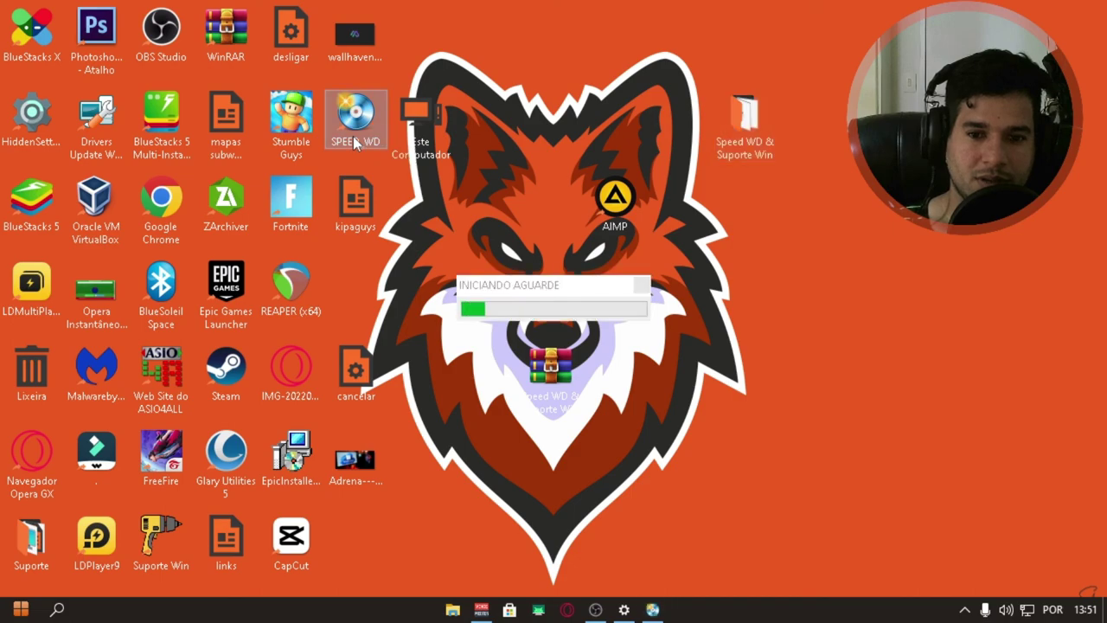